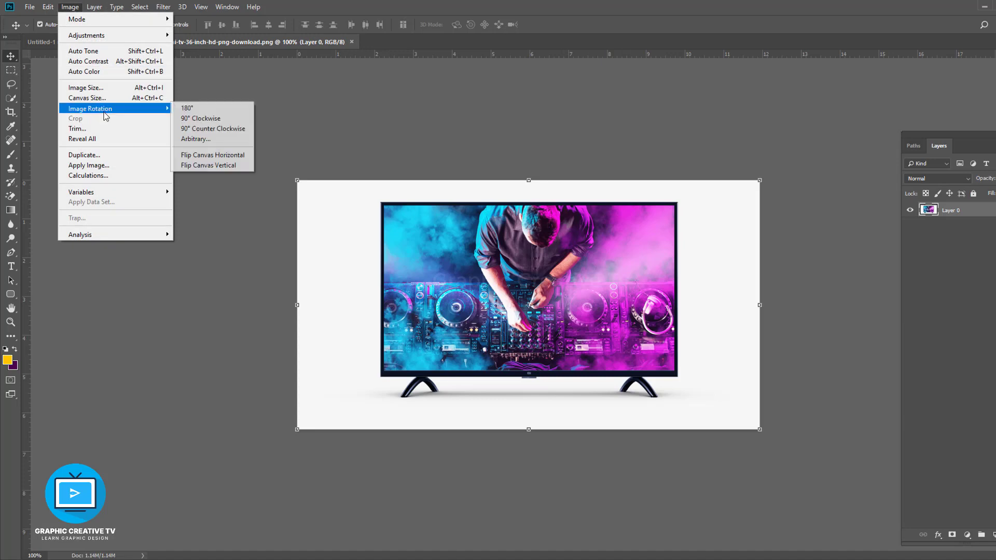
- Select the television on Layer 0 automatically with the Select Subject command
left_click(778, 272)
left_click(827, 280)
left_click(140, 7)
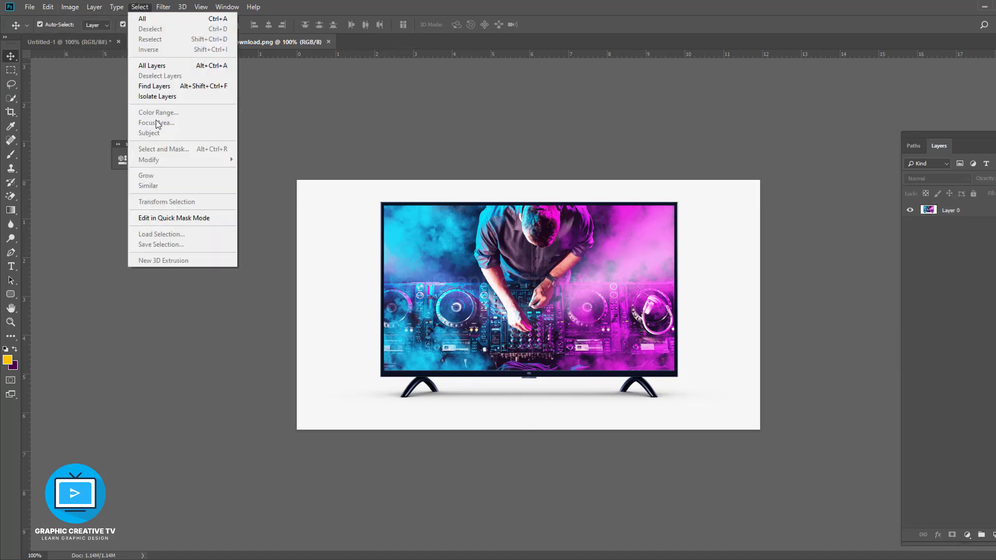
left_click(950, 210)
left_click(169, 9)
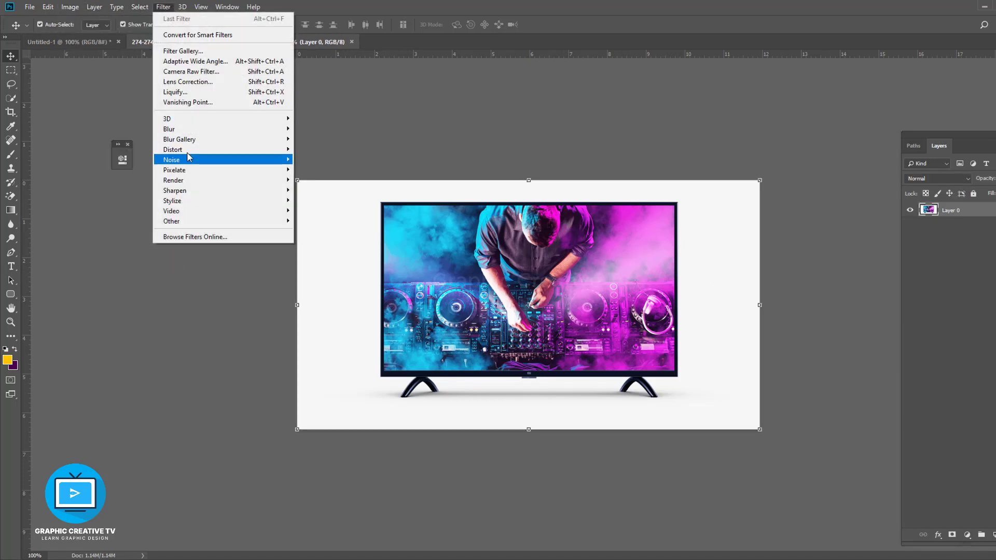
left_click(161, 133)
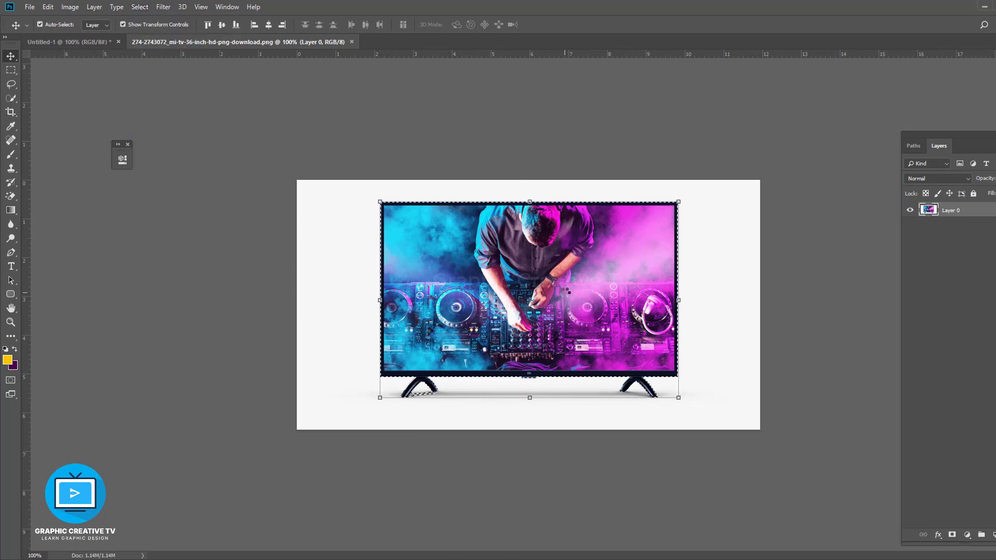
- Remove the shadow area under the television's left leg from the selection, using the Quick Selection tool with a 9-pixel brush
key("ctrl+plus")
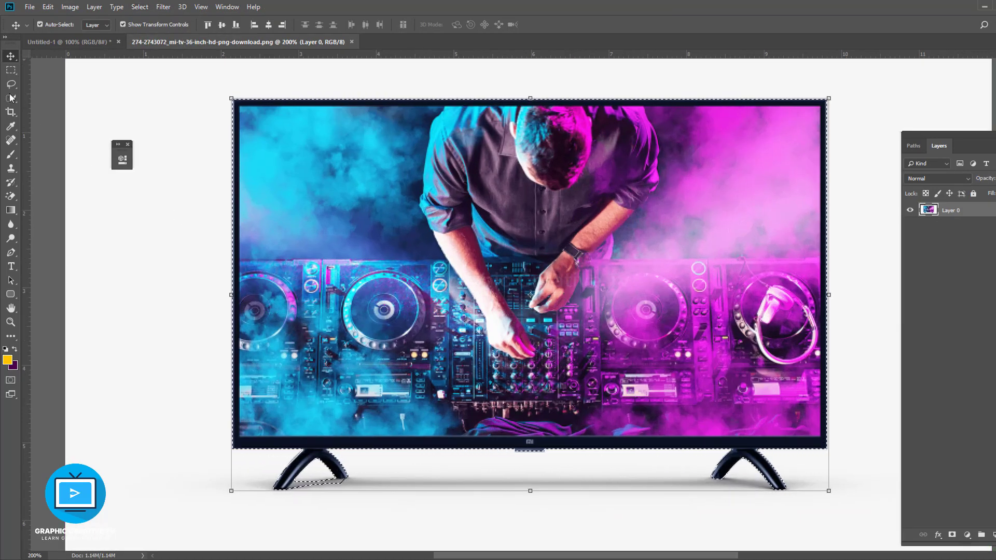
left_click(11, 98)
right_click(11, 98)
left_click(46, 103)
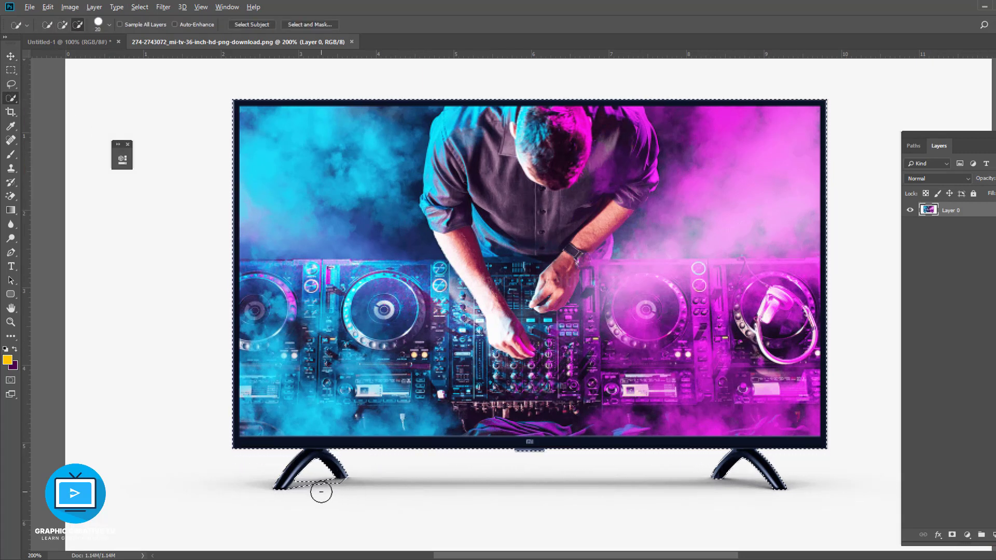
key("bracketleft")
key("bracketleft")
key("bracketleft")
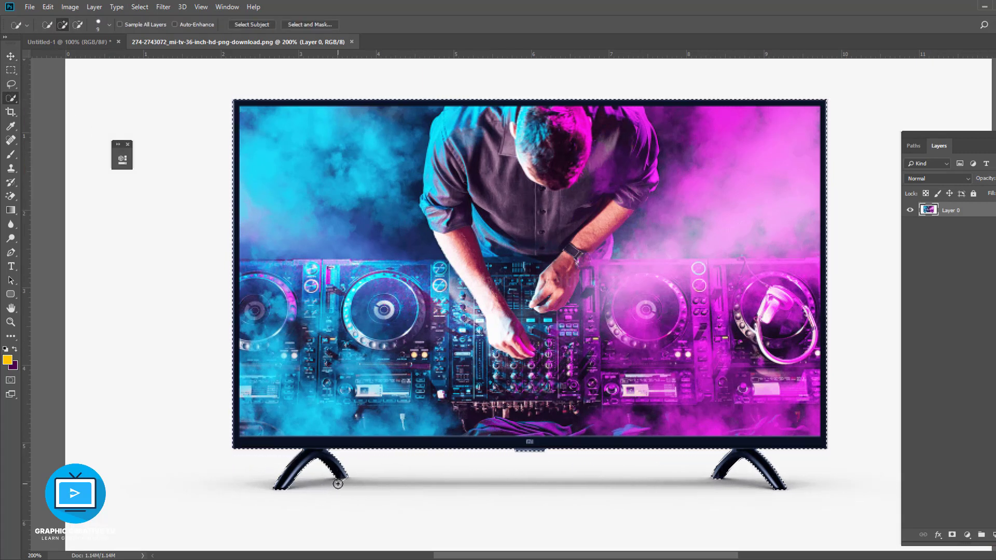
left_click(338, 485)
left_click(338, 484)
key("ctrl+minus")
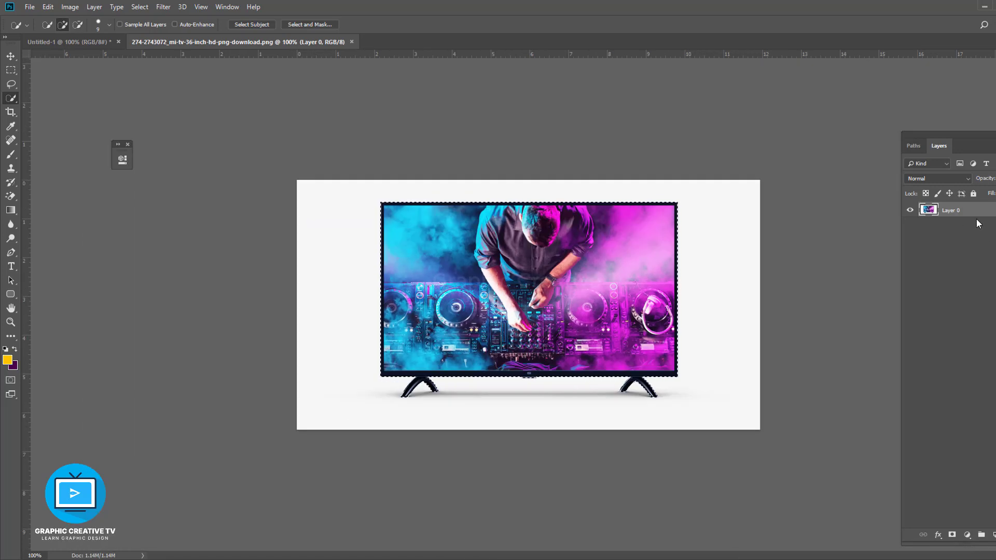
- Feather the television selection and copy it to a new layer
key("shift+F6")
key("Return")
key("ctrl+j")
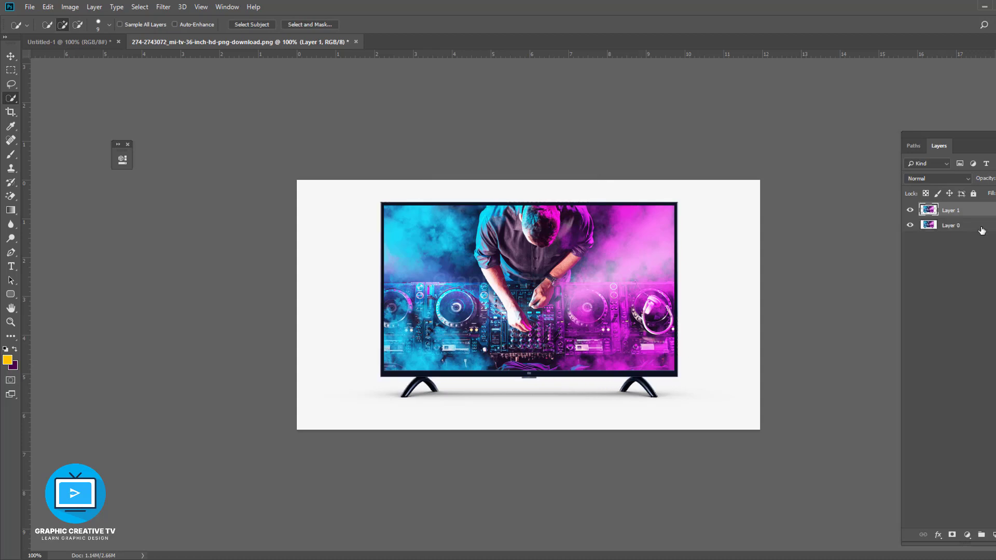
- Convert the new television cutout layer to a smart object
left_click(10, 56)
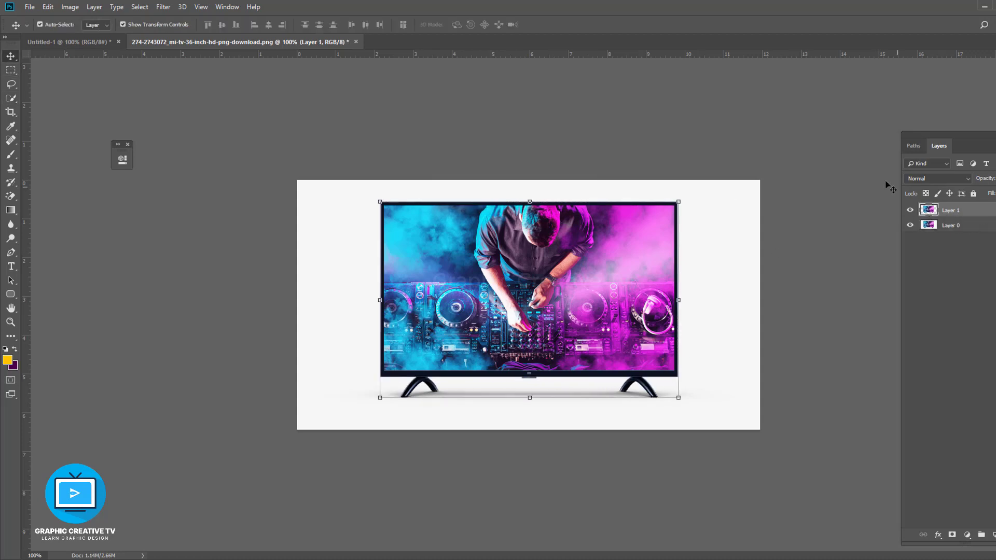
right_click(942, 210)
left_click(877, 256)
left_click_drag(525, 335, 446, 301)
key("ctrl+z")
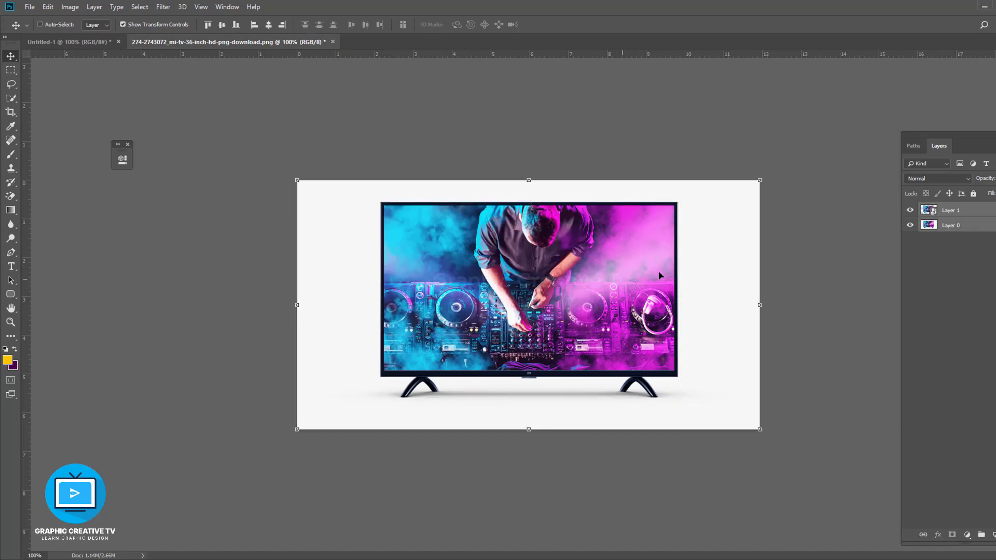
- Copy both television layers into the Untitled-1 document and scale them to fit the right part of the purple banner
left_click_drag(659, 271, 220, 51)
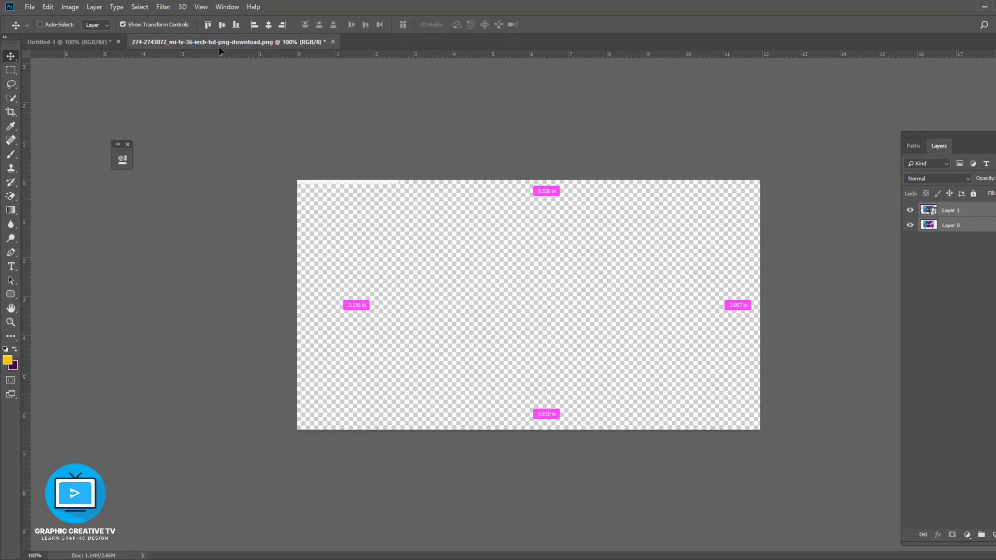
left_click_drag(72, 38, 608, 285)
left_click_drag(769, 188, 809, 214)
left_click_drag(749, 299, 745, 299)
key("Return")
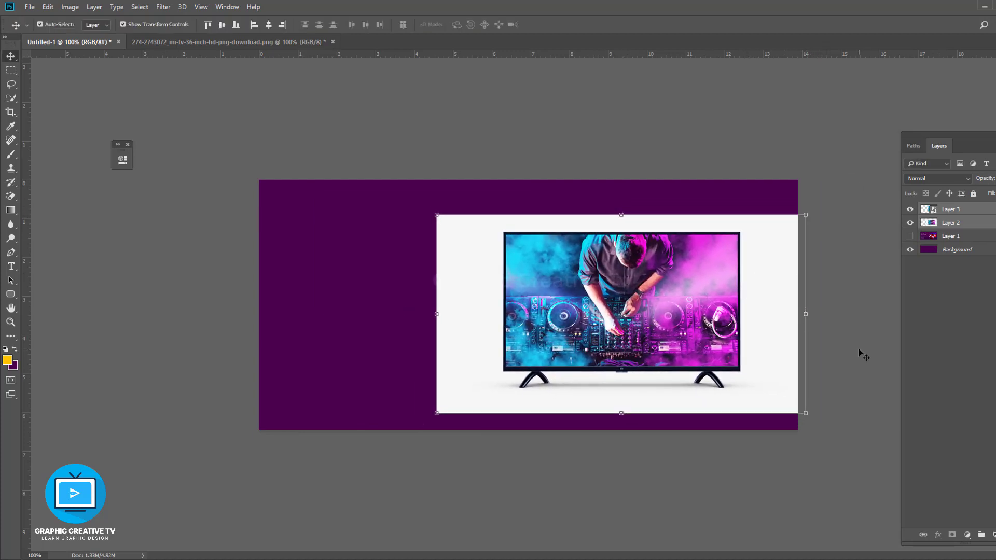
- Set the blend mode of Layer 2, the television image with the white background, to Multiply
left_click(932, 178)
left_click(924, 222)
left_click(842, 350)
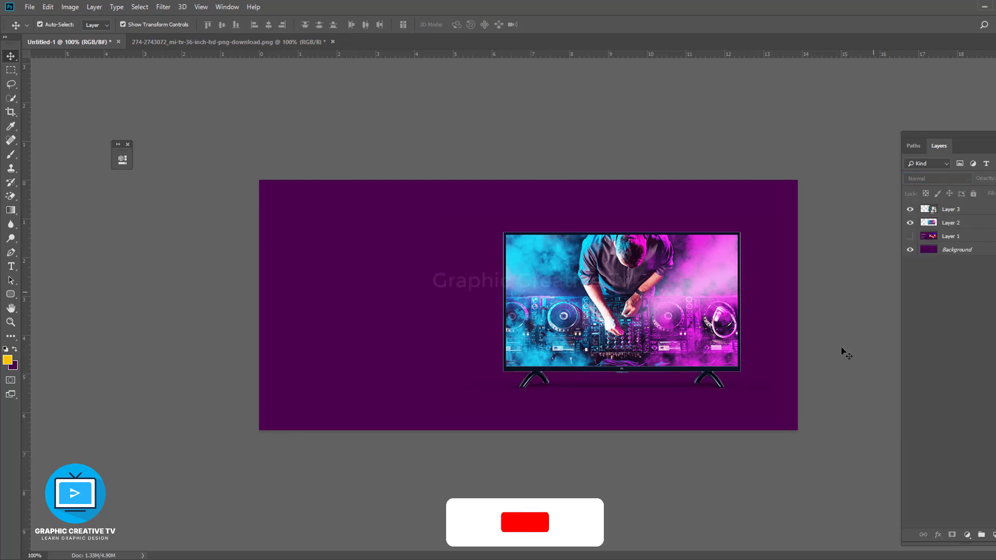
- Load the outline of the television cutout on Layer 3 as a selection
left_click(676, 294)
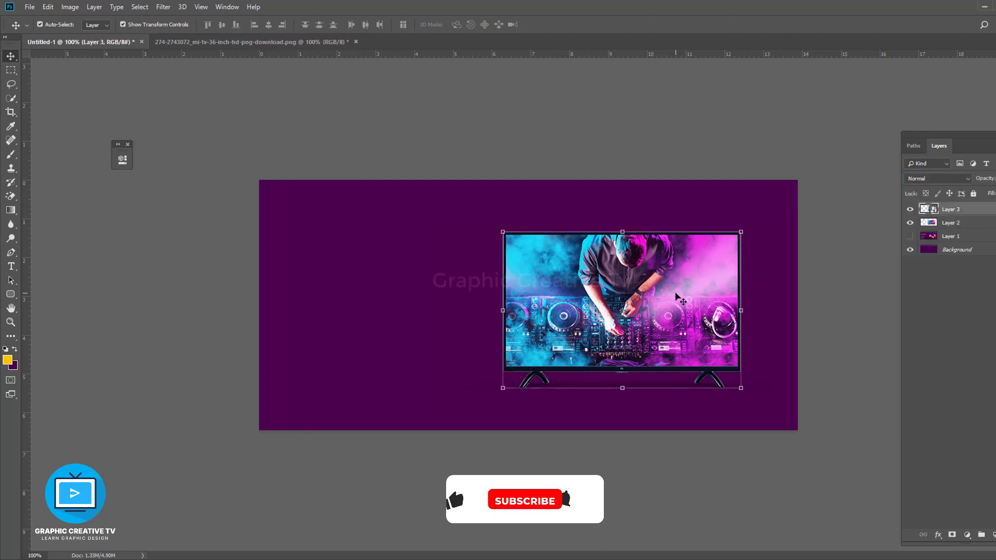
left_click(938, 210, "ctrl")
- Try to contract the television selection
left_click(140, 7)
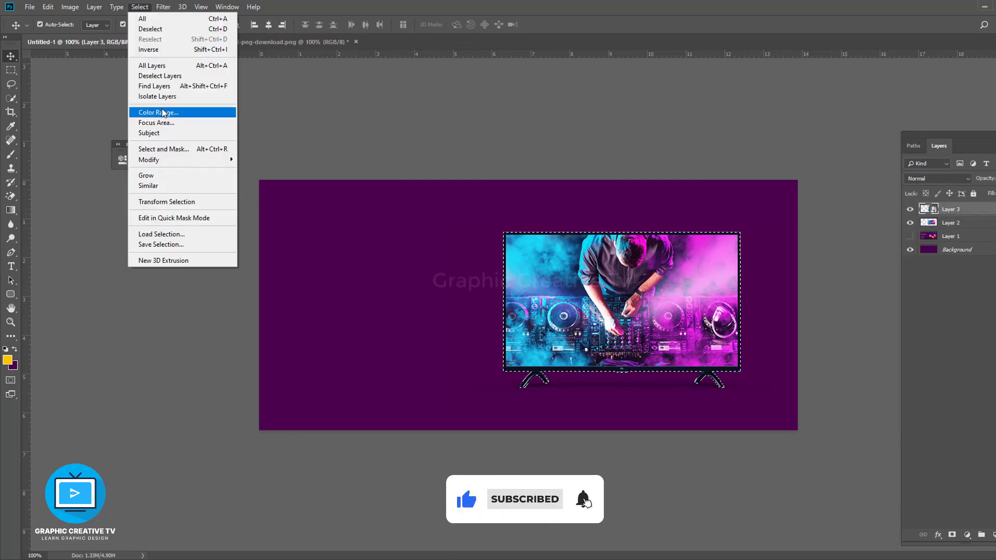
mouse_move(223, 160)
left_click(259, 191)
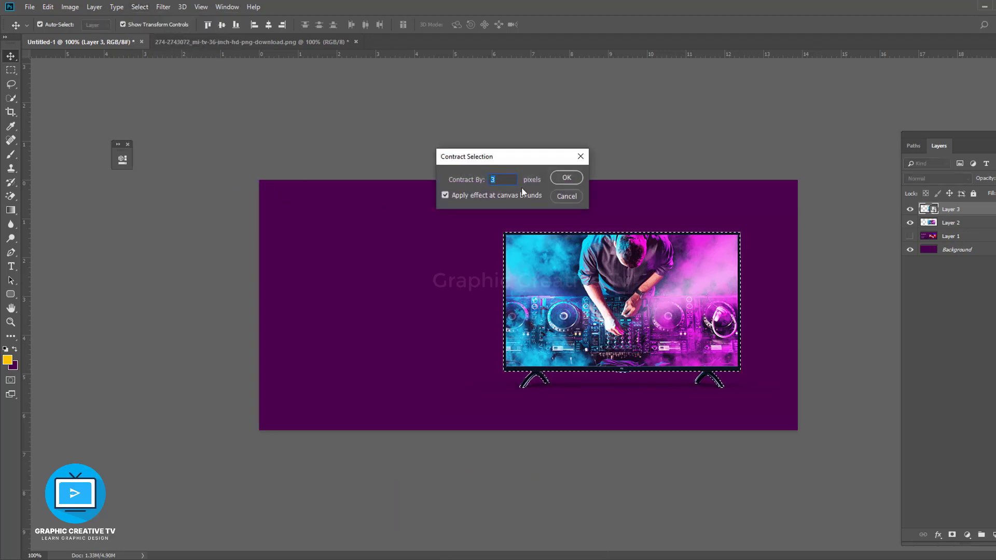
left_click(567, 177)
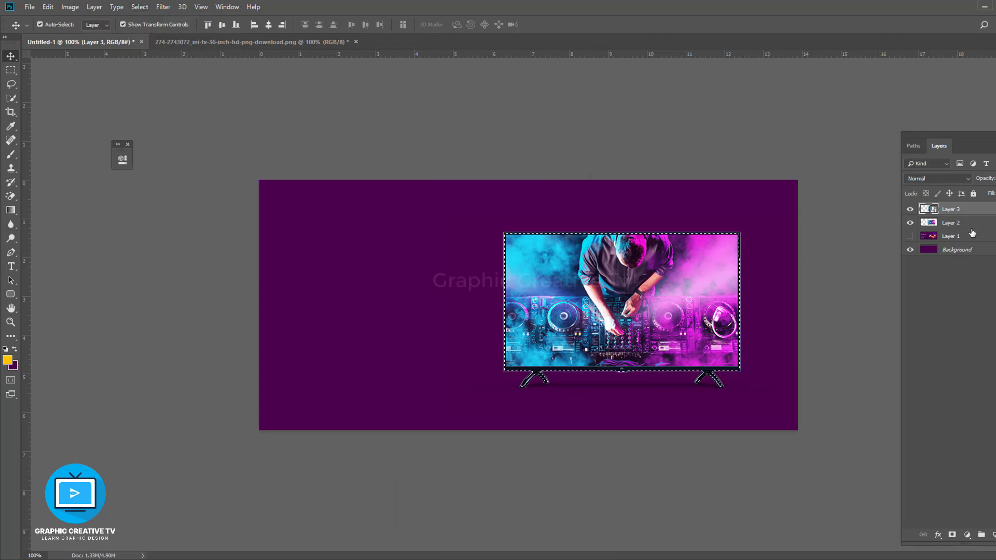
- Contract the television selection by 1 pixel and copy its contents to a new layer
left_click(138, 7)
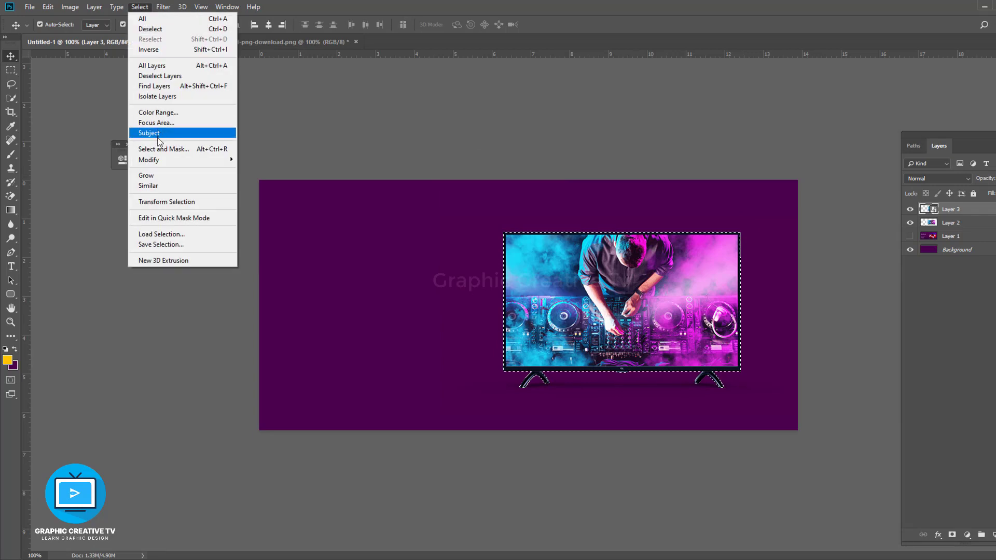
mouse_move(218, 158)
left_click(280, 191)
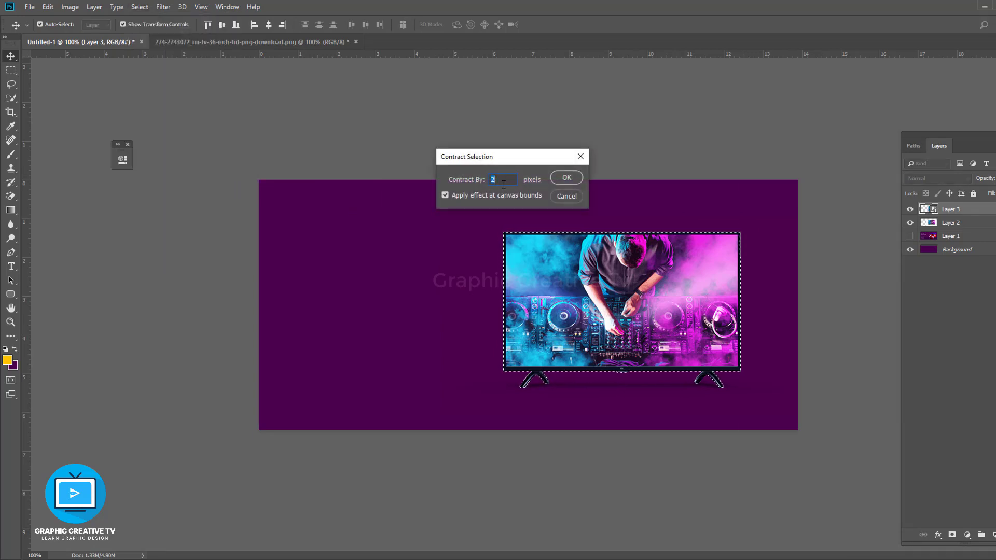
type("1")
left_click(567, 178)
key("ctrl+j")
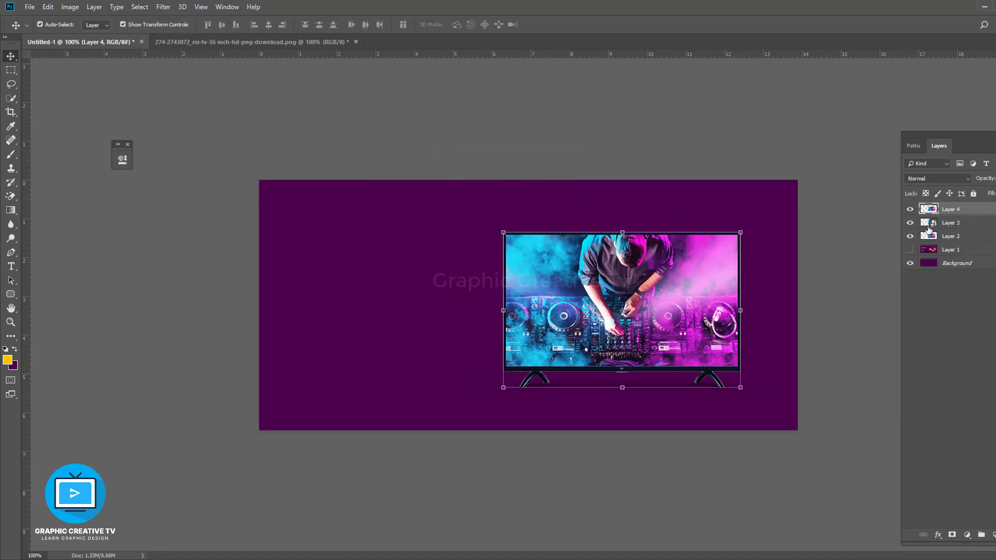
- Delete Layer 3, the earlier television cutout
left_click(910, 223)
left_click(847, 280)
left_click(968, 225)
key("Delete")
- Convert the trimmed television cutout on Layer 4 to a smart object
right_click(951, 212)
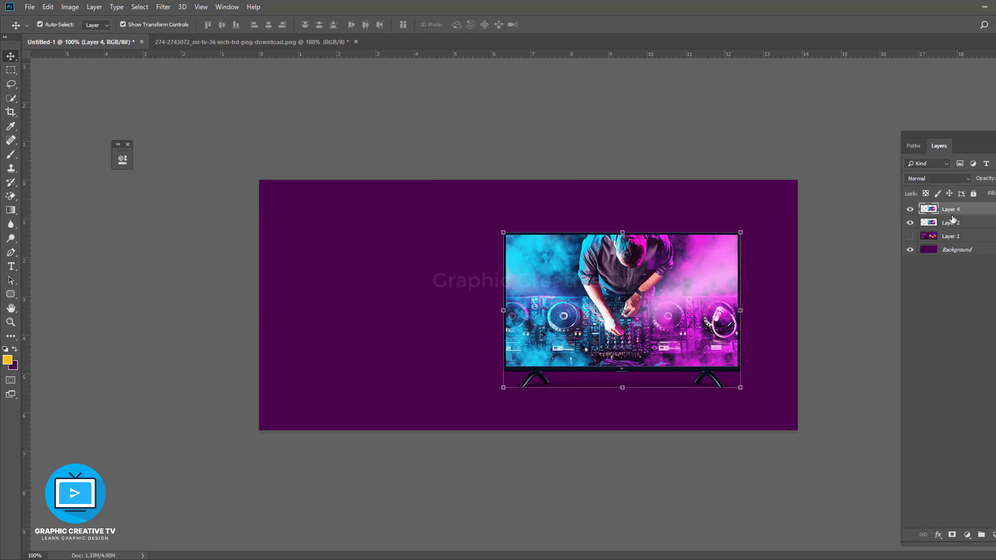
left_click(857, 253)
left_click(813, 479)
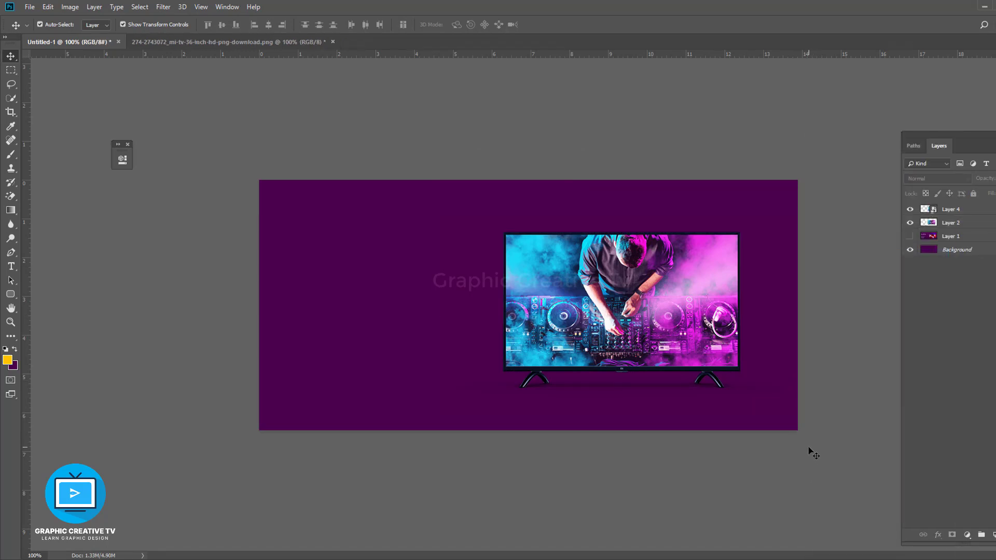
- Add a layer mask to Layer 2 and paint out the area around the television with a large soft black brush reduced from 600 to 200 pixels
left_click(441, 289)
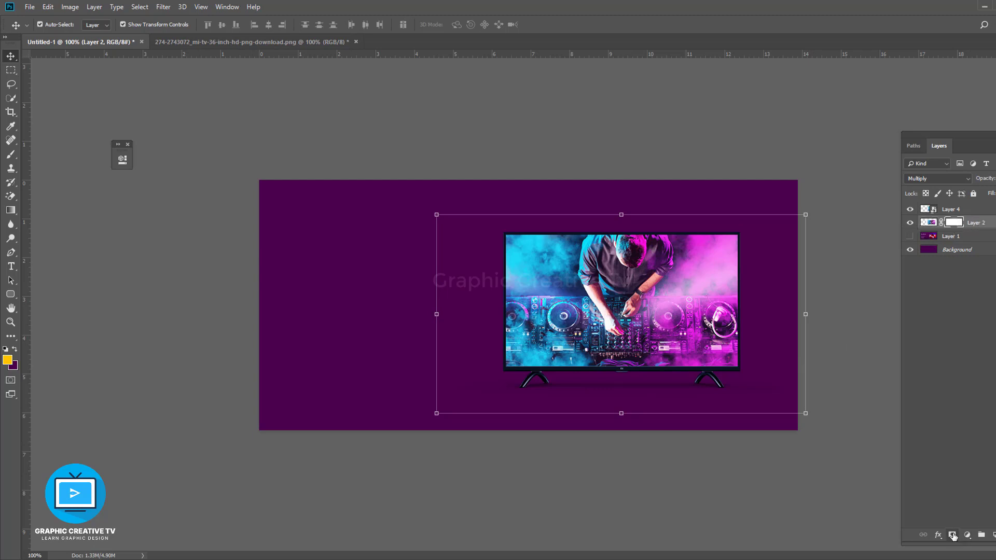
left_click(12, 157)
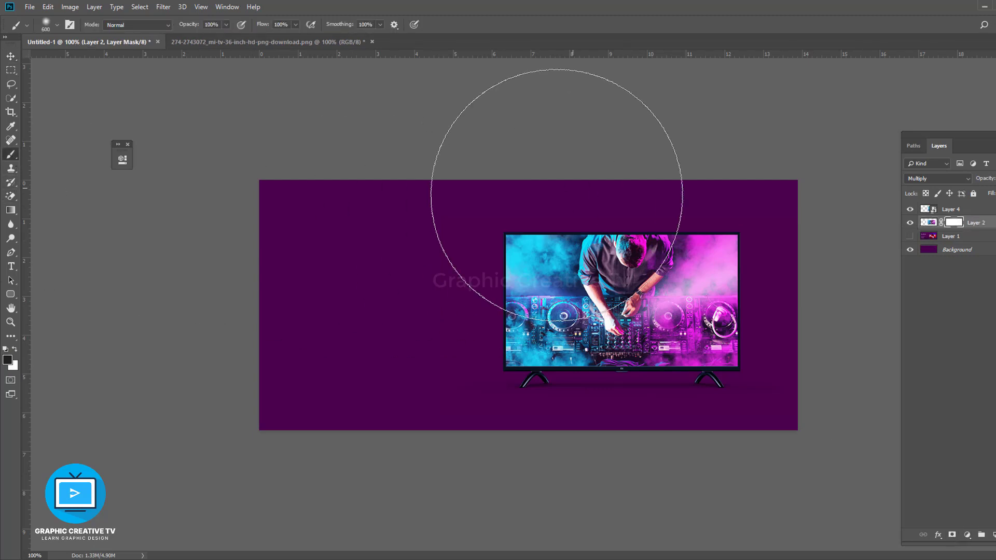
mouse_move(556, 194)
left_mouse_down()
mouse_move(521, 161)
mouse_move(490, 160)
mouse_move(368, 208)
mouse_move(353, 312)
left_mouse_up()
key("bracketleft")
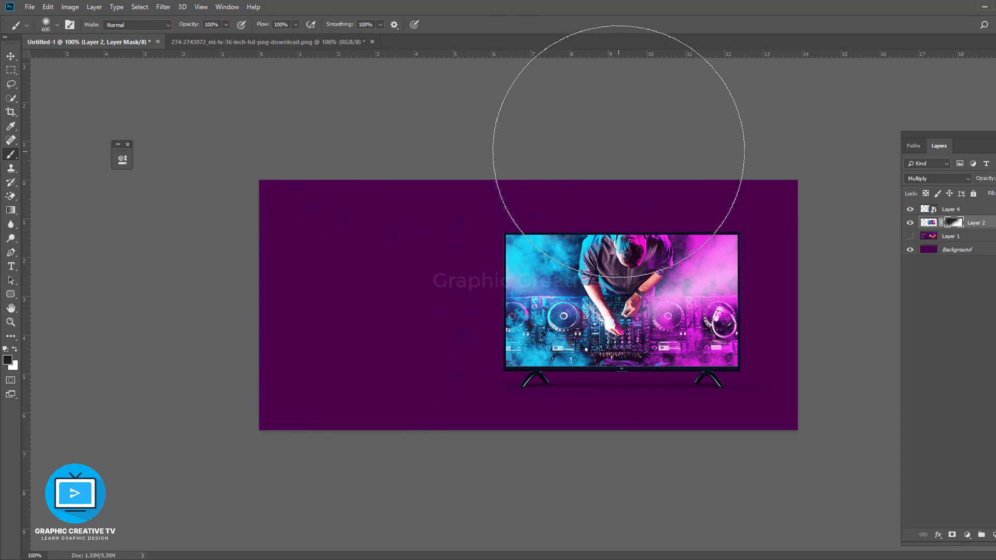
key("bracketleft")
key("bracketleft")
key("bracketleft")
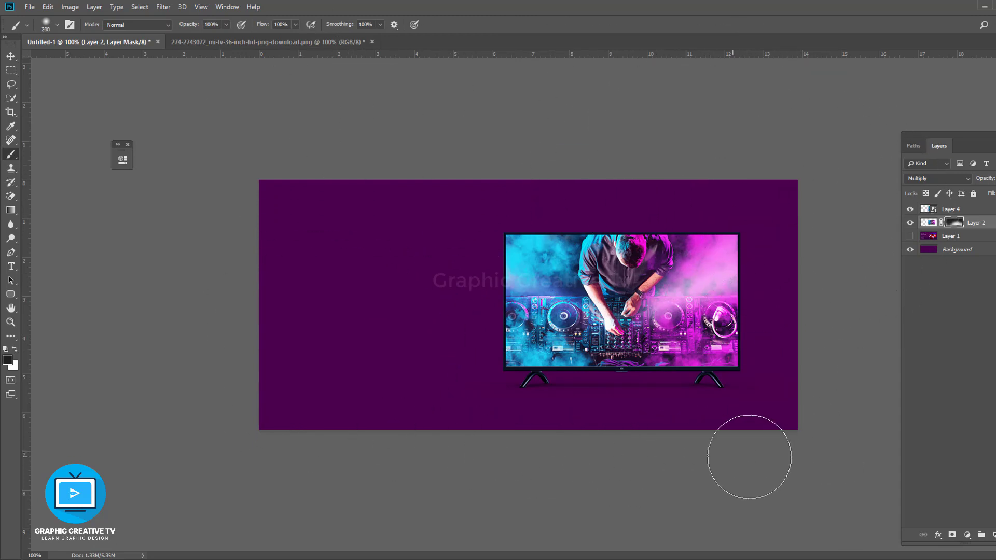
left_click(11, 56)
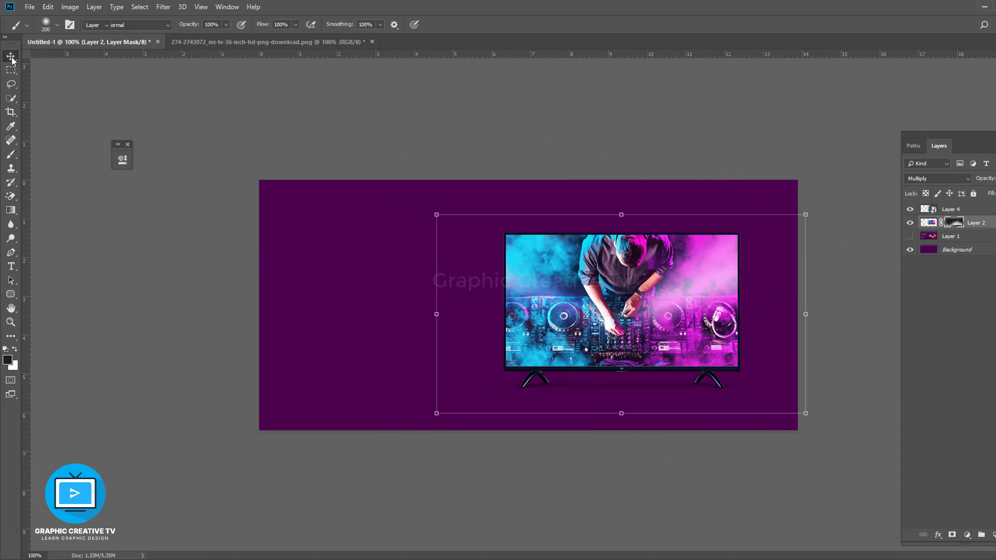
- Create a new empty layer directly above the hidden Layer 1
left_click(363, 218)
left_click(623, 301)
left_click(939, 263)
left_click(951, 237)
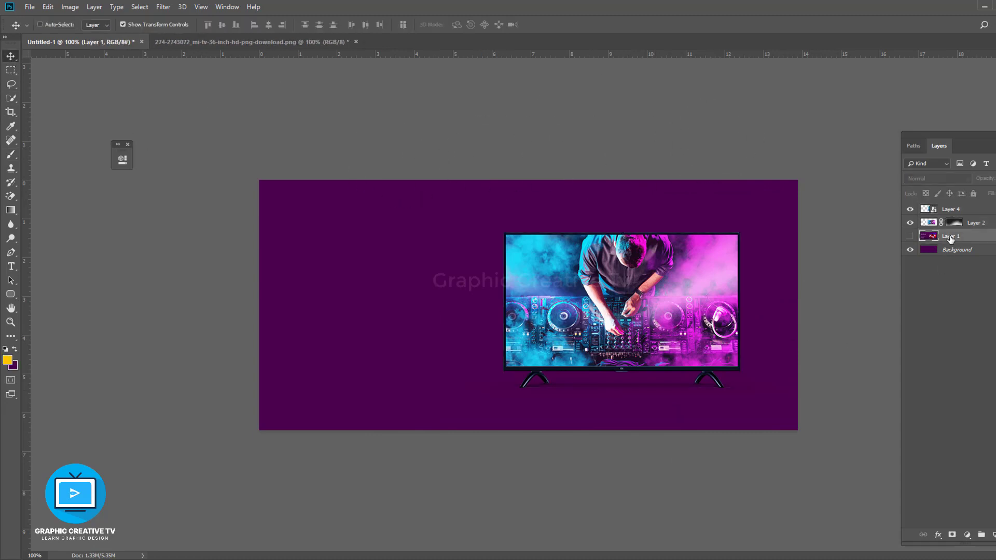
key("ctrl+shift+n")
key("Return")
- Set up a soft yellow brush enlarged to 900 pixels for painting on Layer 5
key("b")
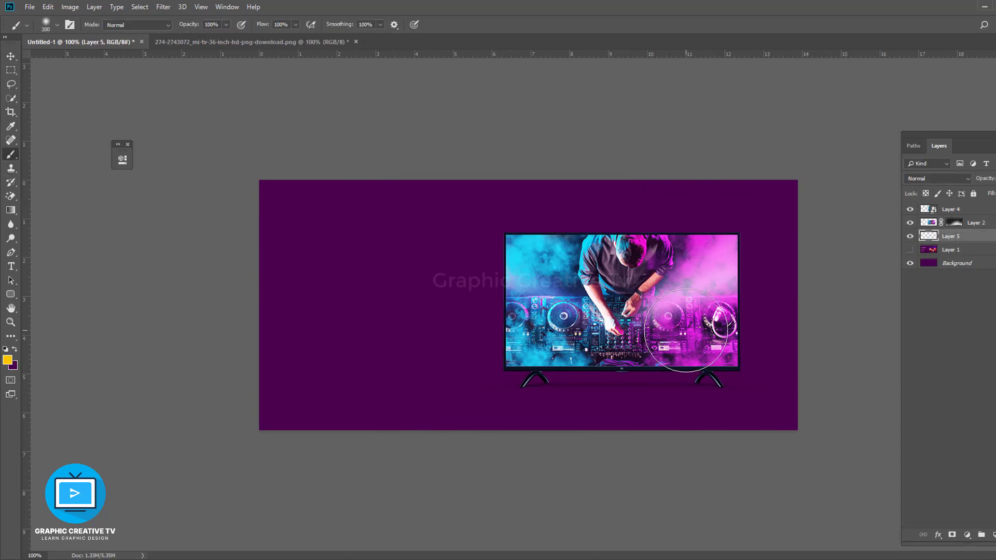
key("bracketright")
key("bracketright")
key("bracketright")
key("bracketright")
key("bracketright")
key("bracketright")
- Try a yellow glow centred behind the television, at 100% and at 70% brush opacity
left_click(639, 343)
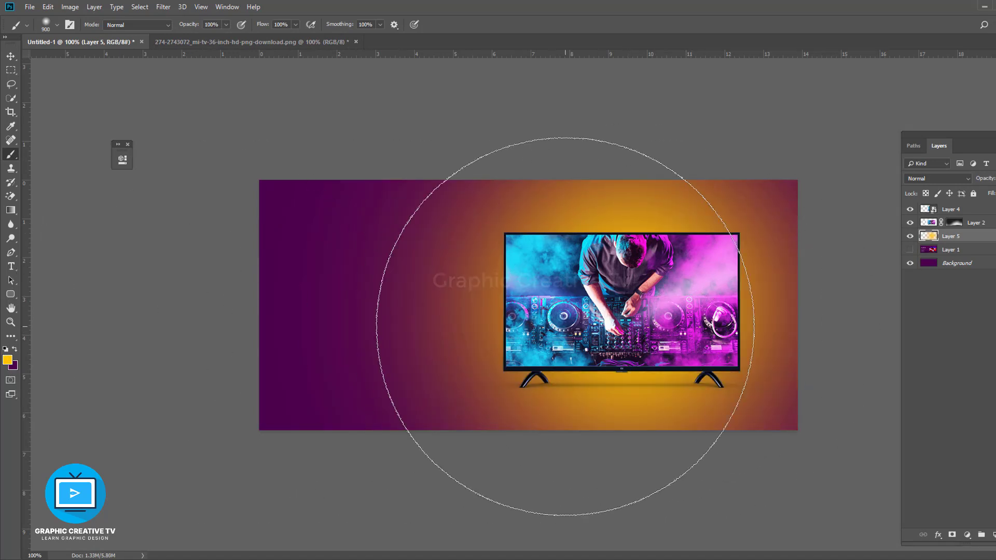
key("ctrl+z")
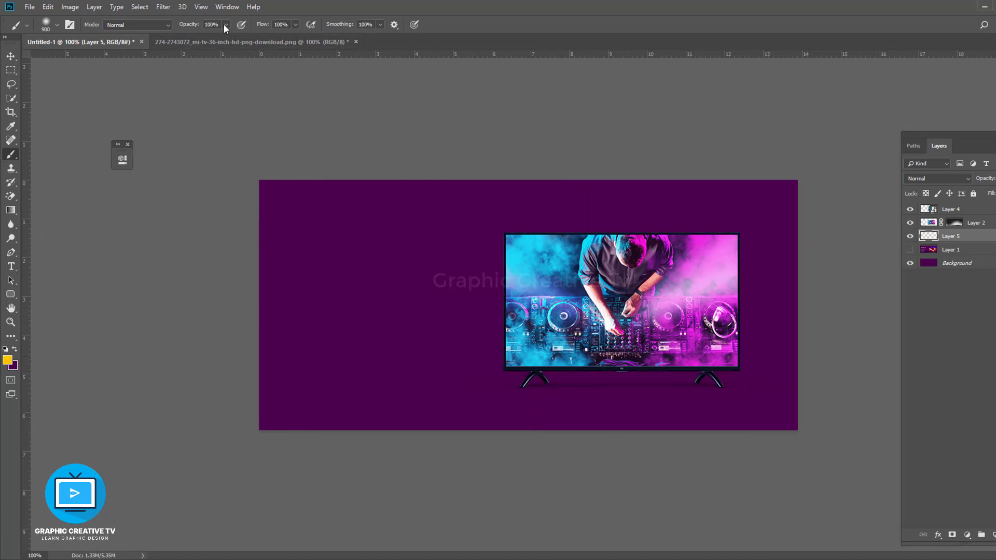
left_click(613, 303)
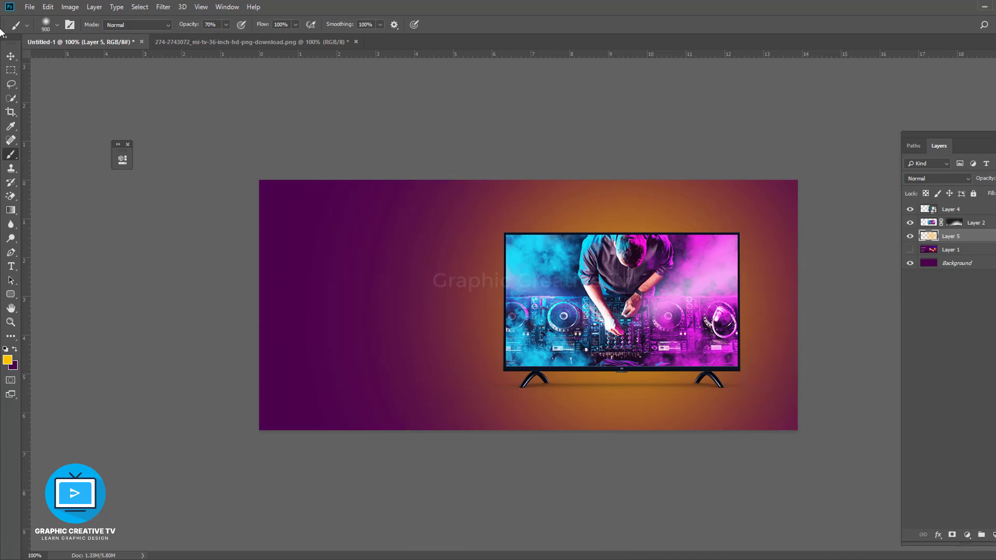
key("ctrl+z")
- Paint a soft yellow glow behind the television's right side at 70% brush opacity, undoing the trial dabs
left_click(737, 304)
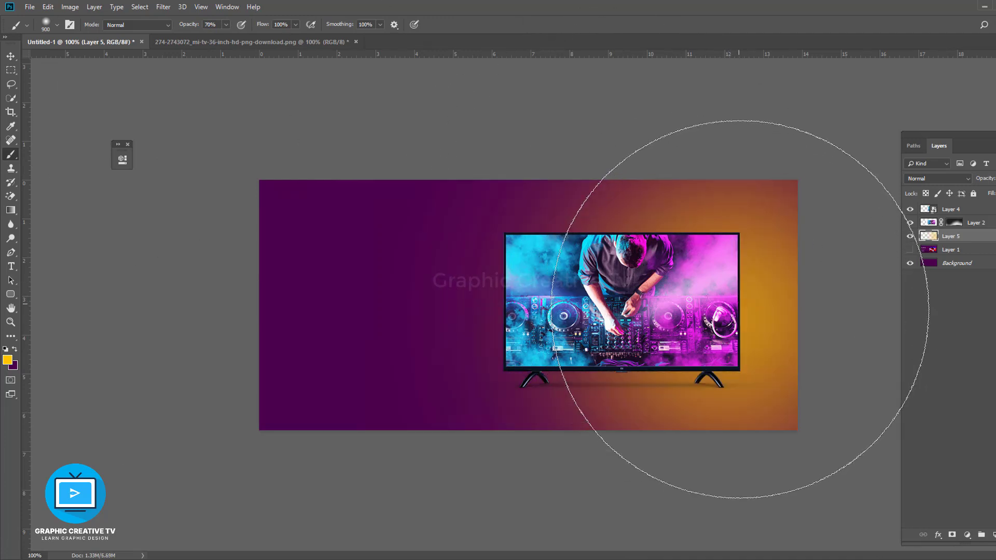
left_click(782, 330)
key("ctrl+z")
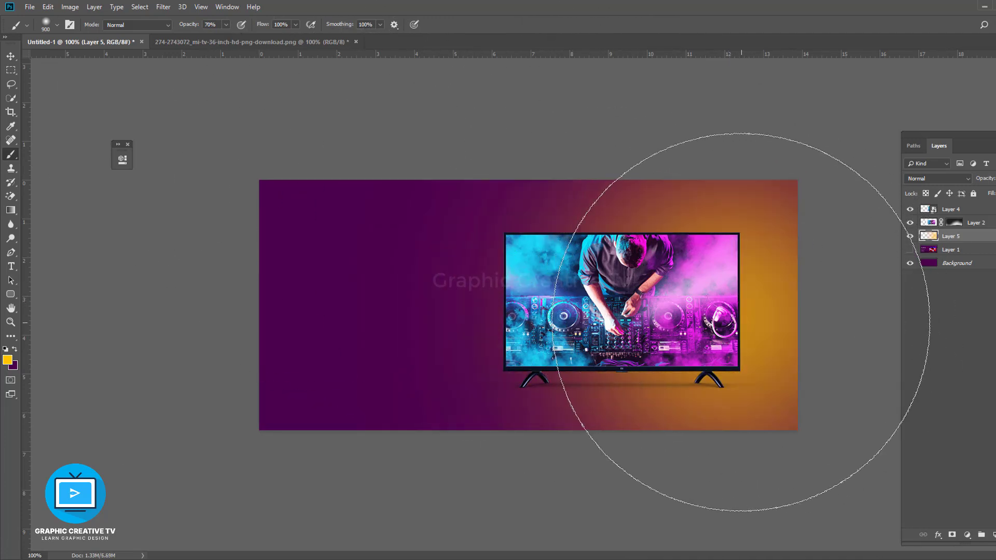
left_click(744, 324)
key("ctrl+z")
key("ctrl+z")
left_click(753, 269)
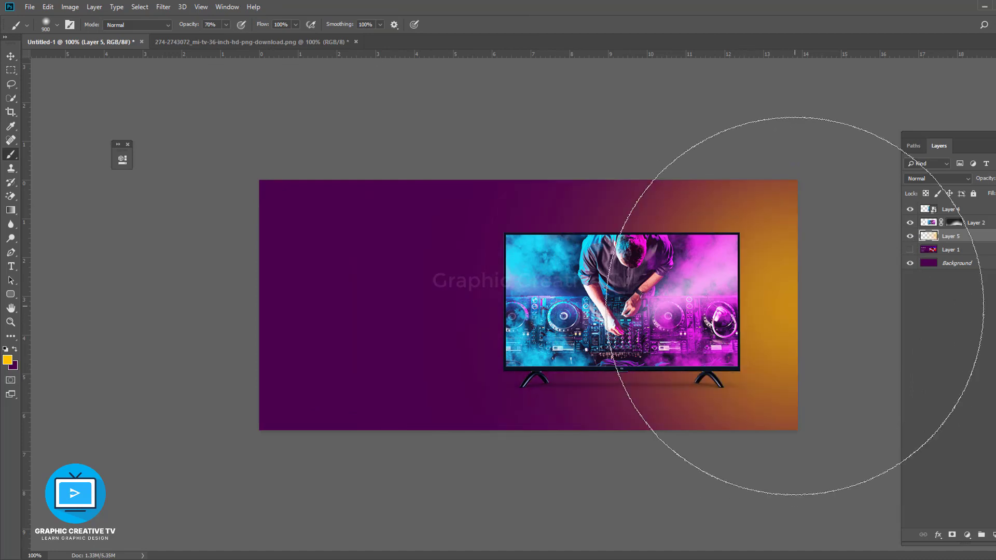
- Strengthen the yellow glow behind the television's right side with two more soft dabs at 70% brush opacity
left_click(795, 306)
left_click(795, 306)
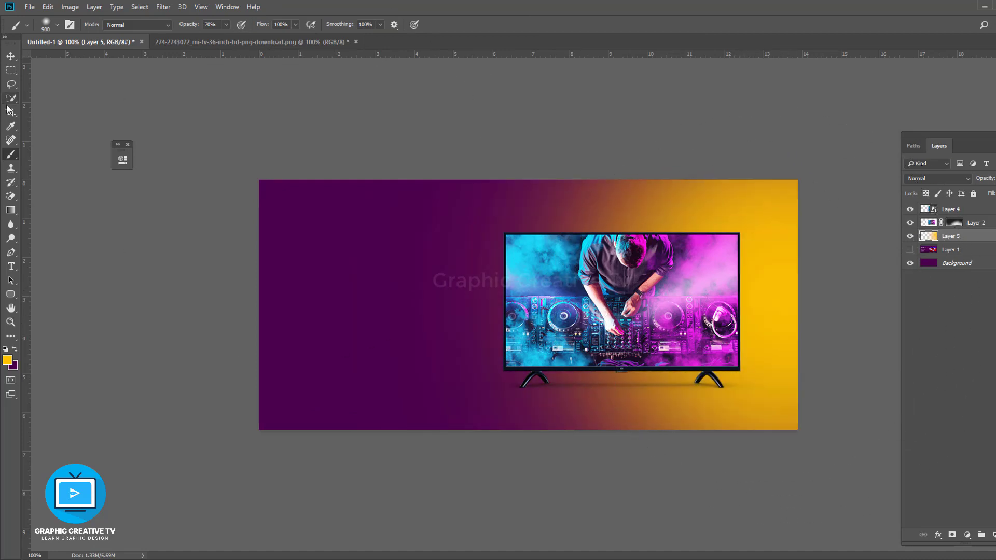
left_click(10, 56)
left_click(252, 158)
left_click(622, 301)
left_click(844, 376)
left_click(704, 378)
left_click(845, 346)
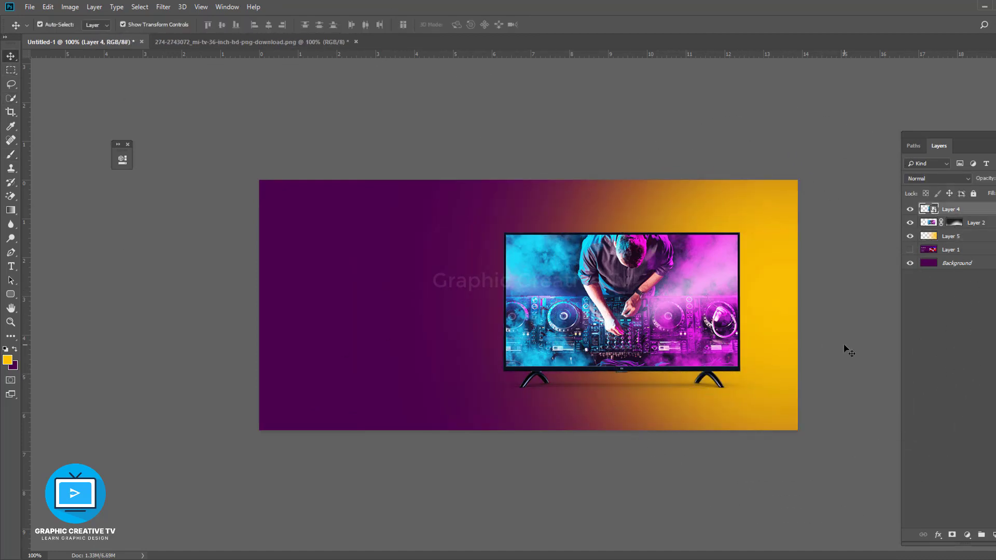
- Nudge the television and its shadow, Layer 4 and Layer 2, 40 pixels to the right
left_click(641, 323)
left_click(211, 246)
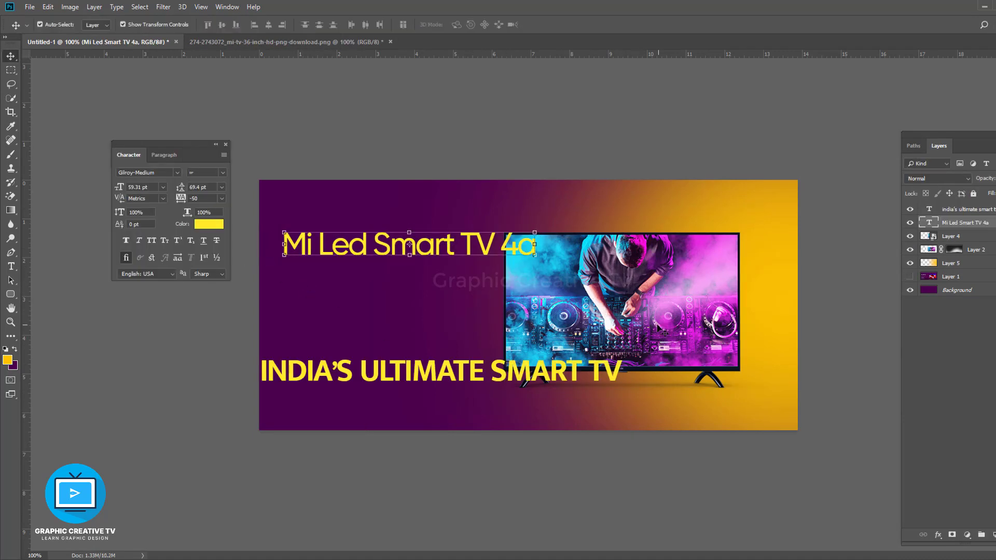
left_click(951, 236)
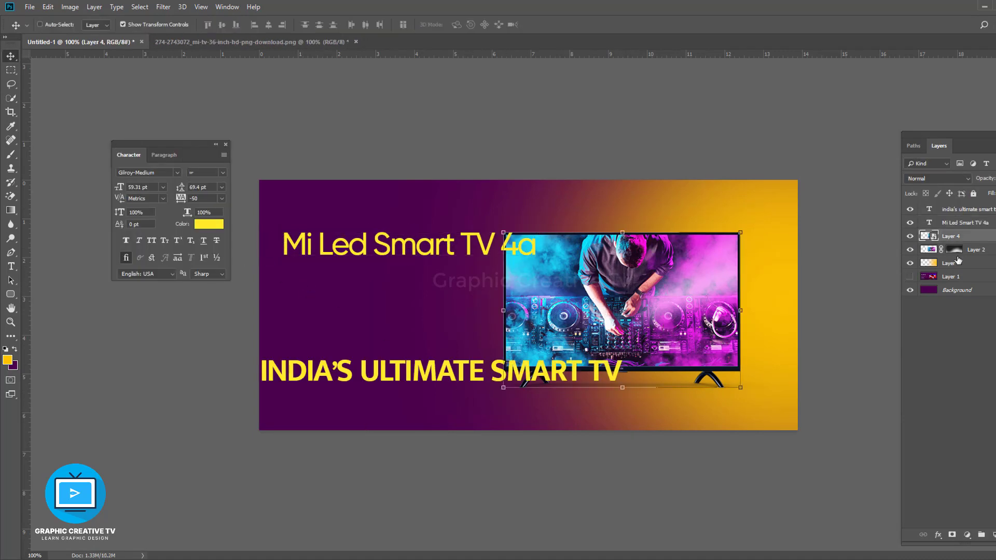
left_click(976, 251, "ctrl")
key("ctrl+shift+Right")
key("ctrl+shift+Right")
key("ctrl+shift+Right")
key("ctrl+shift+Right")
key("ctrl+shift+Right")
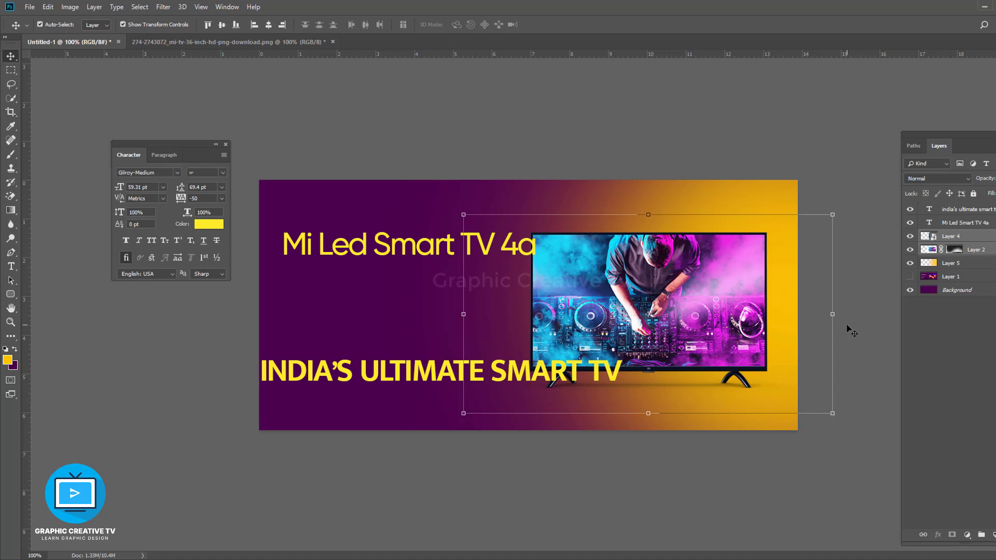
key("shift+Left")
- Scale the "Mi Led Smart TV 4a" headline down to 43.03 pt in the banner's upper-left area and colour it white
left_click(534, 250)
left_click(528, 265)
left_click_drag(534, 250, 437, 239)
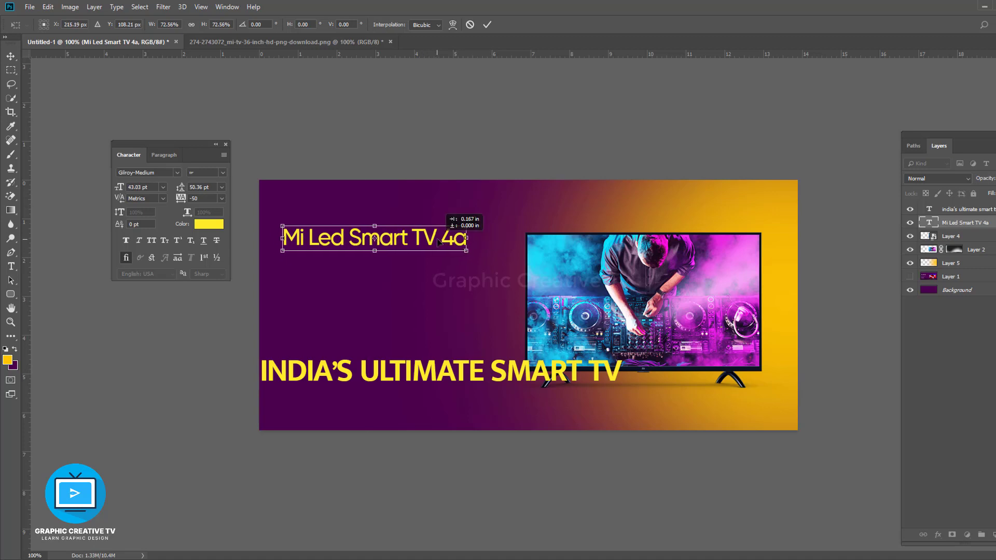
key("Return")
left_click(209, 224)
left_click(628, 346)
key("Return")
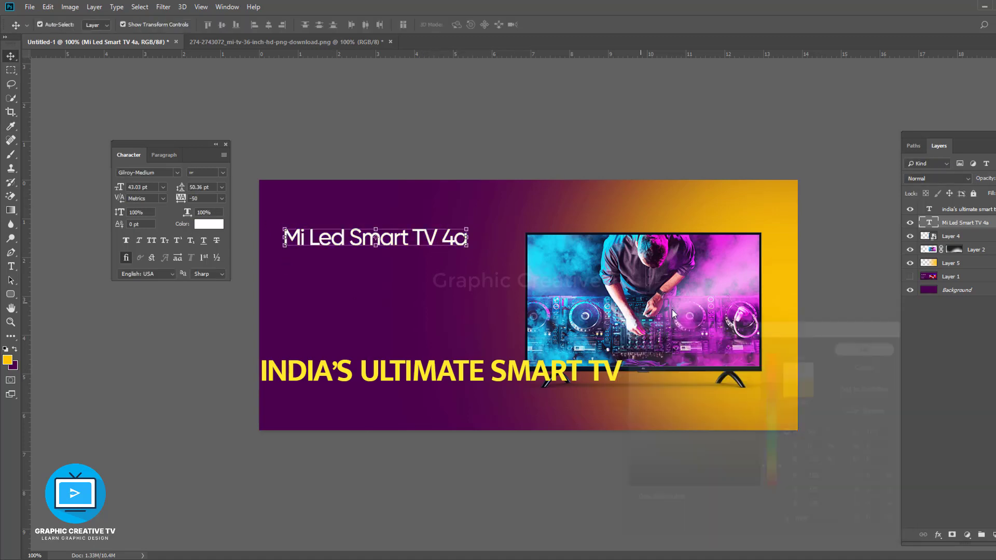
- Correct the headline's capitalisation so it reads "Mi LED Smart TV 4A"
key("t")
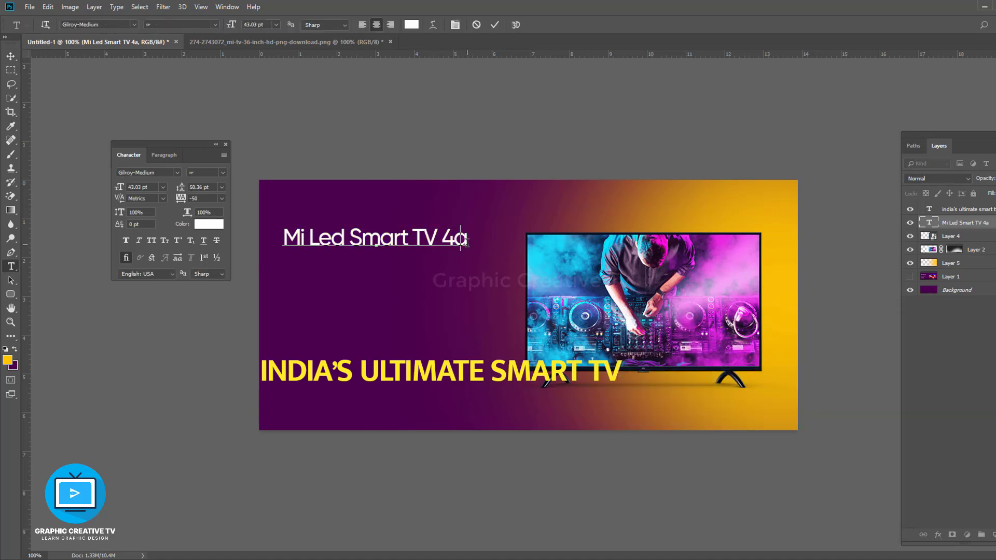
left_click(467, 241)
key("BackSpace")
type("A")
left_click(11, 99)
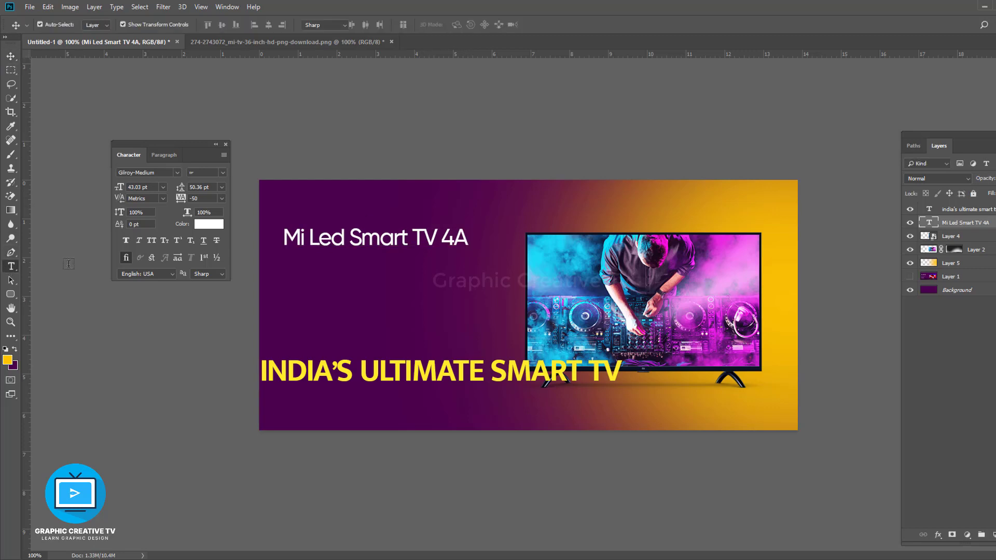
key("t")
key("BackSpace")
type("LED")
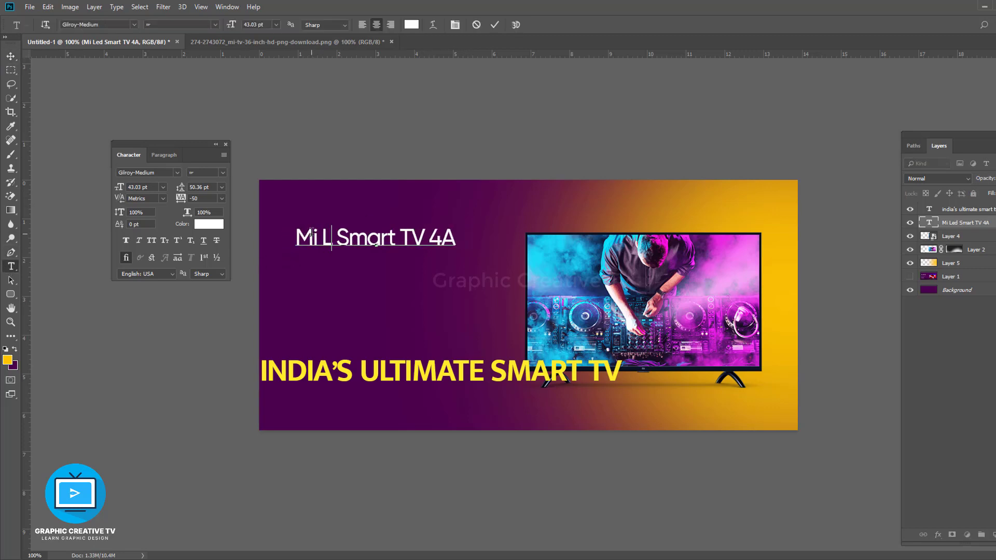
left_click(11, 56)
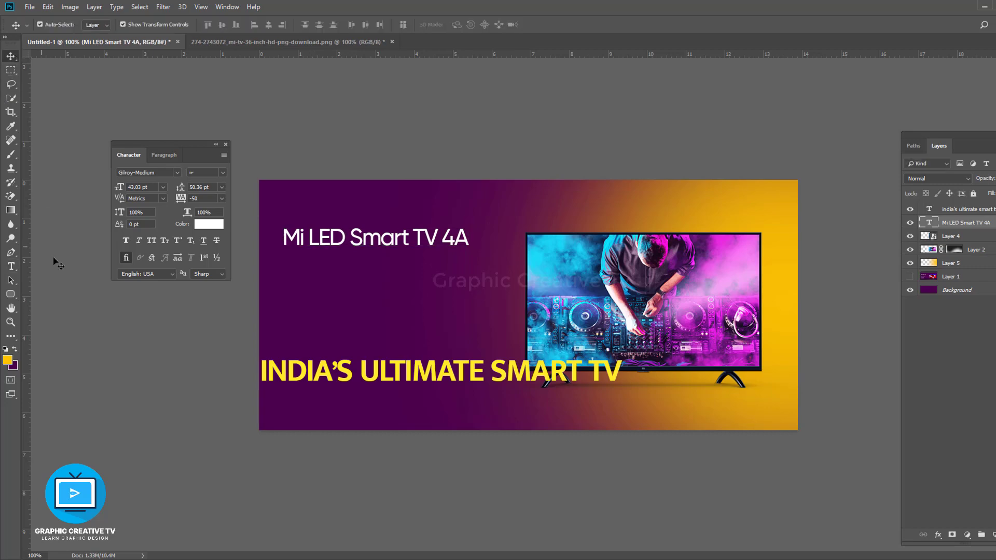
- Turn off All Caps for the "india's ultimate smart tv" line and set its font to Gilroy-Regular
left_click(313, 369)
left_click(151, 241)
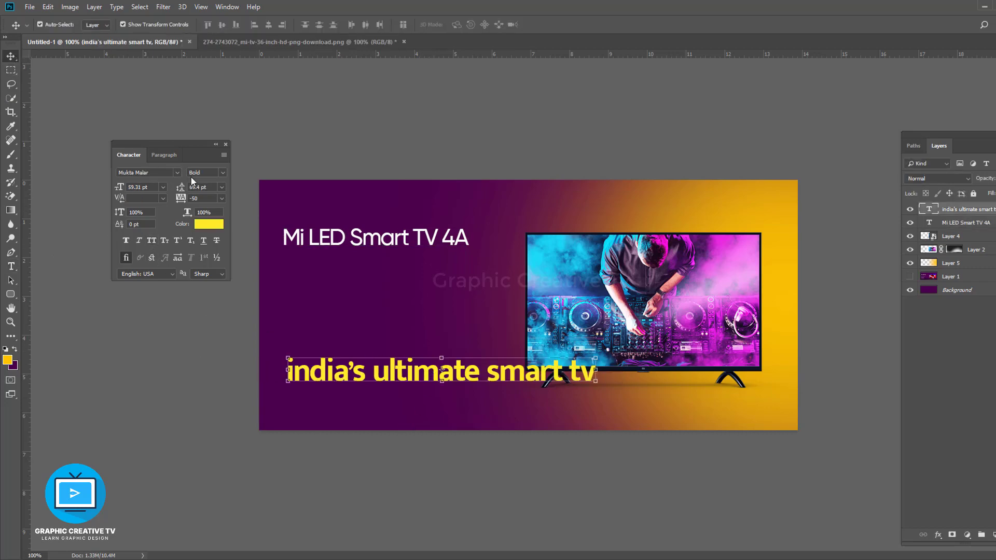
left_click(170, 175)
left_click(164, 189)
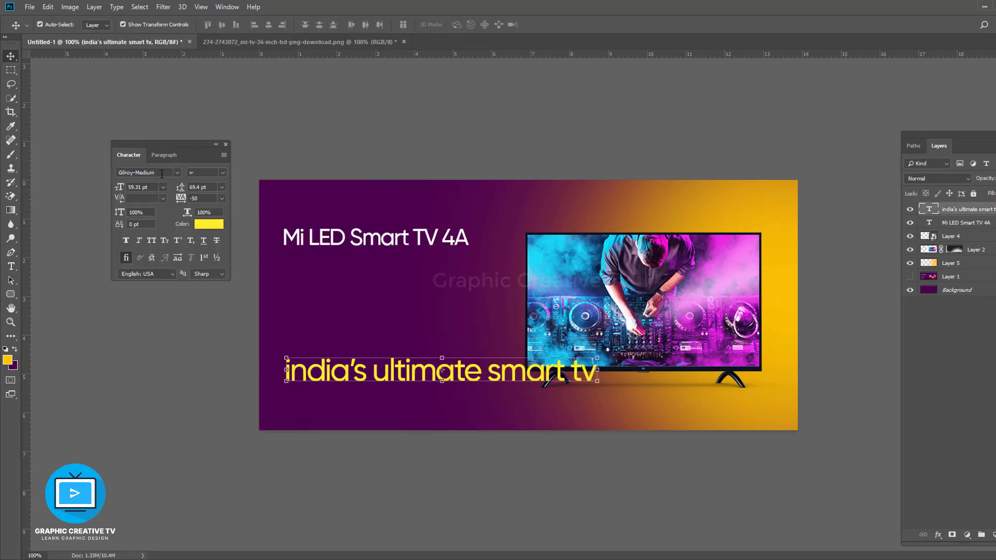
left_click(161, 174)
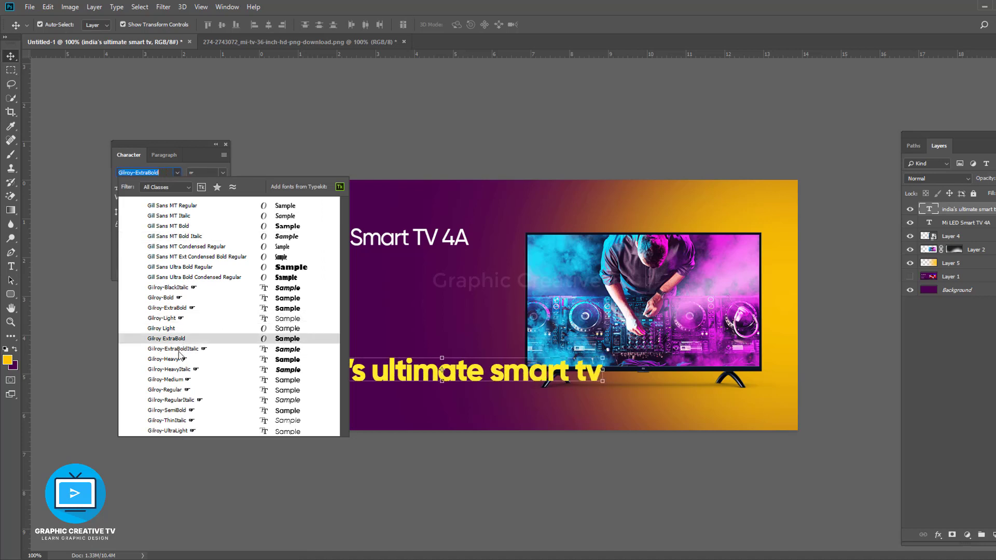
left_click(171, 390)
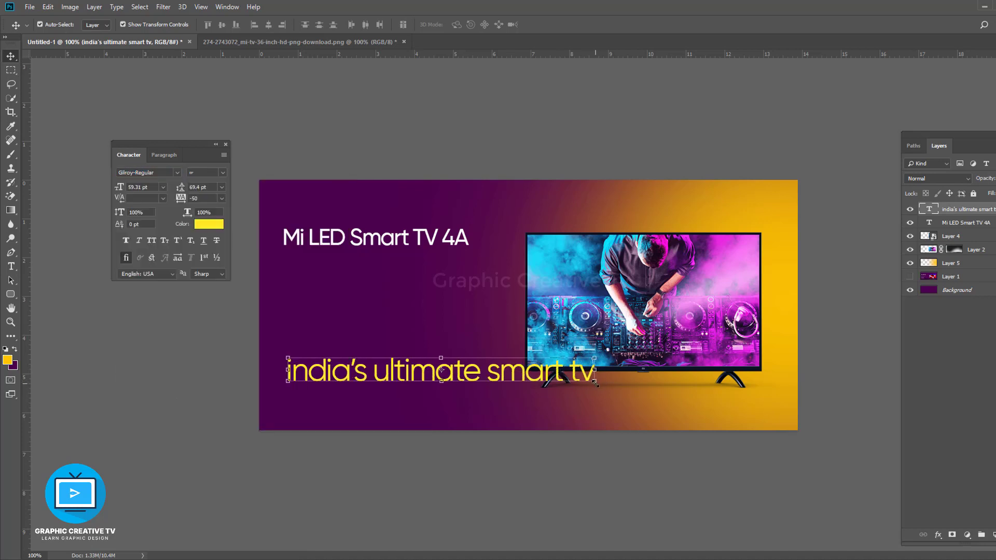
- Scale the "india's ultimate smart tv" line to 30.69 pt directly beneath the headline and nudge both text lines down 16 pixels
left_click_drag(596, 383, 445, 274)
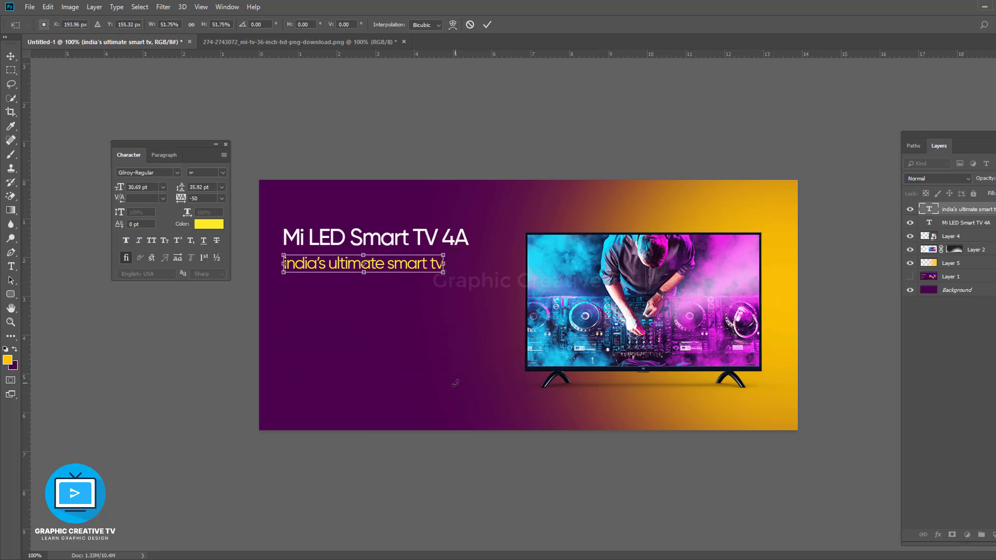
key("Return")
left_click(410, 239, "shift")
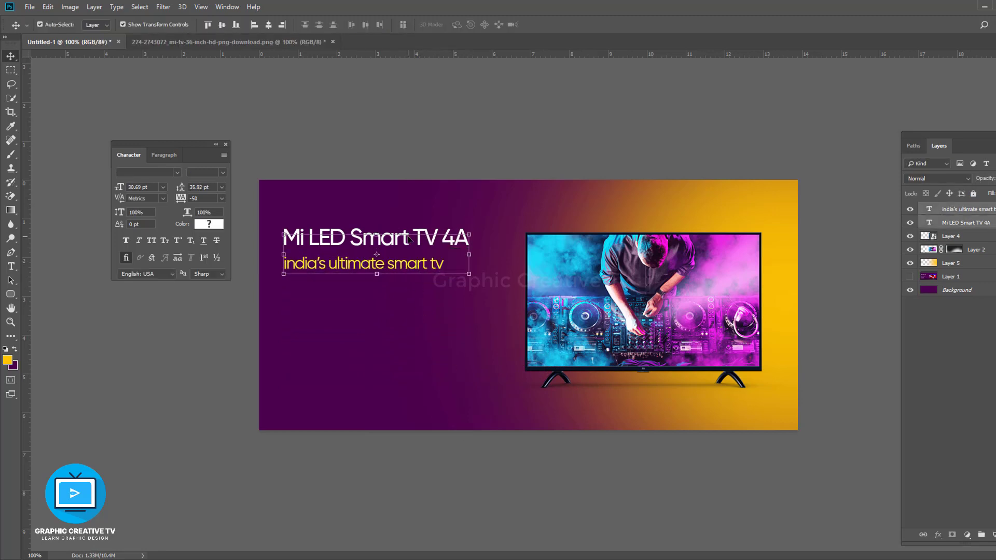
key("Down")
key("Down")
key("Down")
key("Down")
key("Down")
key("Down")
key("Down")
key("Down")
key("Down")
key("Down")
key("Down")
key("Down")
key("Down")
key("Down")
key("Down")
key("Down")
left_click(163, 370)
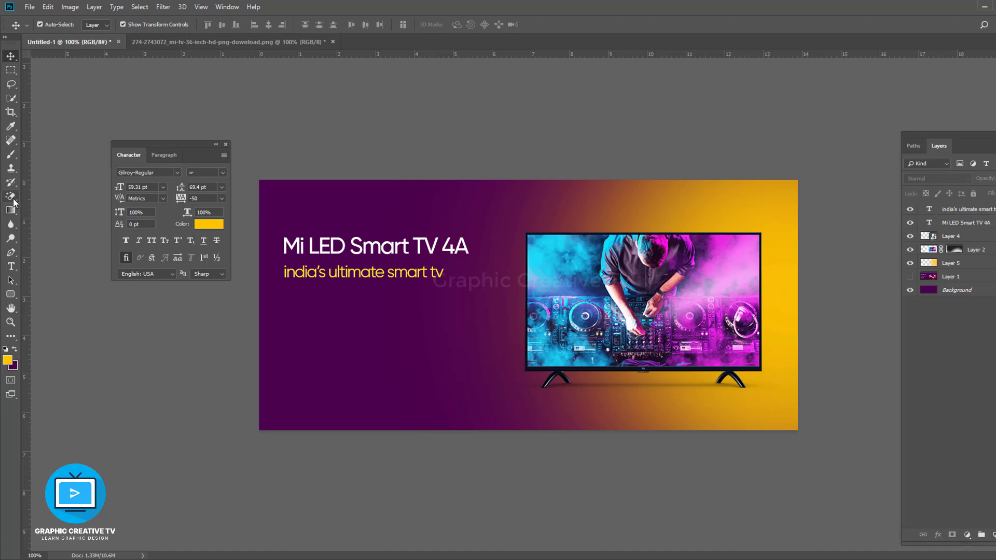
- Add the text "50" in yellow Gilroy-Regular beneath the subtitle and enlarge it to 119.08 pt
left_click(10, 267)
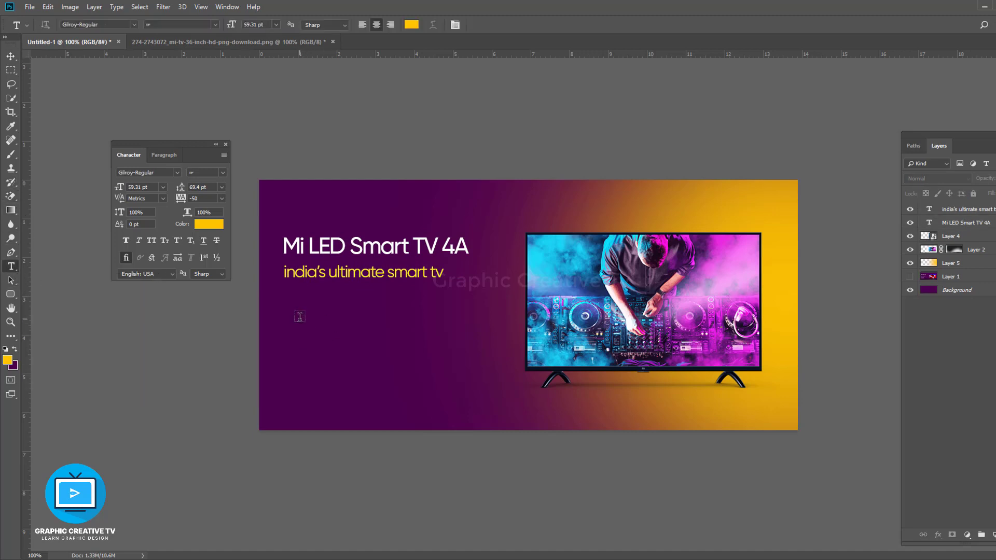
left_click(299, 317)
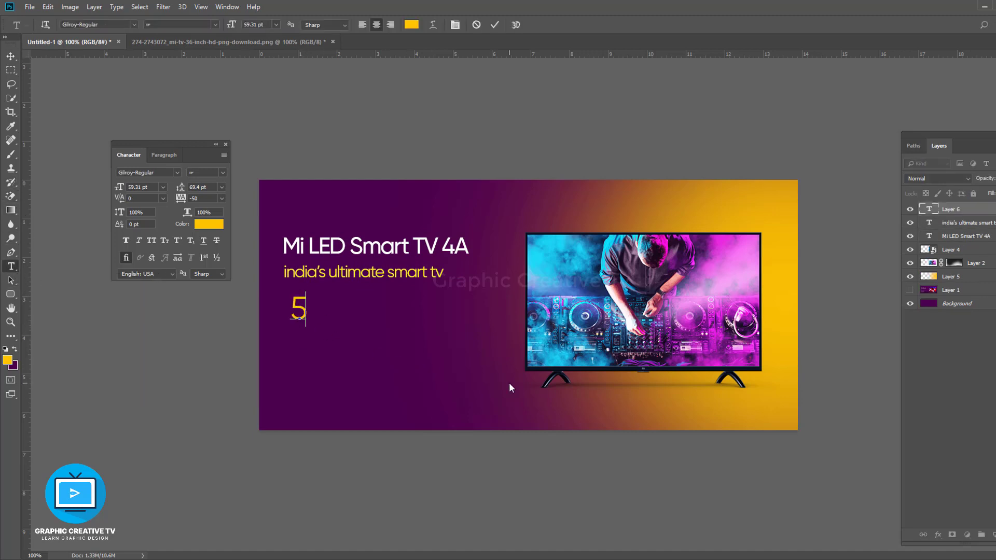
key("ctrl+Return")
key("ctrl+t")
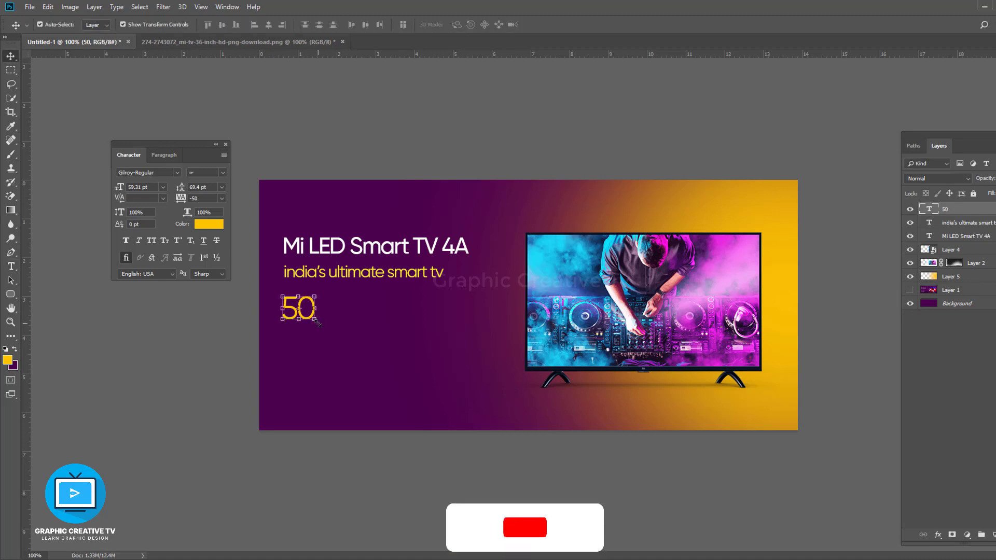
left_click_drag(316, 328, 357, 362)
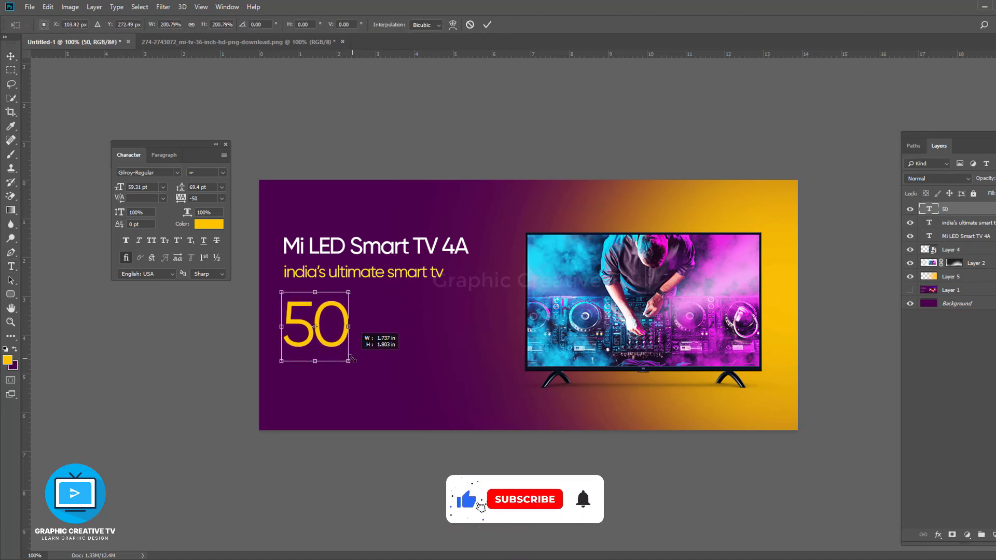
key("Return")
left_click(332, 346)
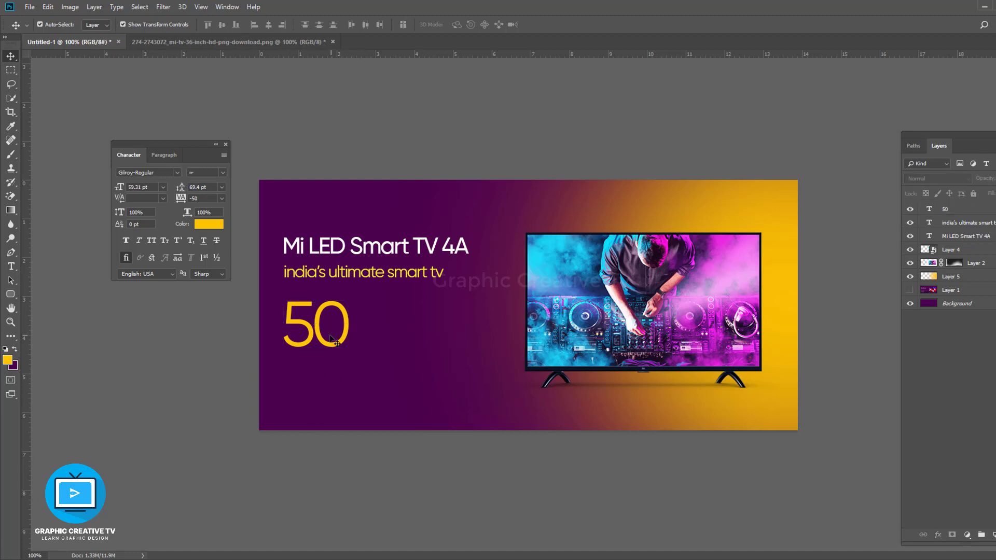
- Add a separate "%" text and place it beside the top of the 50 at 76.15 pt
left_click(10, 266)
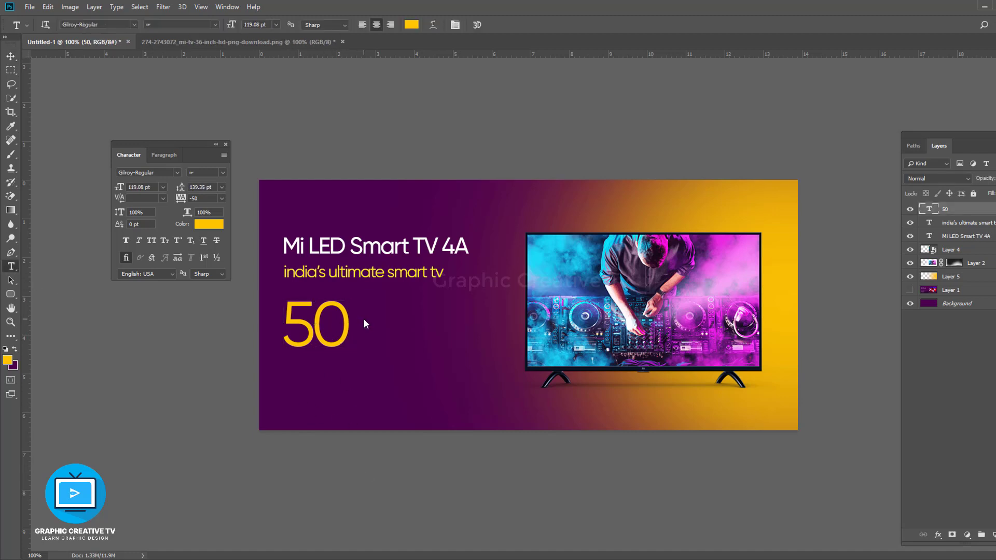
left_click(421, 342)
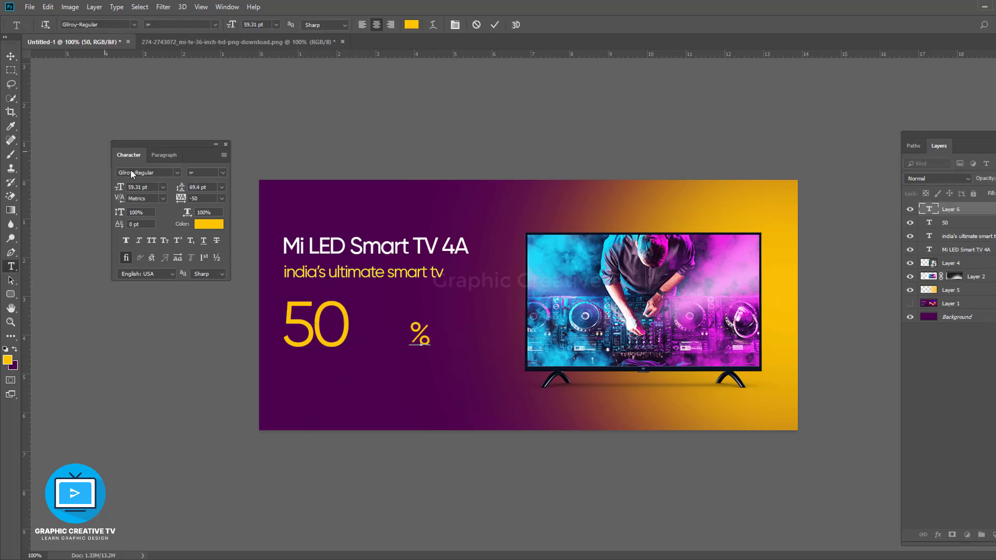
left_click(10, 56)
left_click_drag(427, 340, 386, 331)
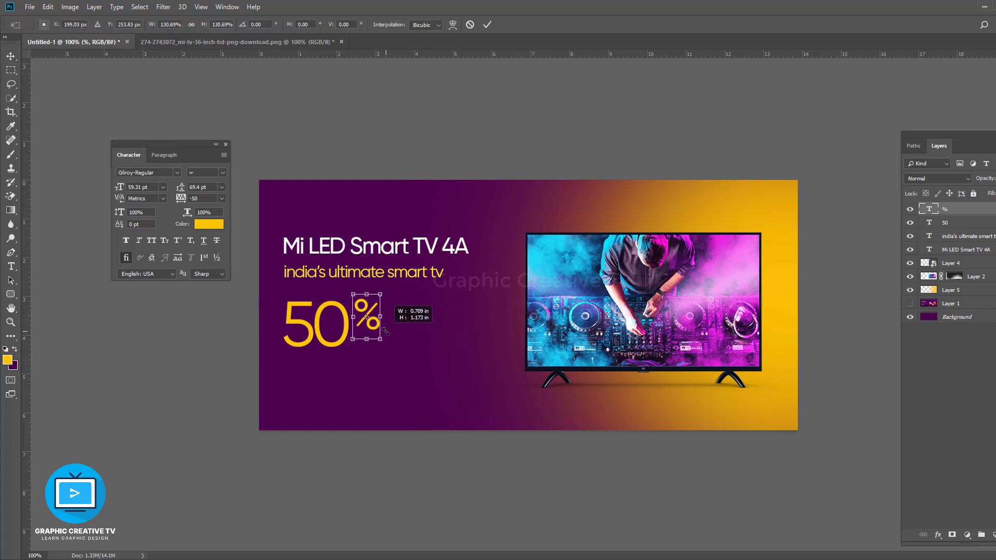
key("Return")
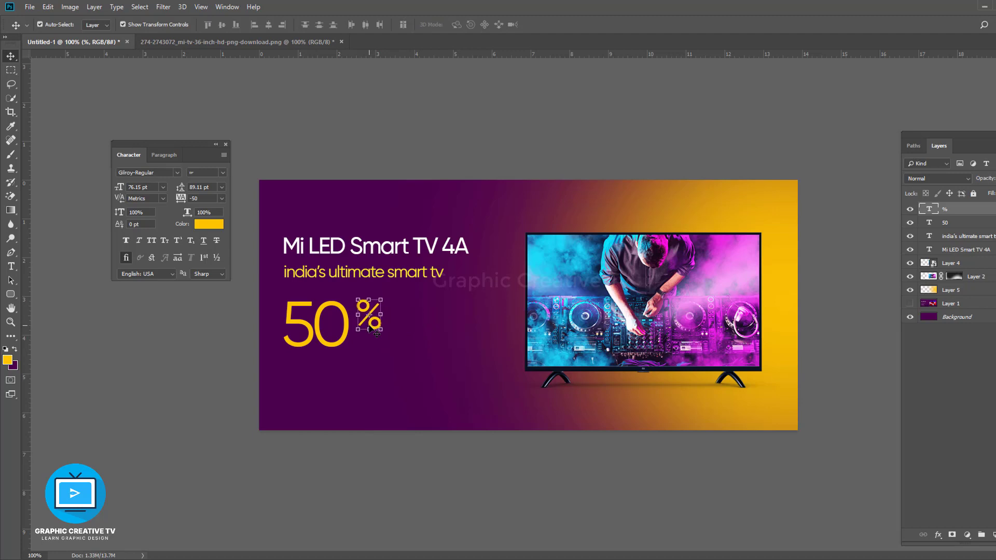
left_click(379, 345)
- Recolour the 50 and the percent sign to a pale cream
left_click(370, 315)
left_click(321, 327, "shift")
left_click(209, 224)
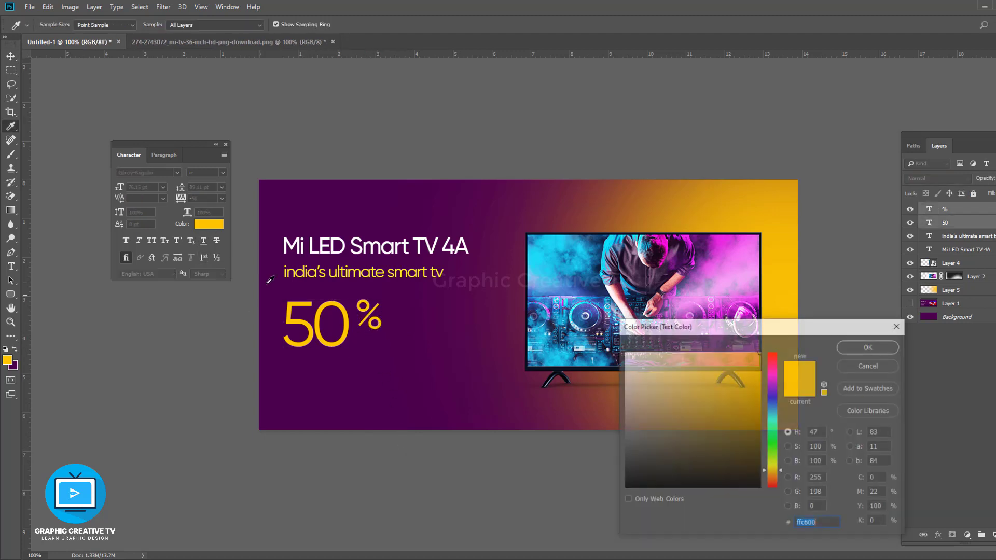
left_click(653, 357)
left_click(869, 347)
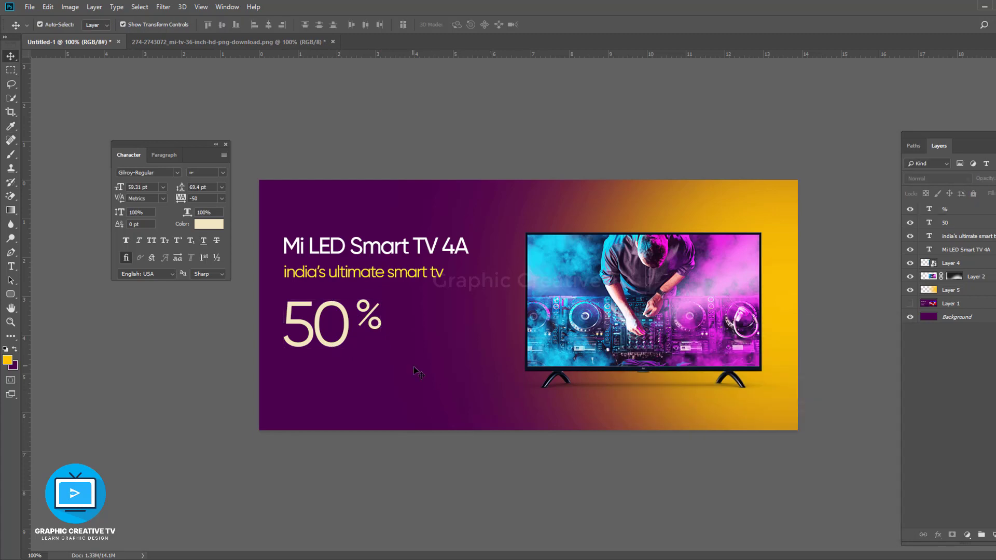
- Duplicate the percent sign below itself and change the copy's text to "OFF"
left_click(375, 326)
left_click(416, 461)
left_click_drag(375, 326, 378, 366, "alt")
left_click(11, 267)
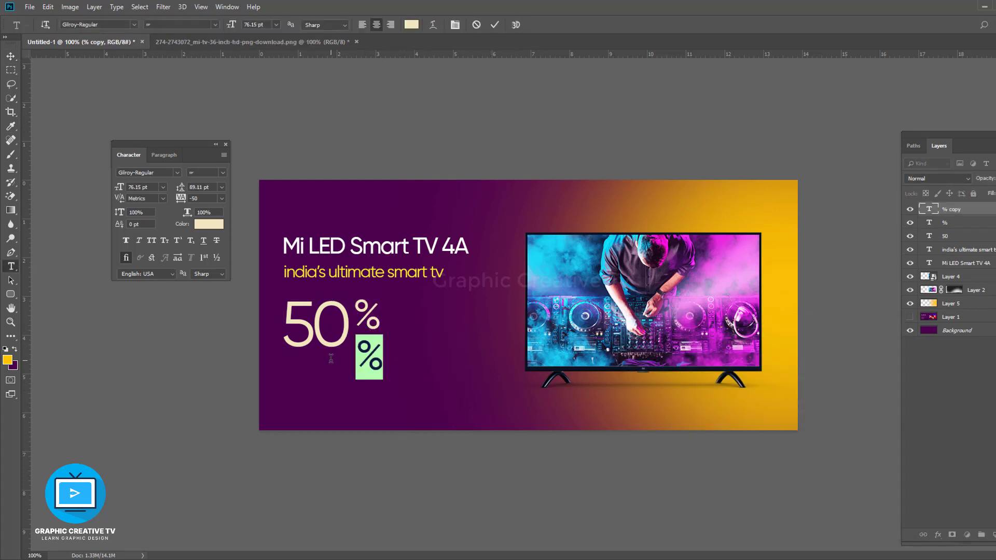
left_click(10, 56)
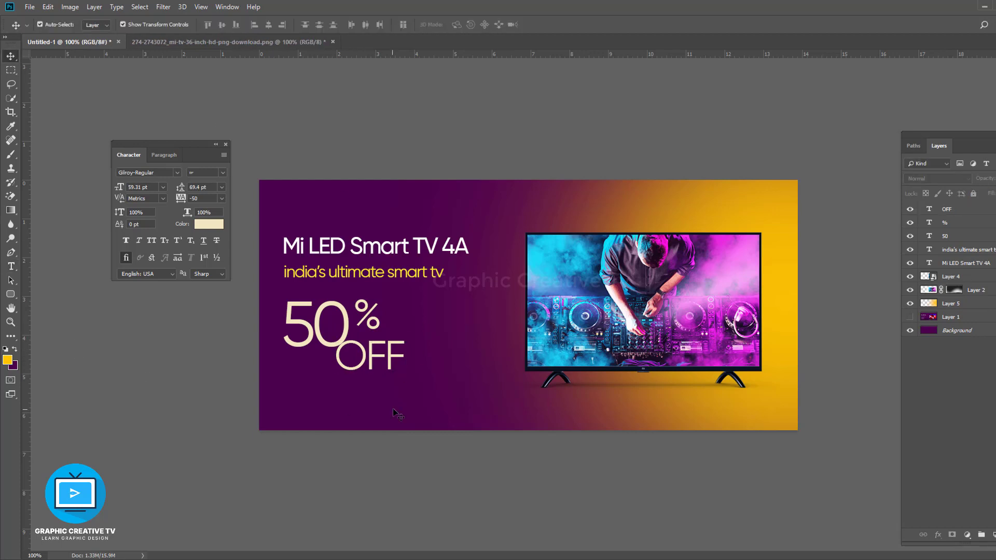
- Reposition the percent sign lower beside the 50 and delete the OFF text
left_click_drag(387, 364, 433, 331)
left_click_drag(365, 317, 404, 342)
key("Delete")
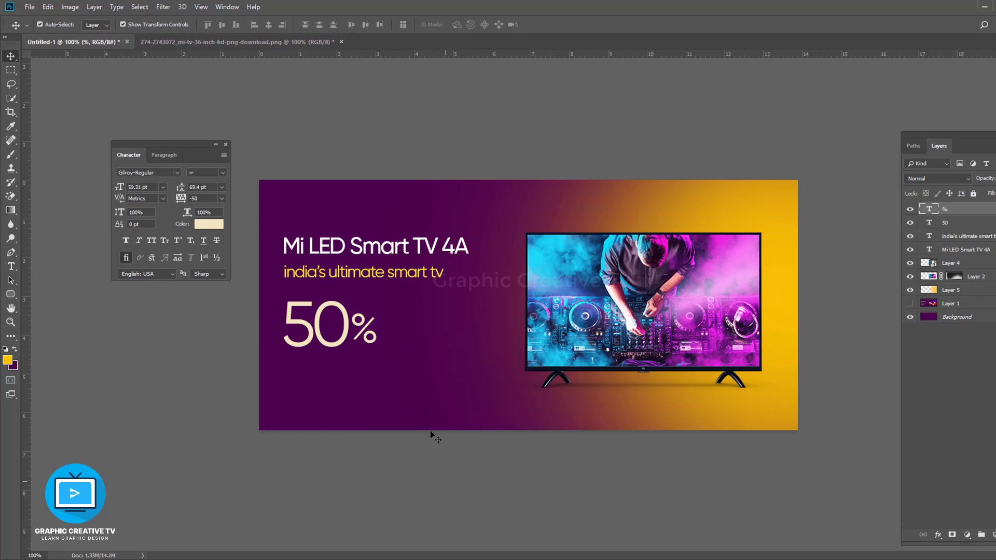
- Slightly resize the 50 and the percent sign together
left_click(373, 335)
left_click(336, 340, "shift")
key("ctrl+t")
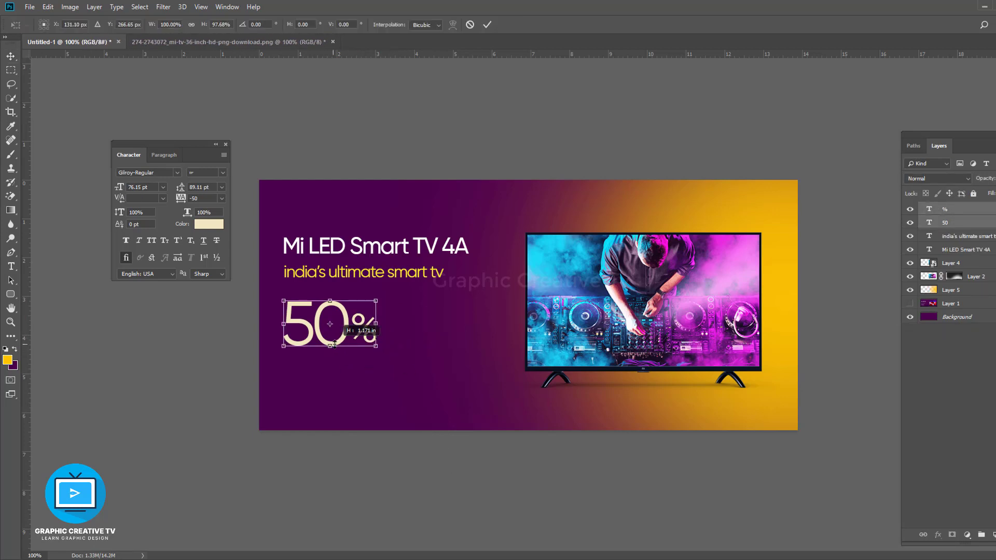
left_click_drag(341, 345, 344, 346)
key("Return")
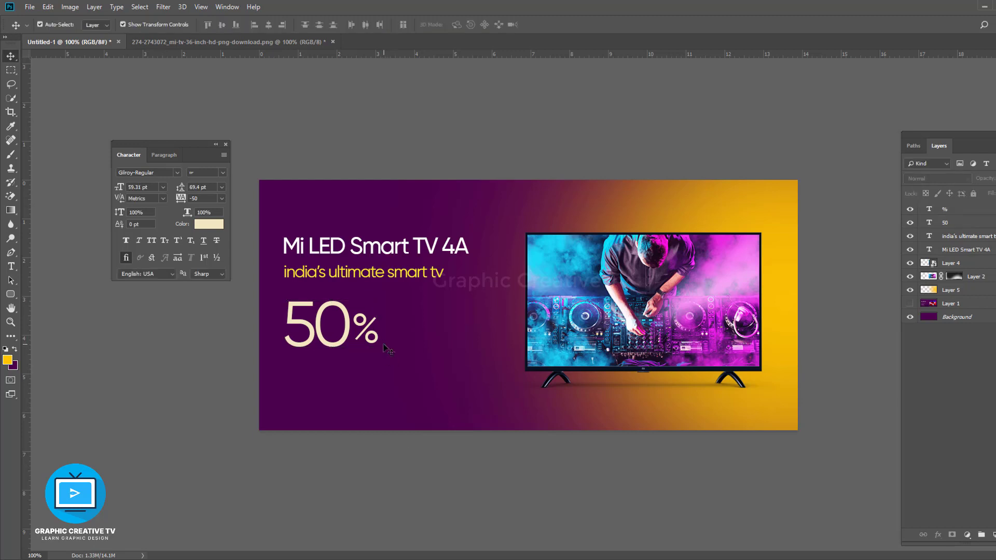
- Enlarge the percent sign to 134.47% so it roughly matches the height of the 50
left_click(369, 332)
key("ctrl+t")
left_click_drag(377, 301, 389, 289)
key("Return")
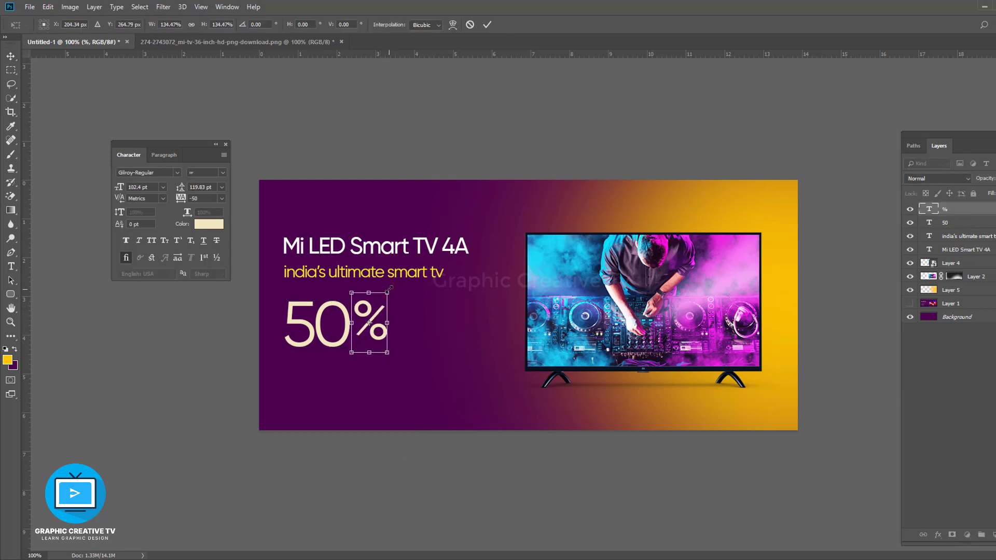
- Delete the separate percent sign and add "%" to the 50 text so it reads "50%"
key("Delete")
type("t")
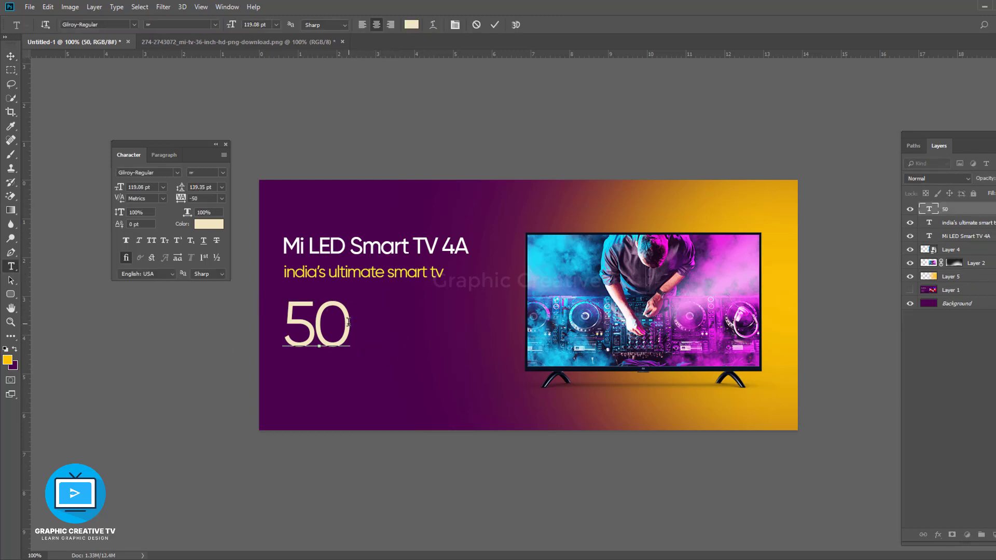
type("%")
left_click(10, 55)
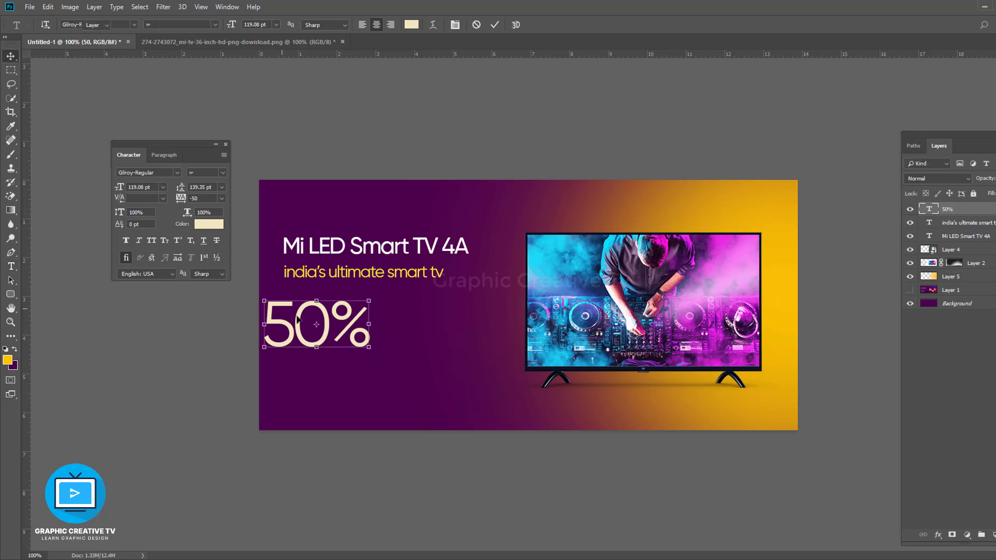
- Left-align the 50% text with the subtitle above it
left_click(365, 277, "shift")
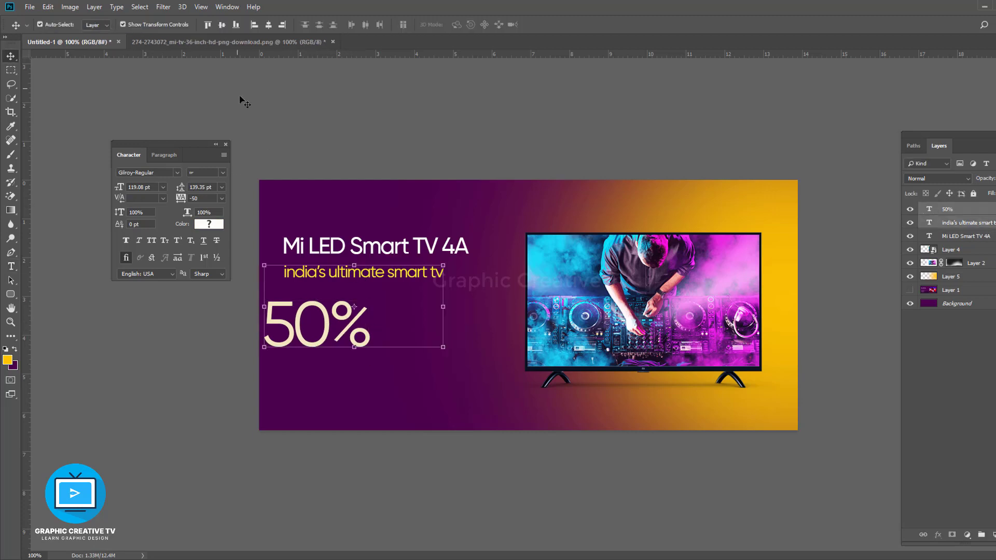
left_click(281, 25)
left_click(255, 25)
left_click(399, 475)
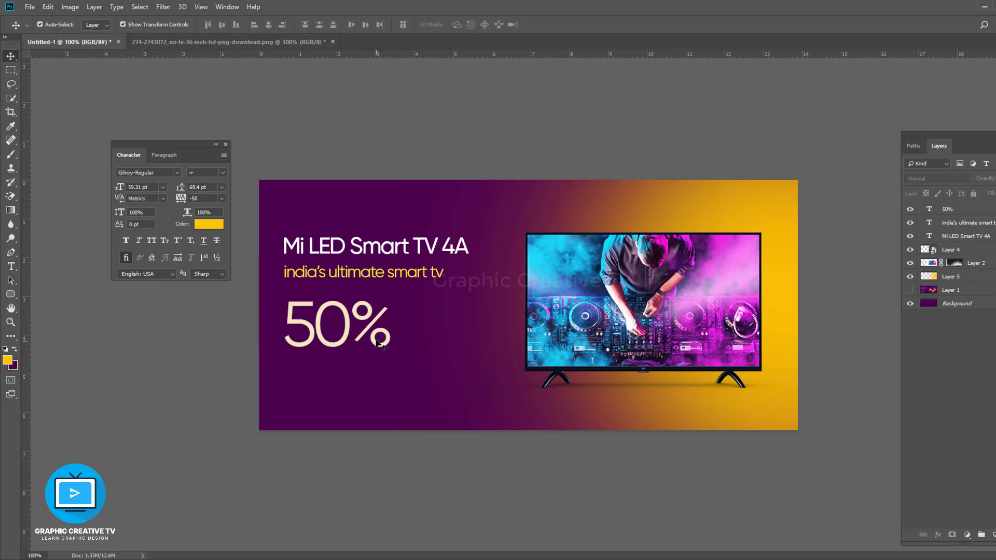
left_click(377, 341)
left_click(400, 440)
- Nudge the subtitle upward, closer to the "Mi LED Smart TV 4A" headline
left_click(345, 329)
left_click(367, 274)
key("Up")
key("Up")
key("Up")
key("Up")
key("Up")
key("Up")
key("Up")
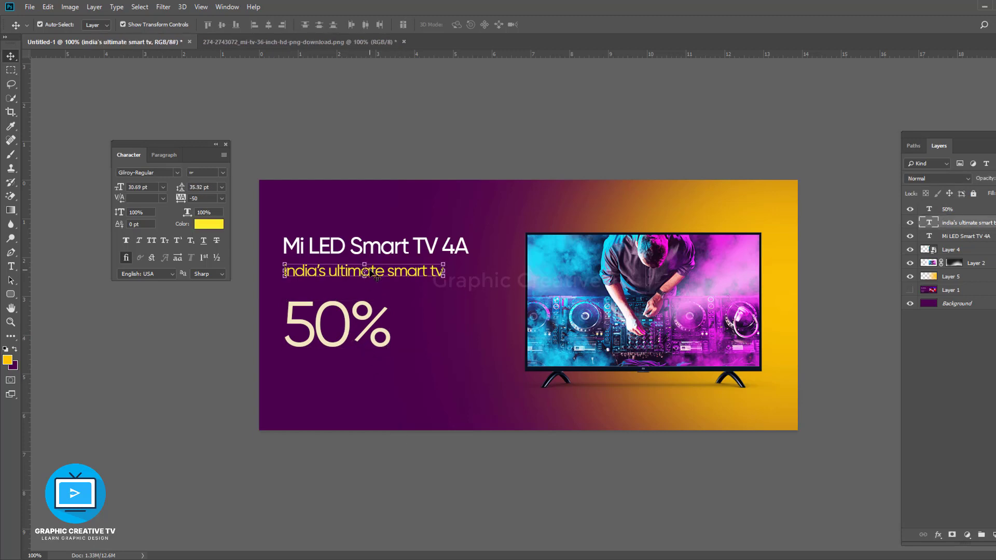
left_click(378, 450)
left_click(349, 346)
left_click(378, 465)
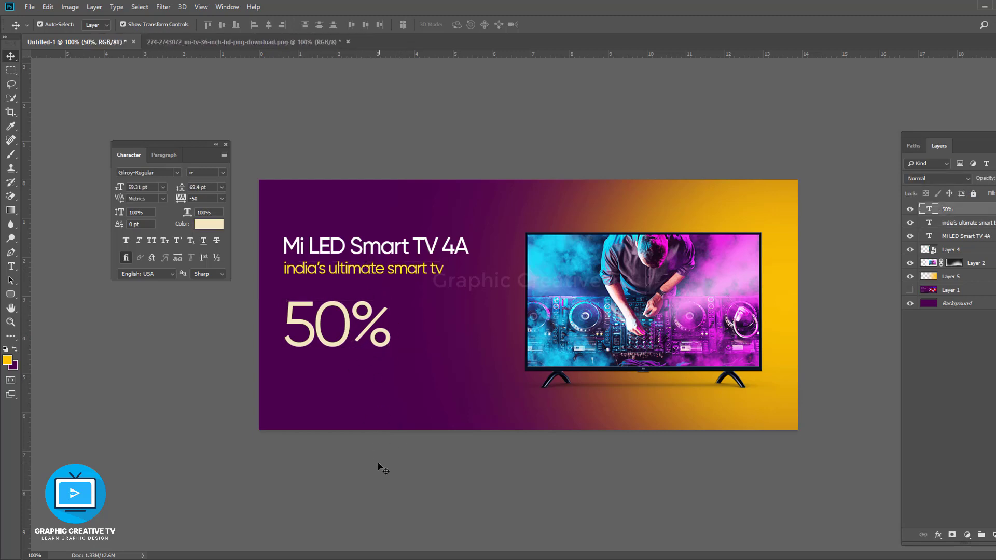
- Draw a rectangle about 140 by 32 px below the 50% text
right_click(13, 295)
left_click(42, 294)
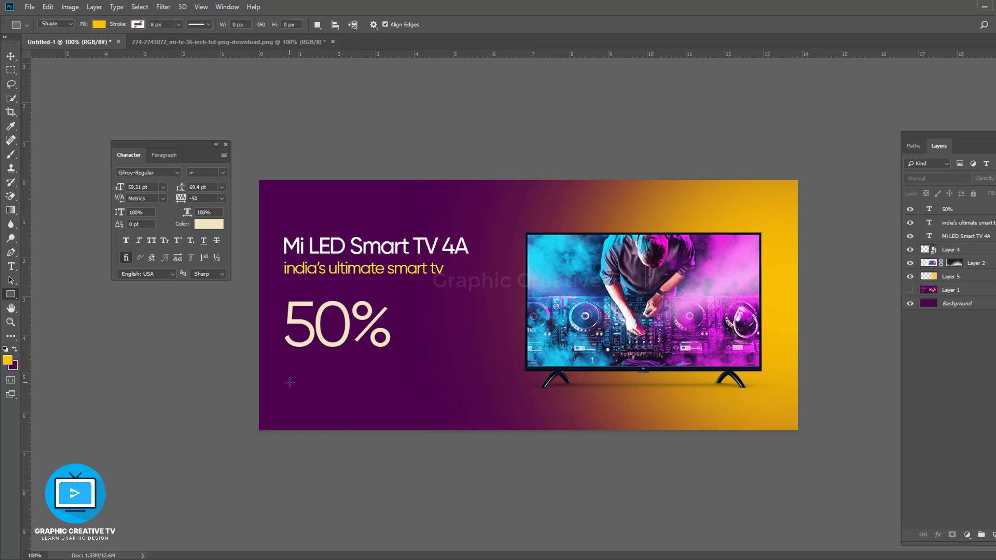
left_click_drag(288, 382, 365, 398)
key("v")
- Remove the rectangle's fill and give it a white outline 2 px thick
left_click(145, 224)
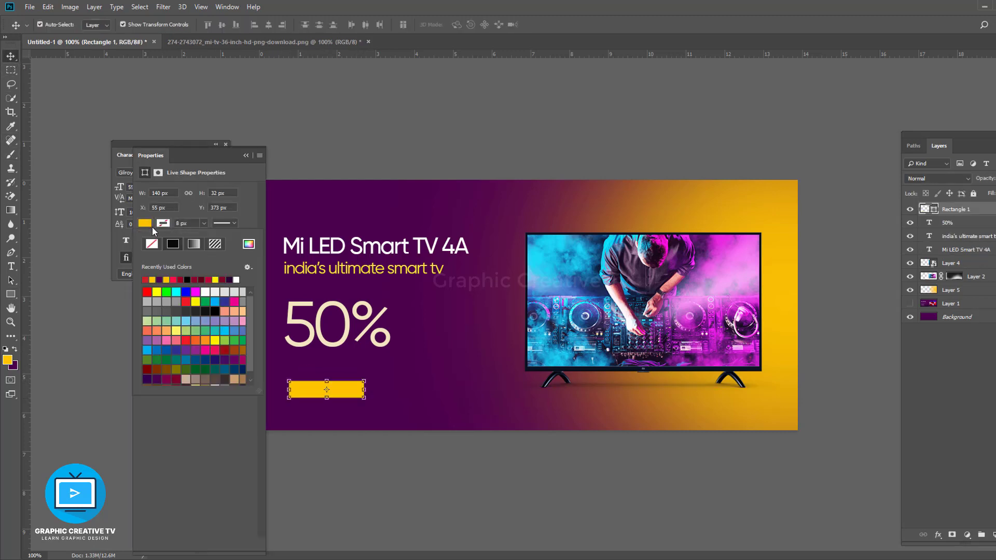
left_click(153, 245)
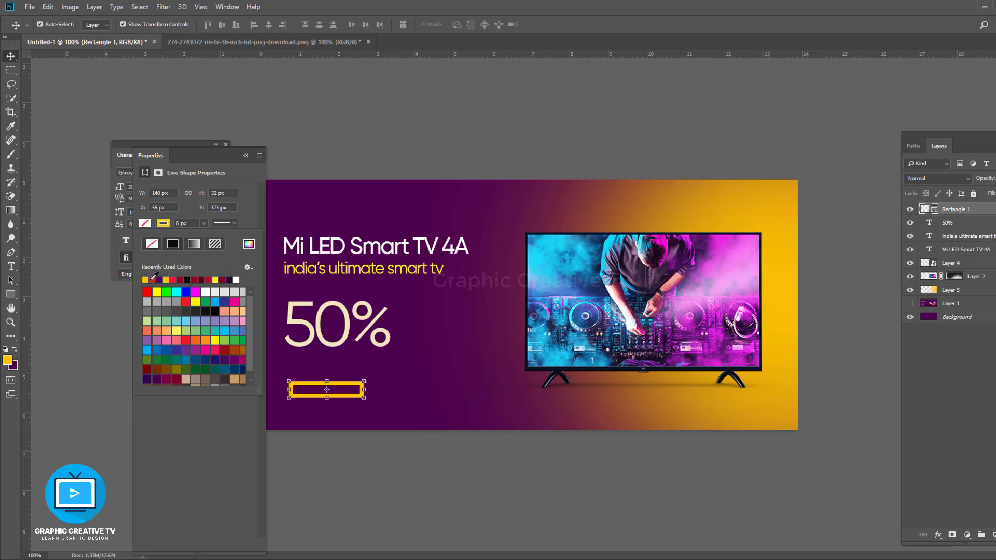
left_click(162, 229)
left_click(164, 224)
left_click(212, 293)
left_click(187, 224)
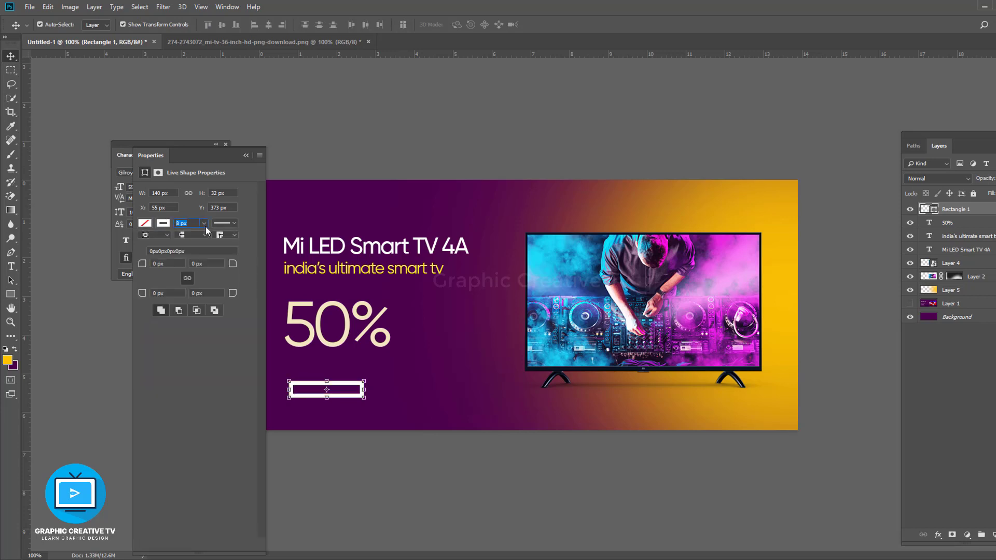
type("2")
key("Return")
left_click(33, 87)
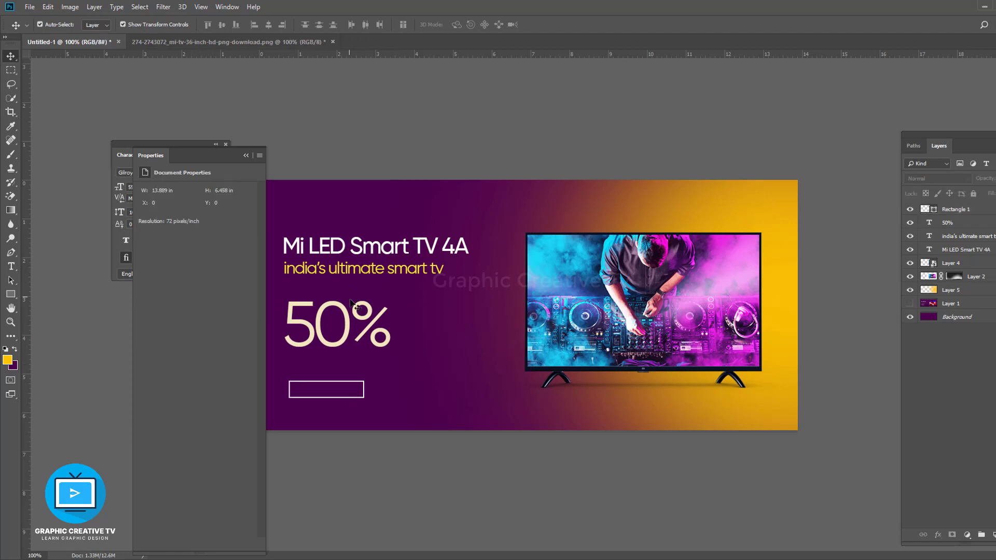
left_click(241, 155)
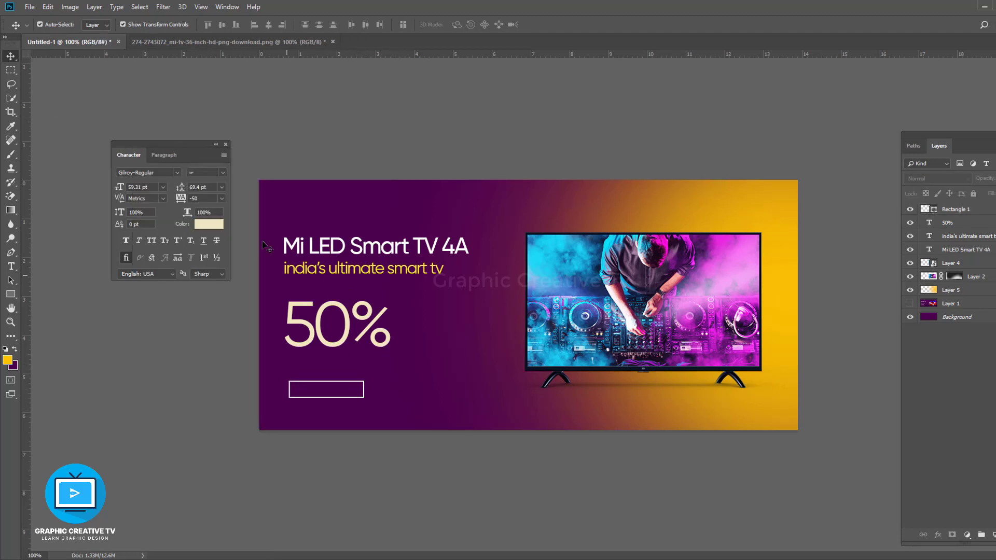
- Nudge the 50% text upward, closer to the subtitle
left_click(348, 331)
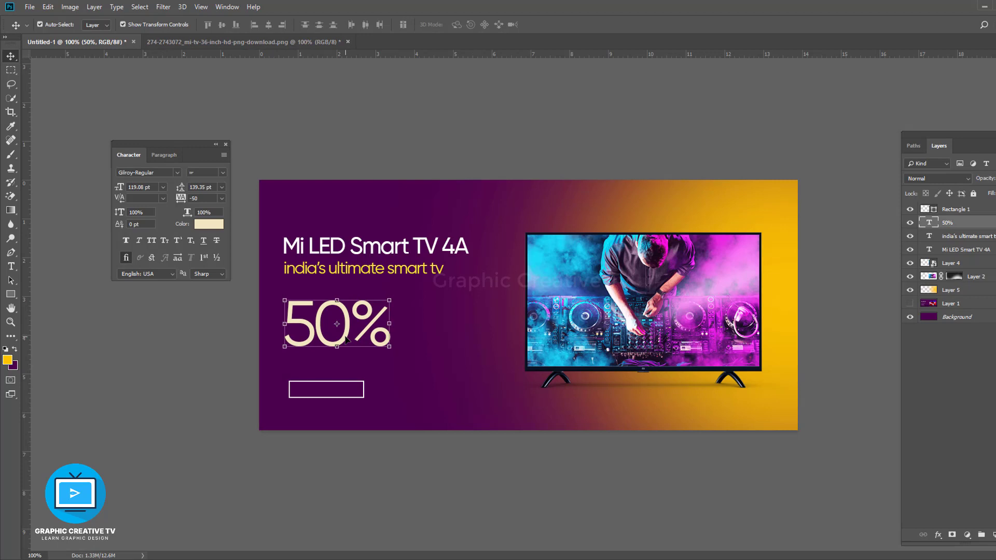
key("Up")
key("Up")
key("Up")
key("Up")
key("Up")
key("Up")
key("Up")
key("Up")
key("Up")
key("Up")
key("Up")
key("Up")
key("Up")
key("Up")
key("Up")
key("Up")
key("Up")
key("Up")
key("Up")
key("Up")
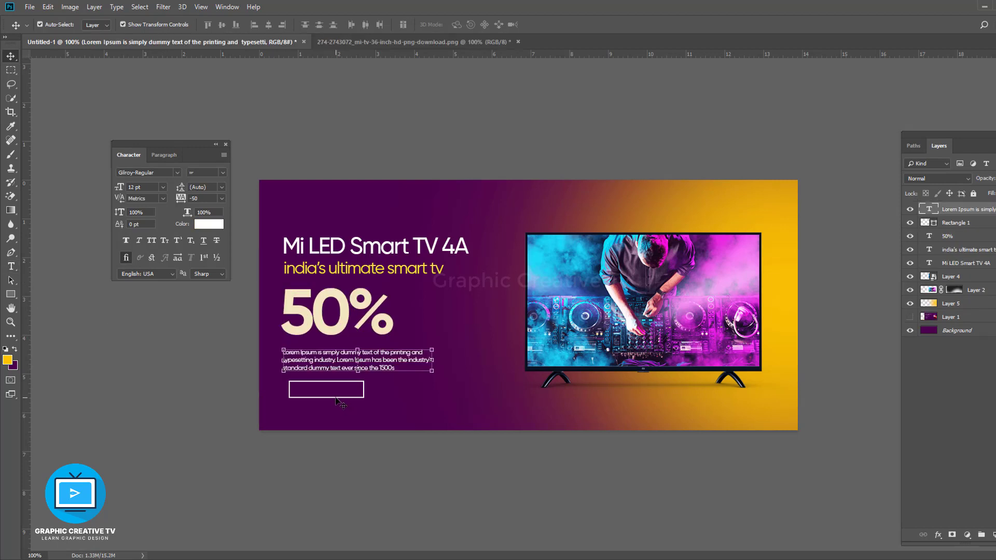
- Left-align the outlined rectangle with the Lorem Ipsum paragraph and nudge the paragraph slightly upward
left_click(337, 398, "shift")
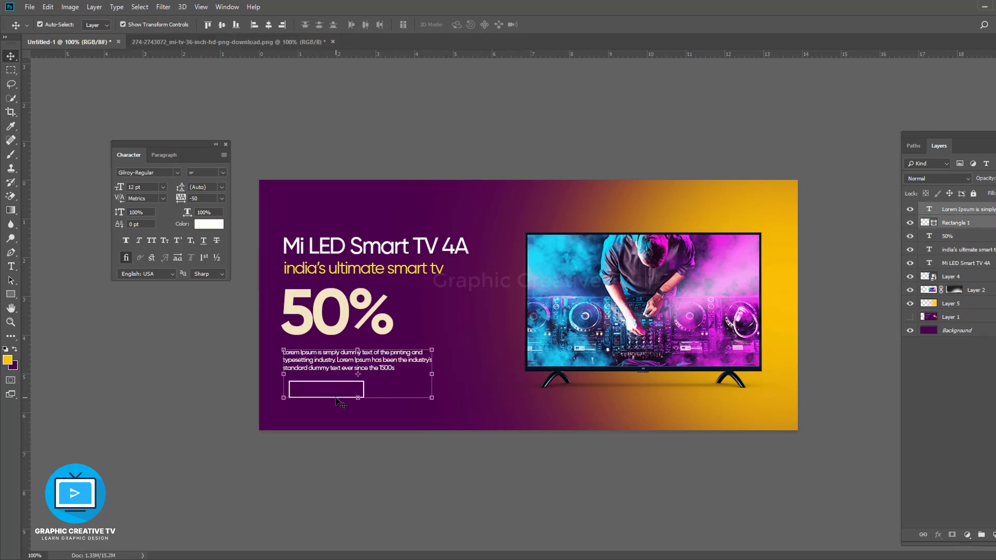
left_click(208, 25)
left_click(415, 435)
left_click(344, 360)
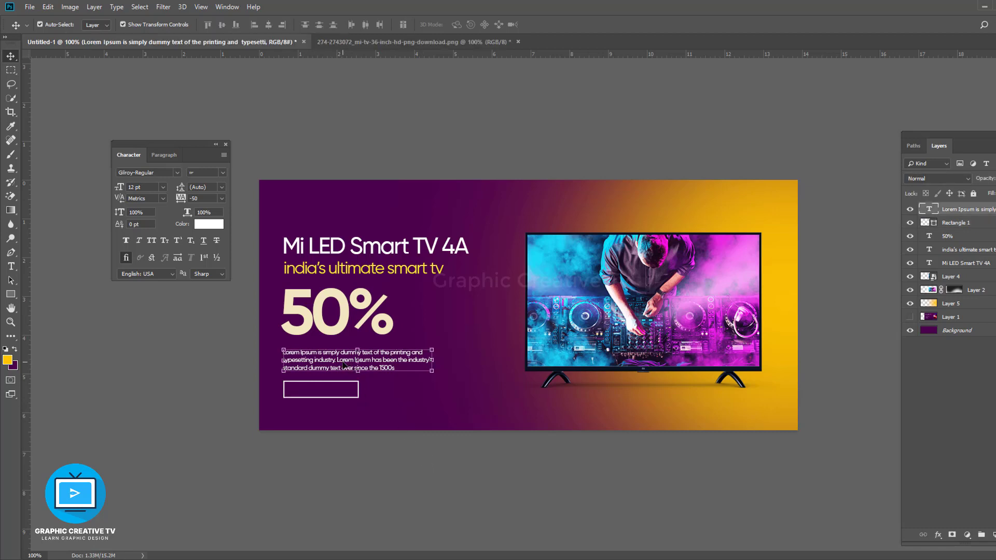
key("Up")
key("Up")
- Move the headline, subtitle, 50%, paragraph and outlined rectangle together to the right and slightly up
left_click(349, 324, "shift")
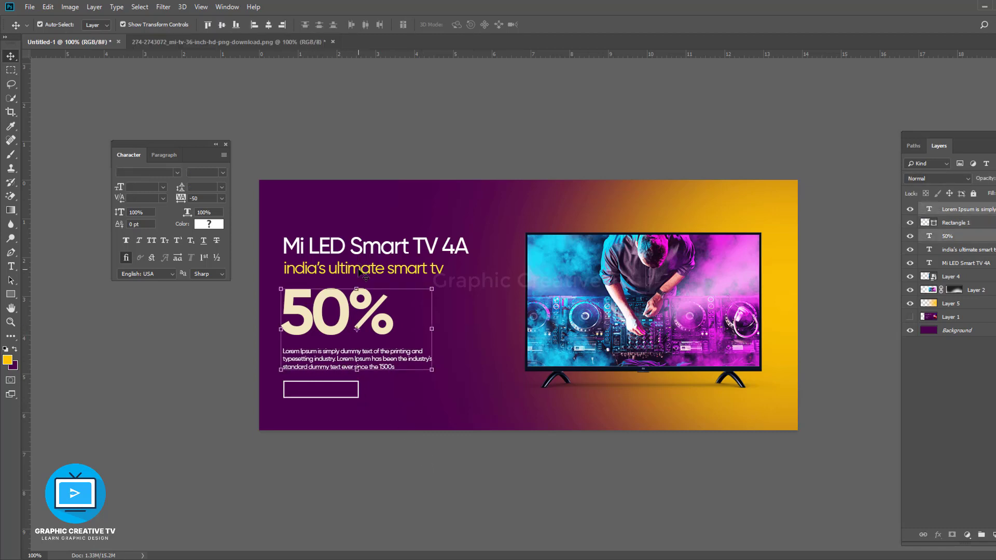
left_click(363, 274, "shift")
left_click(379, 248, "shift")
left_click(359, 396, "shift")
key("shift+Right")
key("shift+Right")
key("shift+Right")
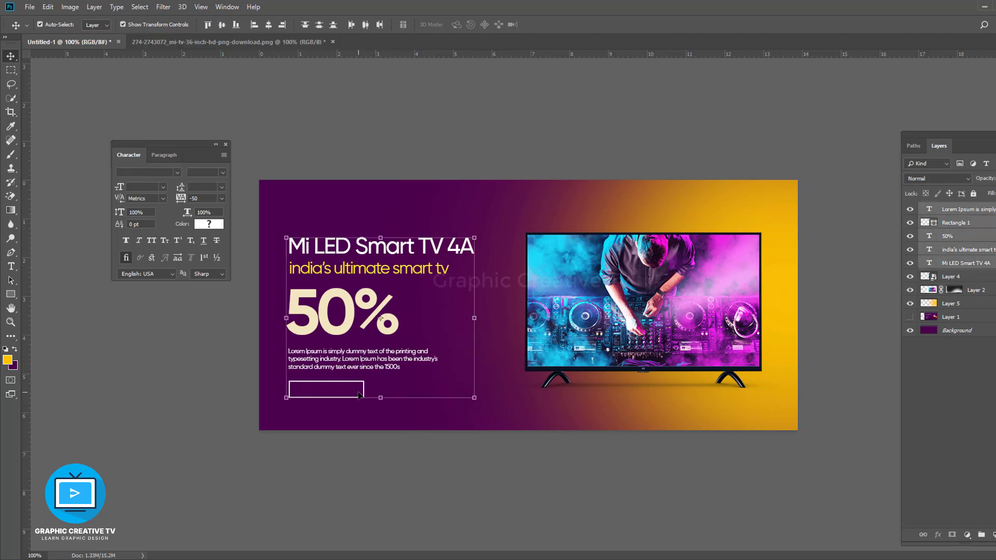
key("Up")
key("Up")
key("Up")
key("Up")
key("Up")
key("Up")
key("Up")
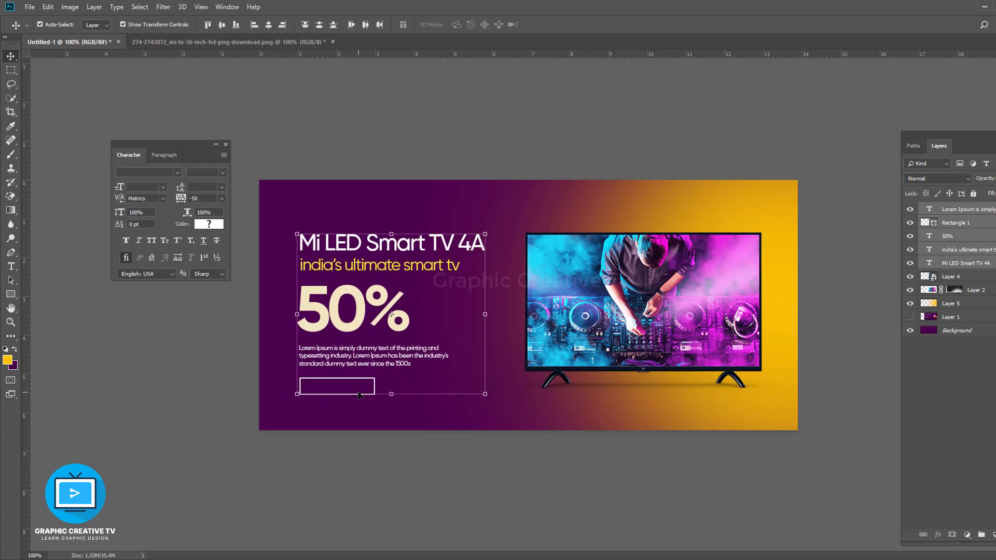
left_click(409, 499)
- Change the font of the 50% text to Gilroy-Medium
left_click(367, 355)
left_click(349, 305)
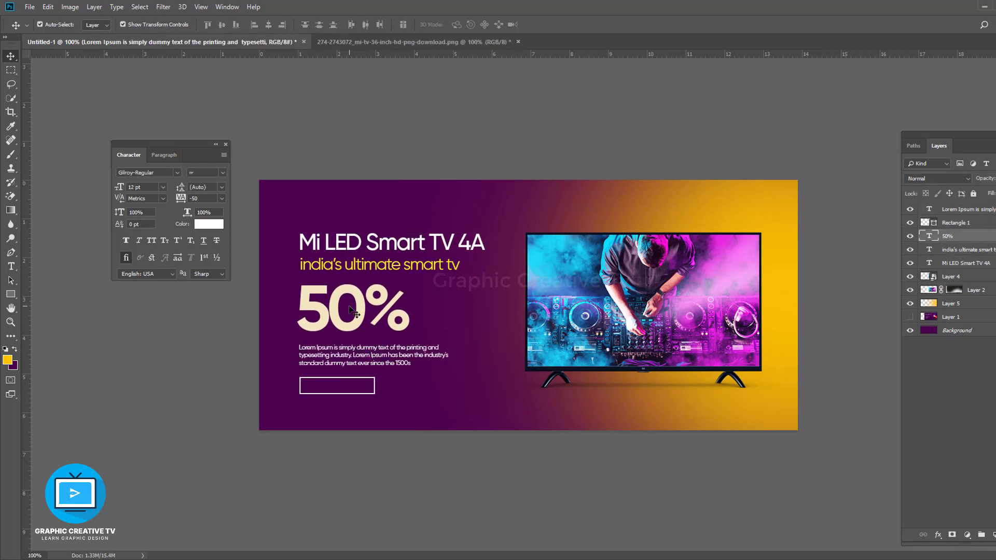
left_click(156, 172)
left_click(169, 217)
left_click(360, 425)
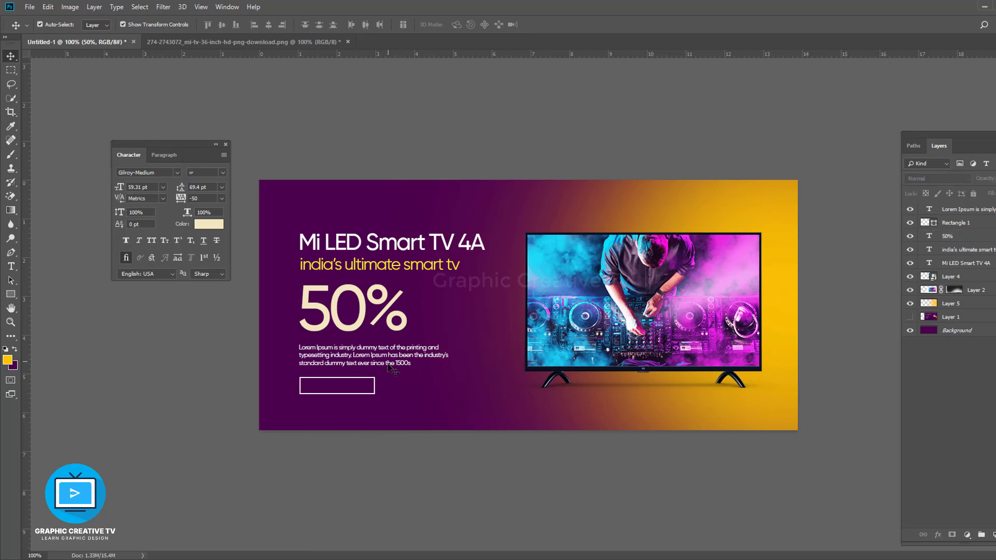
- Make the outlined rectangle slightly taller, about 35 px high
left_click(398, 355)
left_click(468, 457)
left_click(369, 393)
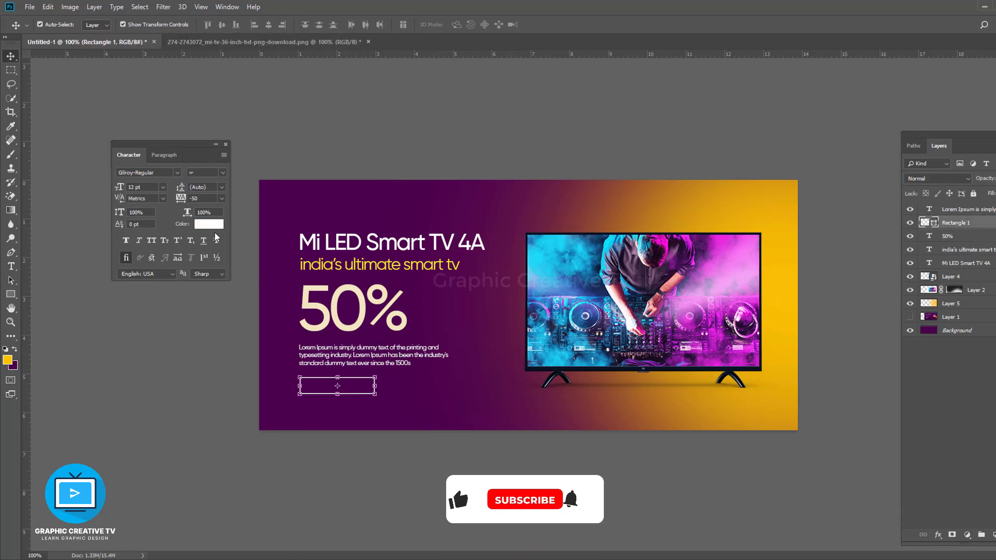
left_click(402, 467)
- Add the text "Shop Now" in the empty purple area beside the outlined rectangle
key("t")
left_click(447, 405)
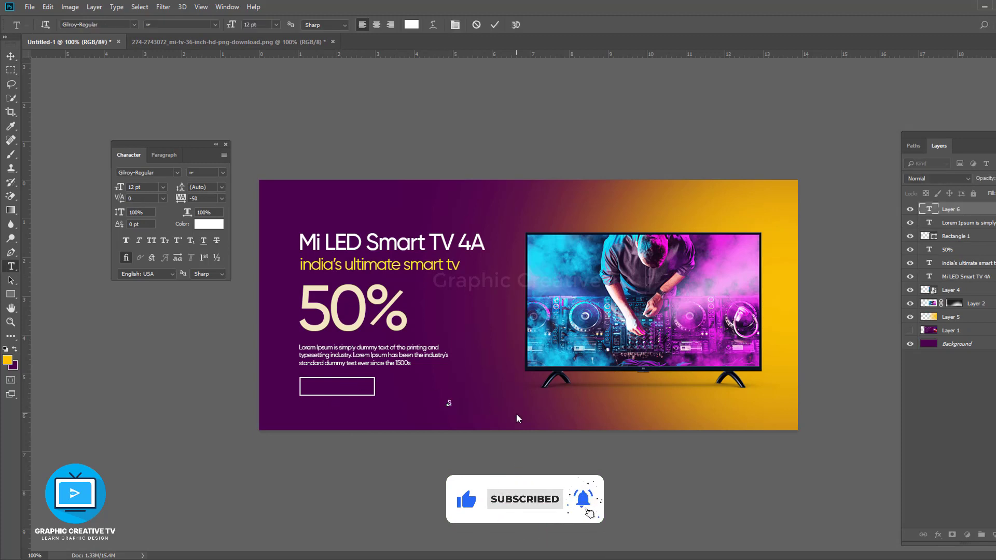
type("Shop Now")
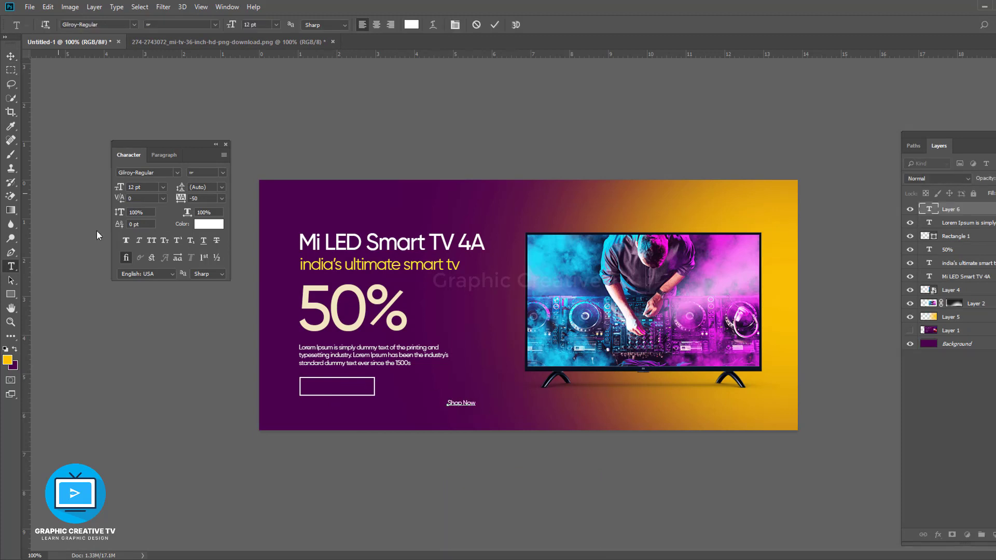
left_click(10, 57)
left_click(475, 417)
- Enlarge the Shop Now text to 213.63% and place it inside the outlined rectangle
left_click(468, 404)
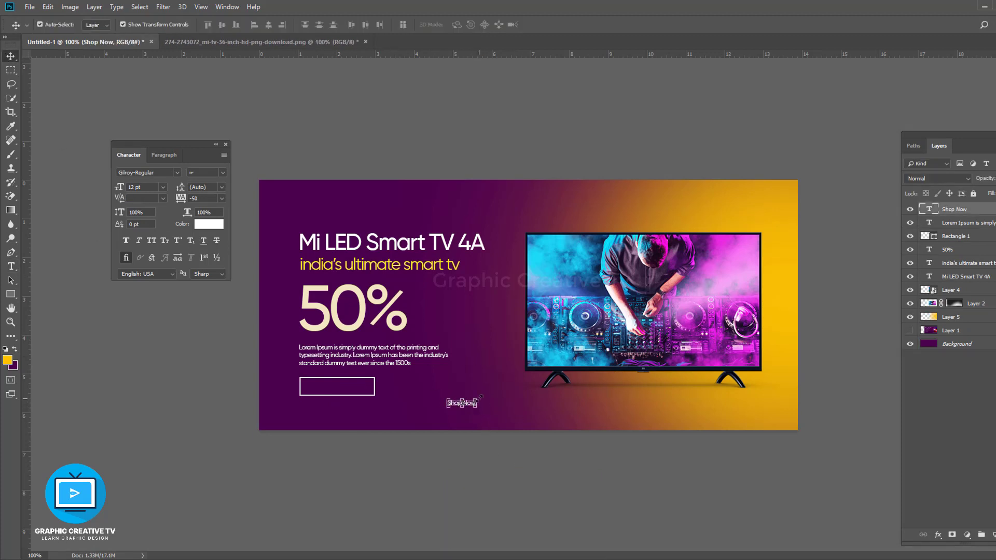
left_click_drag(475, 400, 352, 387)
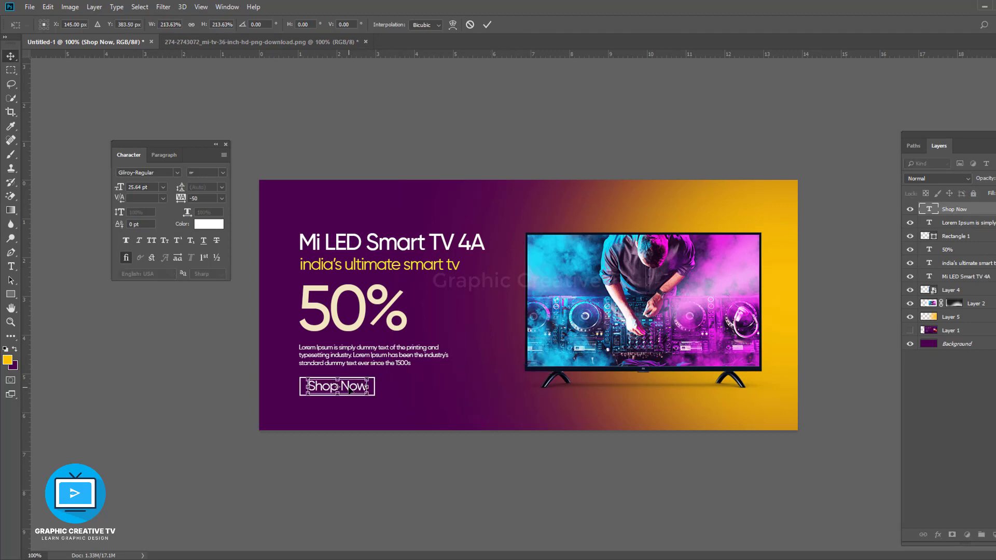
key("Return")
- Reduce the outline thickness of the rectangle around Shop Now to 1 px
left_click(311, 395)
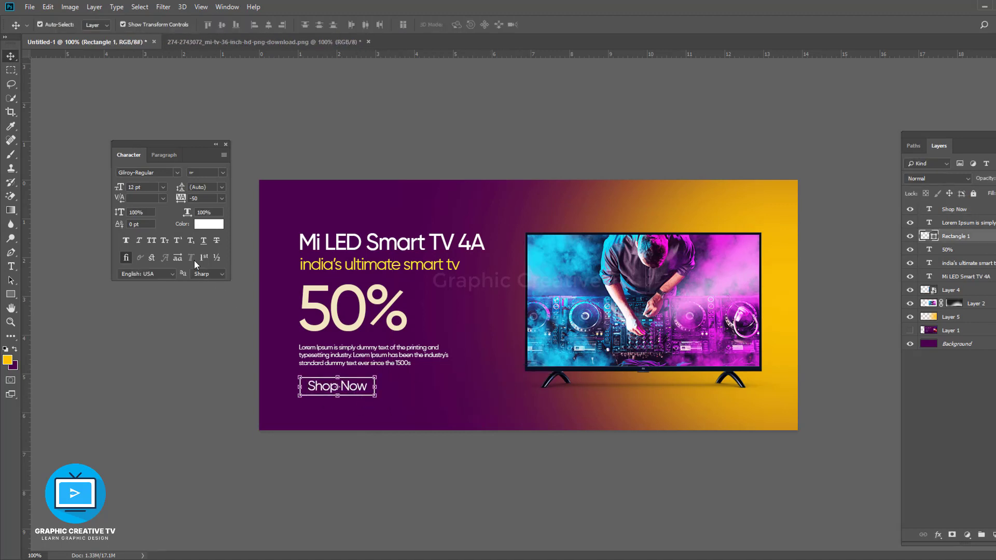
left_click(11, 294)
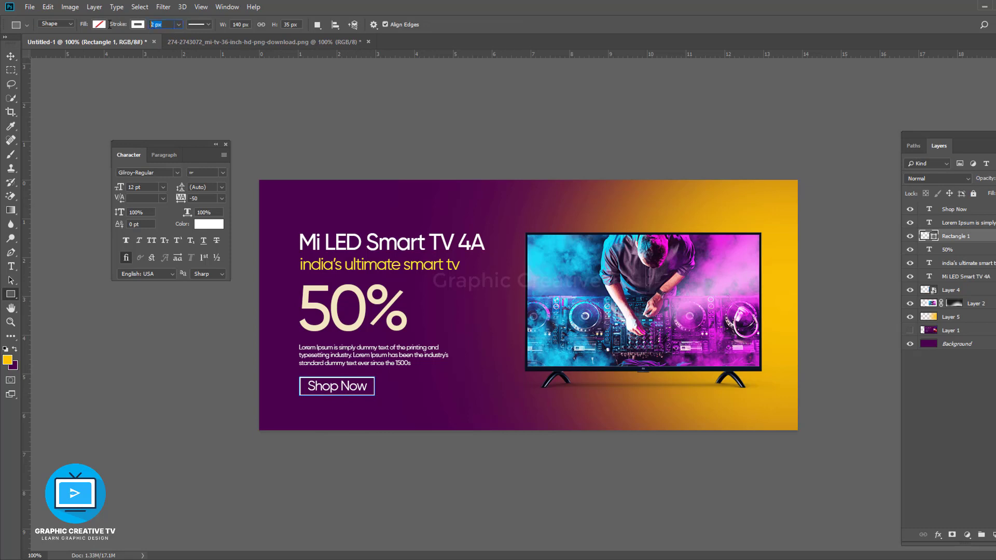
type("1")
key("Return")
left_click(11, 55)
left_click(398, 452)
left_click(354, 388)
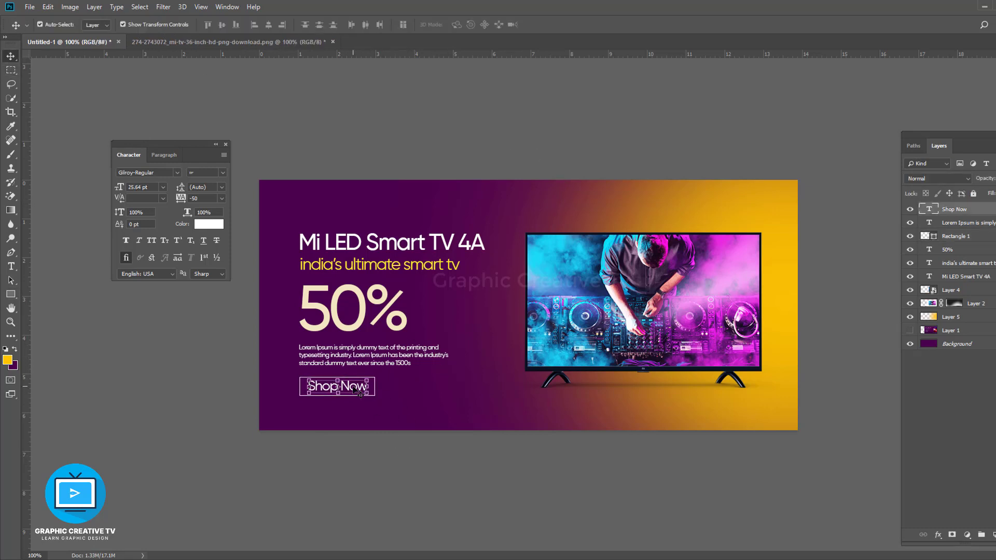
left_click(408, 466)
- Apply a Multiply drop shadow to the 50% text with 31% opacity, -172° angle, 8 px distance, 8% spread and 2 px size
left_click(364, 313)
left_click(938, 535)
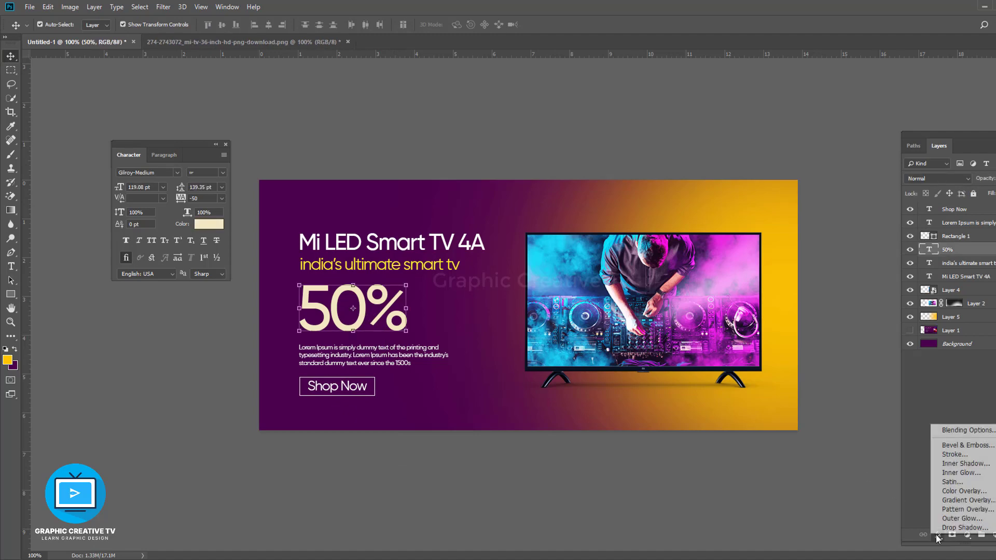
left_click(934, 520)
left_click_drag(265, 115, 742, 83)
mouse_move(695, 136)
left_mouse_down()
mouse_move(685, 136)
mouse_move(696, 136)
left_mouse_up()
left_click_drag(675, 169, 678, 172)
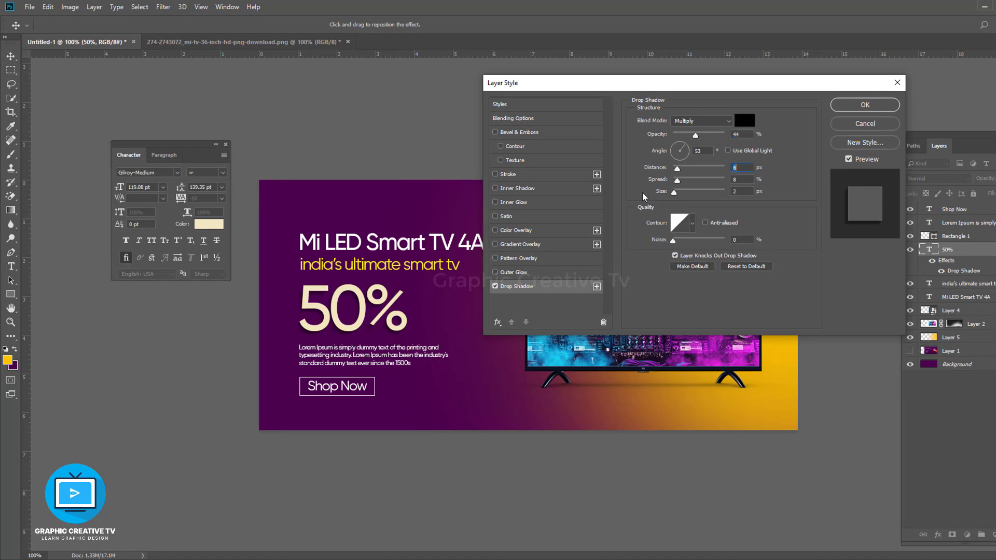
left_click_drag(696, 135, 690, 136)
left_click_drag(678, 170, 676, 169)
left_click_drag(690, 136, 686, 137)
left_click_drag(366, 307, 374, 309)
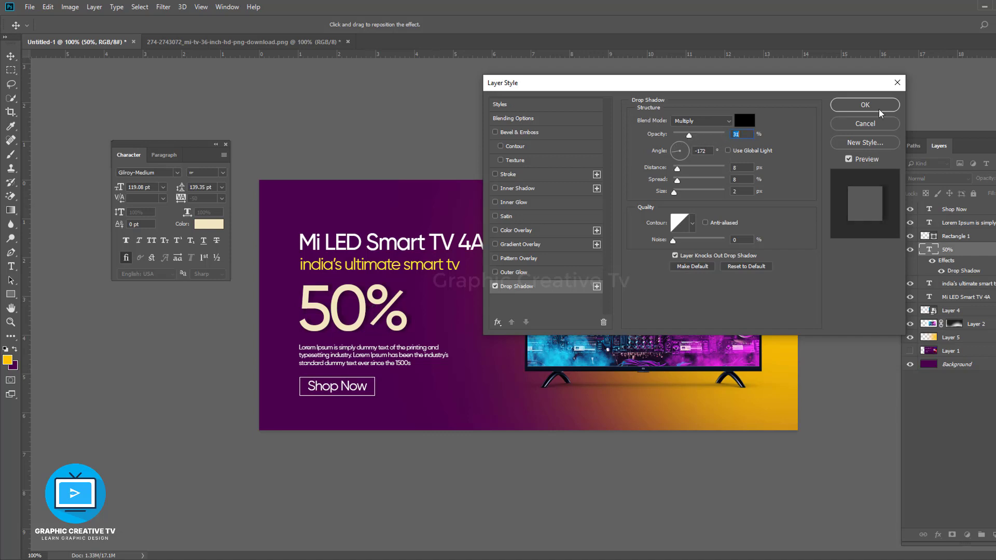
left_click(879, 110)
left_click(557, 450)
left_click(390, 265)
left_click(392, 243, "shift")
left_click(433, 445)
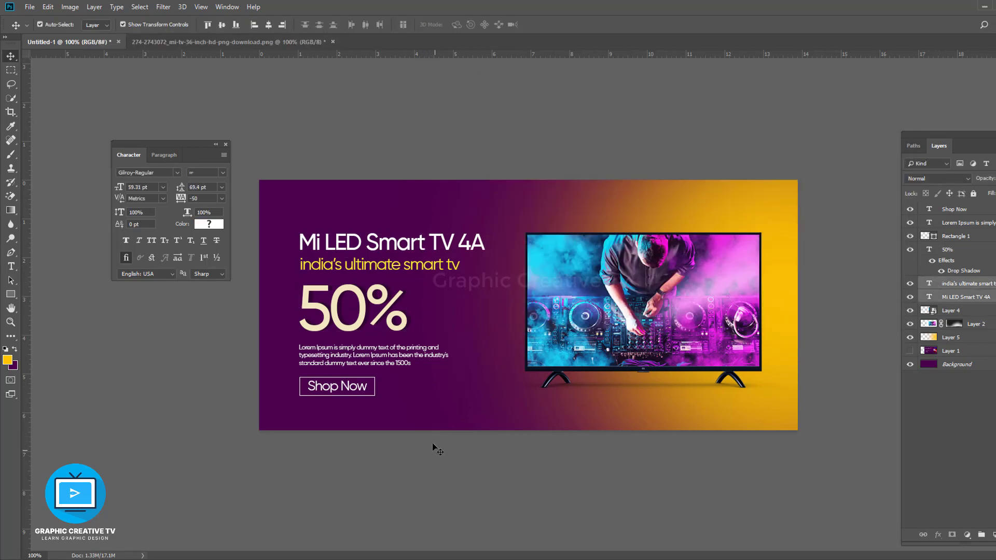
left_click(358, 326)
left_click(408, 366)
left_click(360, 393)
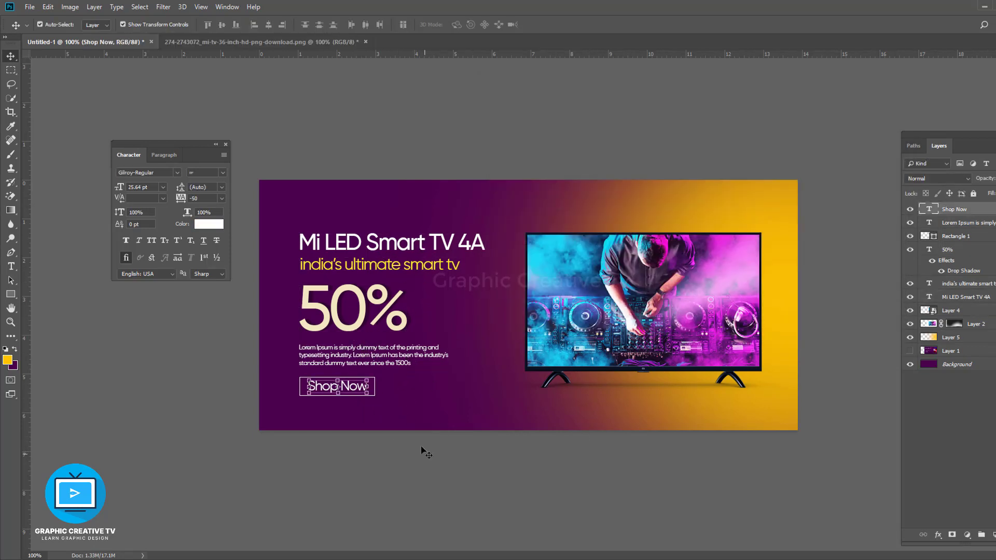
left_click(426, 452)
- Set the description paragraph's line spacing to 16 pt and its font size to 14 pt
left_click(404, 360)
left_click(222, 187)
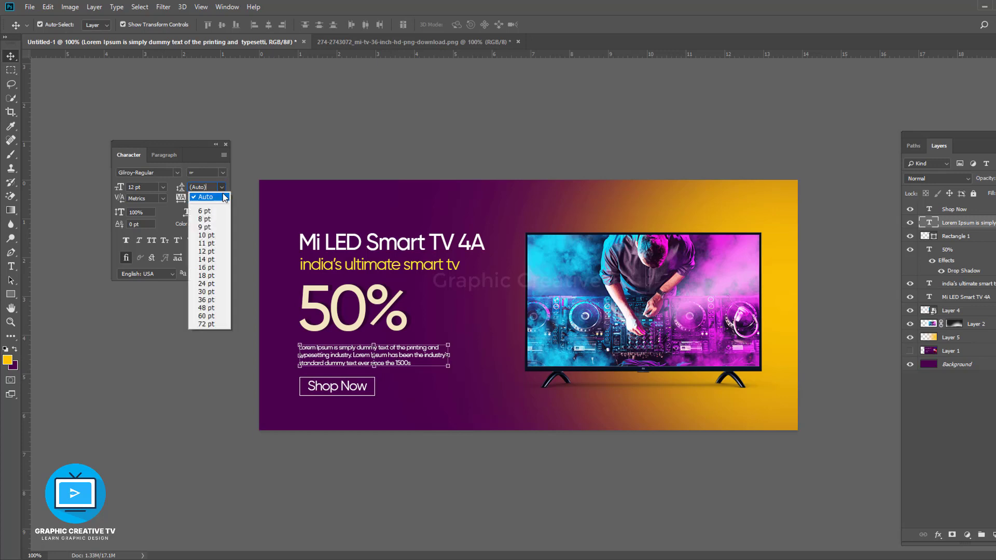
left_click(213, 263)
key("Up")
key("Up")
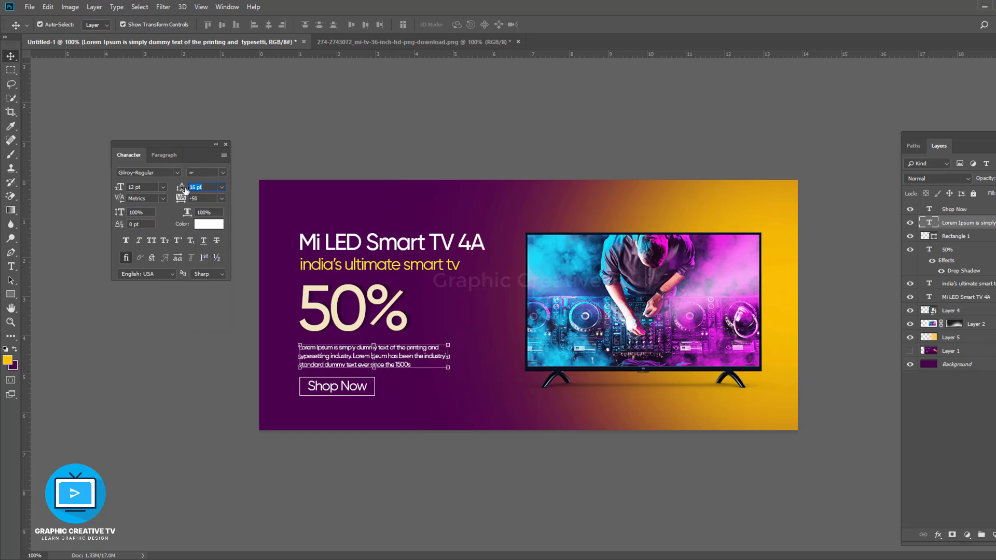
left_click(150, 186)
key("Return")
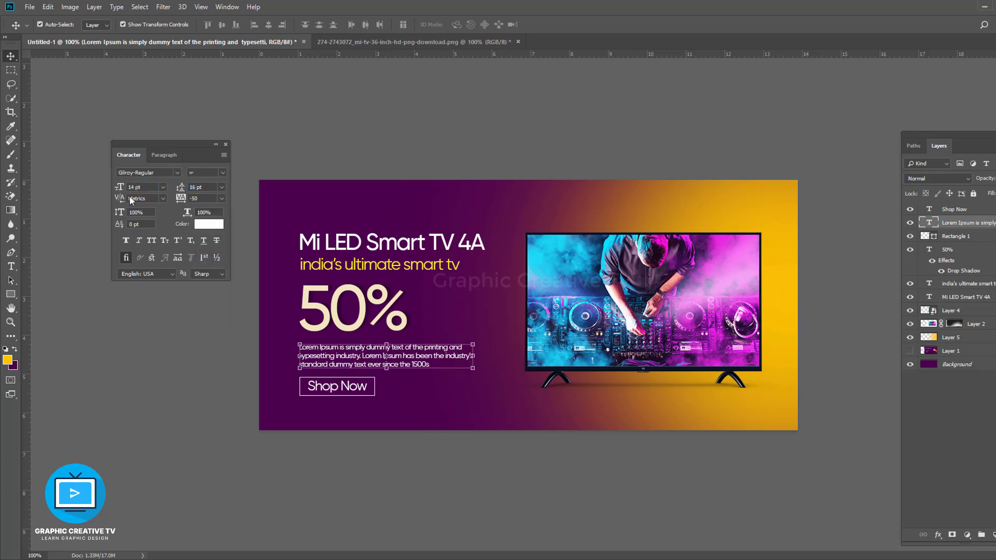
left_click(358, 321)
left_click(642, 469)
left_click(421, 242)
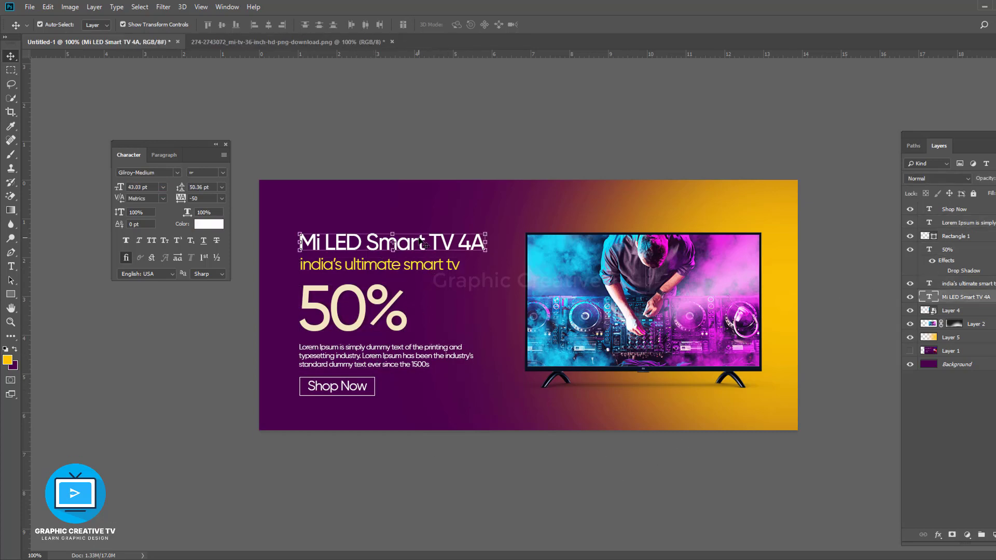
left_click(612, 471)
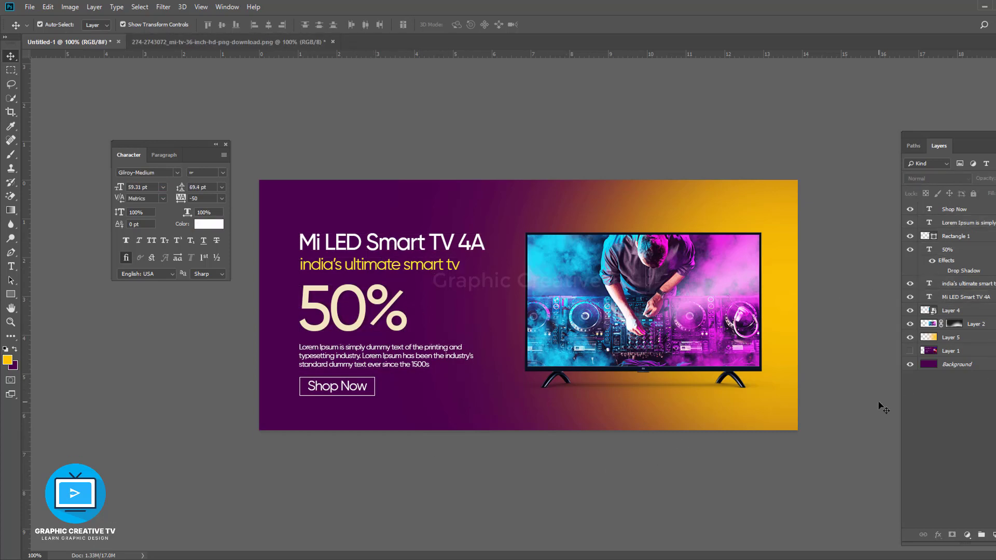
- Scale the 50% text down to 92.49%, keeping its lower left corner in place
left_click(391, 326)
key("ctrl+t")
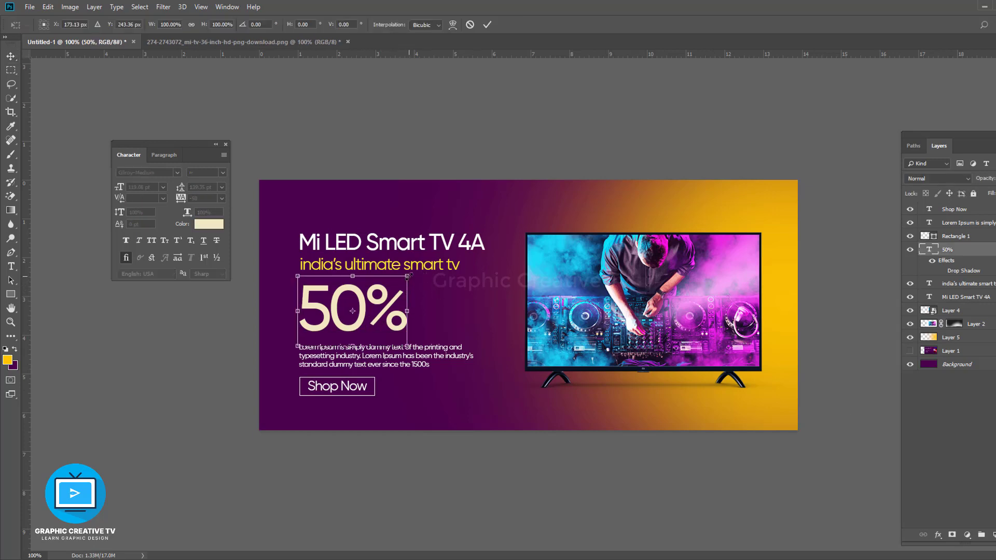
left_click_drag(407, 276, 400, 282)
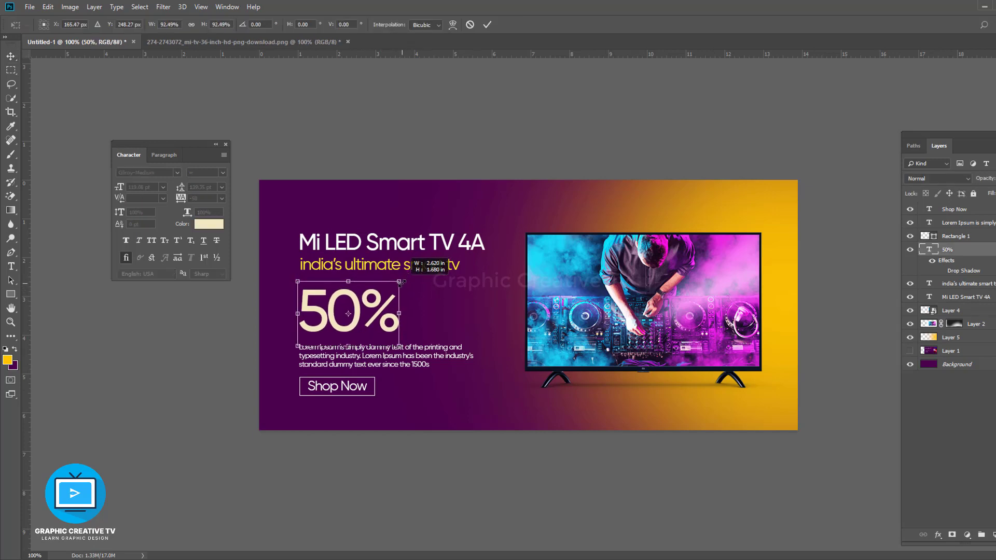
key("Return")
left_click(494, 464)
left_click(354, 317)
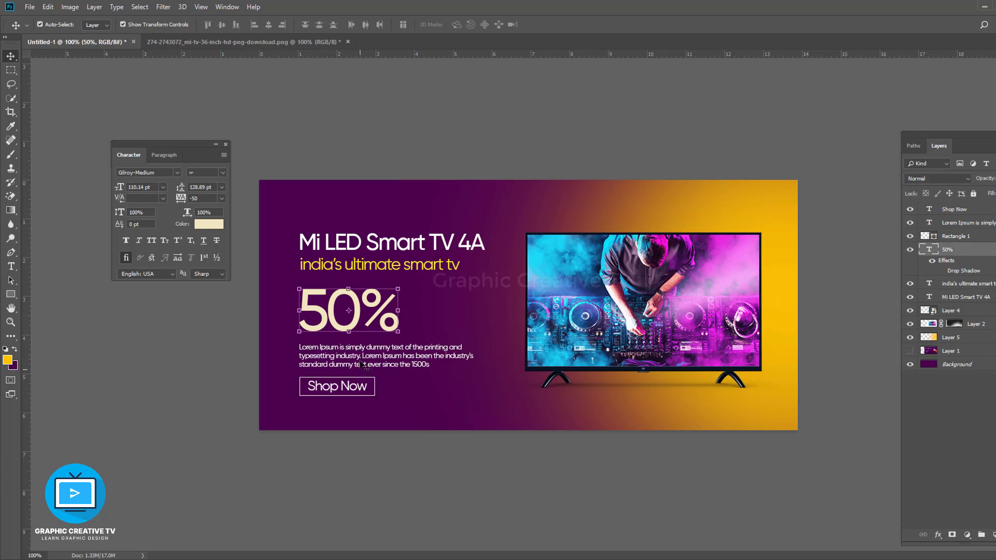
left_click(336, 387)
left_click(384, 357)
left_click(504, 440)
left_click(11, 267)
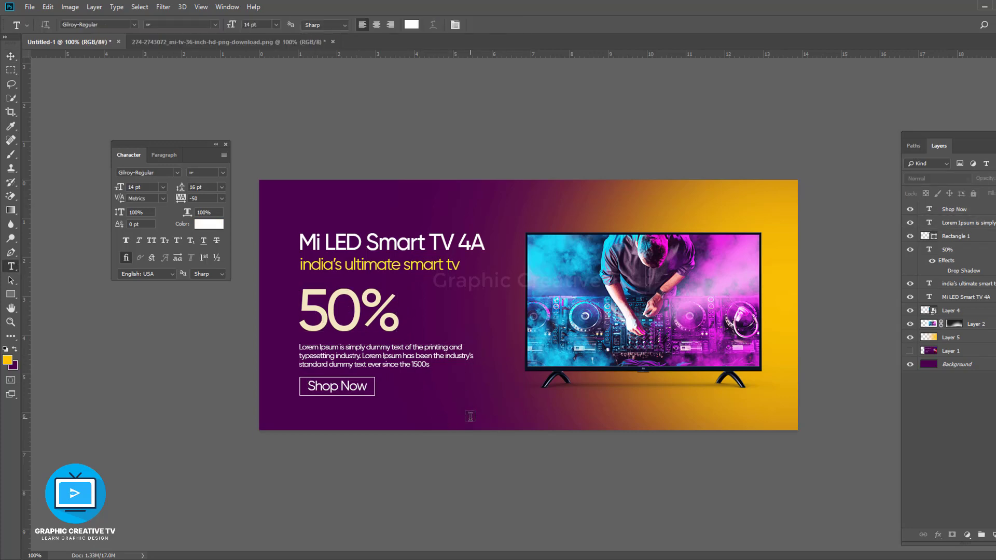
left_click(470, 417)
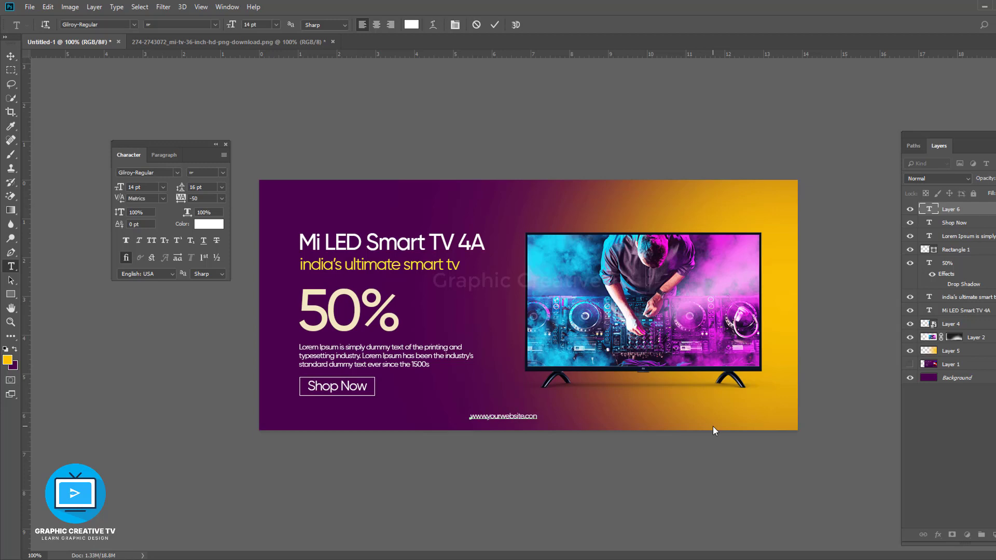
left_click(10, 56)
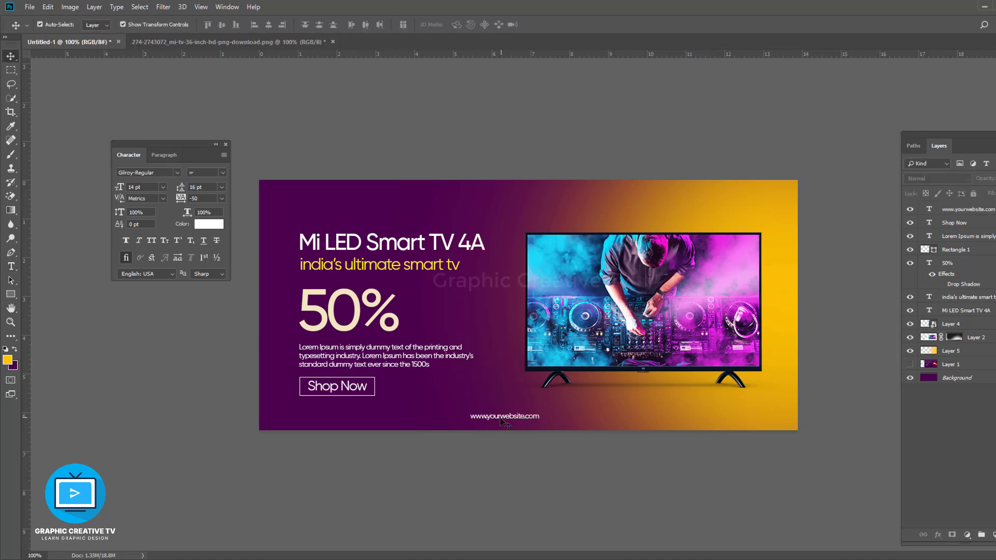
left_click_drag(534, 419, 353, 414)
left_click(342, 453)
- Add an asterisk after the 50% text
left_click(352, 313)
left_click(11, 267)
left_click(400, 315)
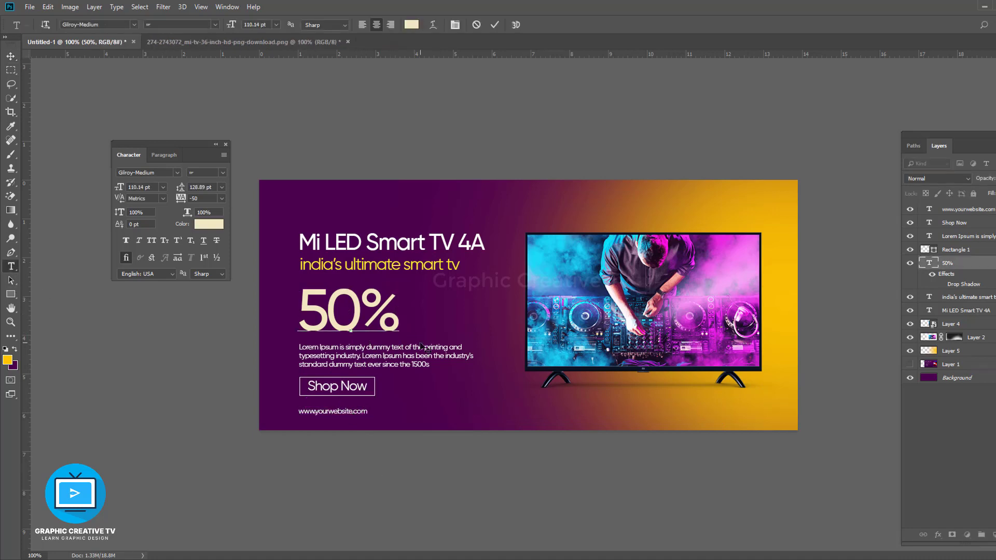
type("*")
left_click(11, 56)
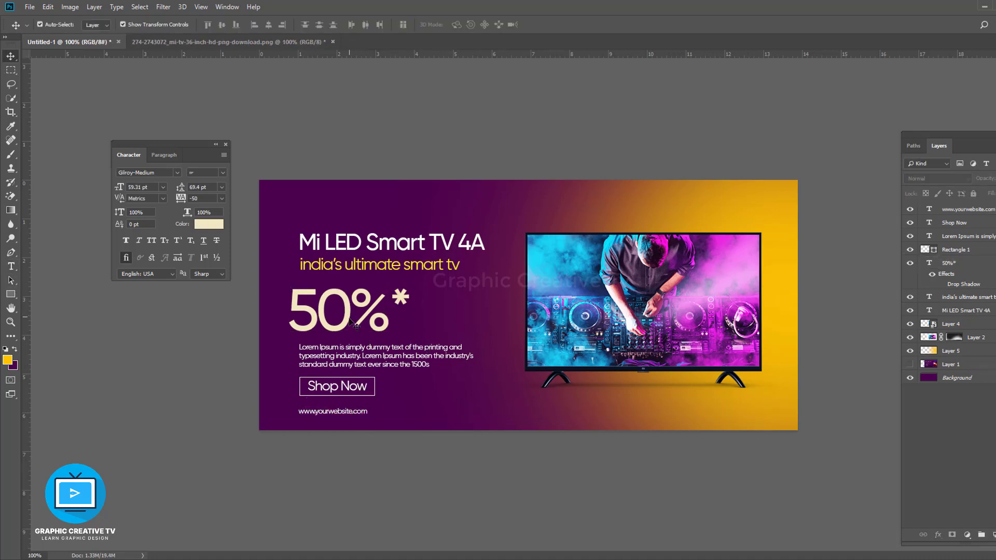
- Align the left edge of the 50%* text with the yellow subtitle
left_click(420, 265)
left_click(311, 296)
left_click(426, 264)
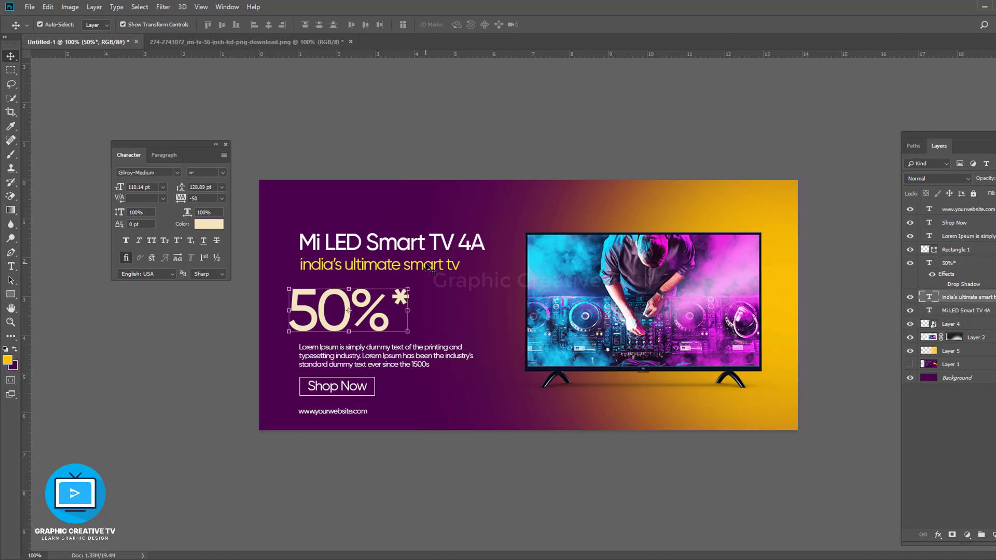
left_click(361, 319, "shift")
left_click(281, 25)
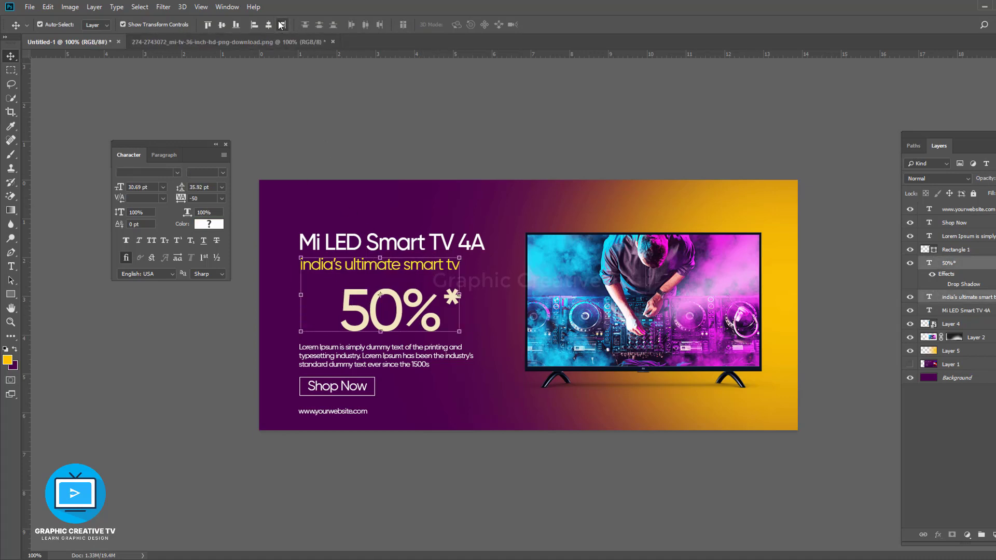
left_click(254, 25)
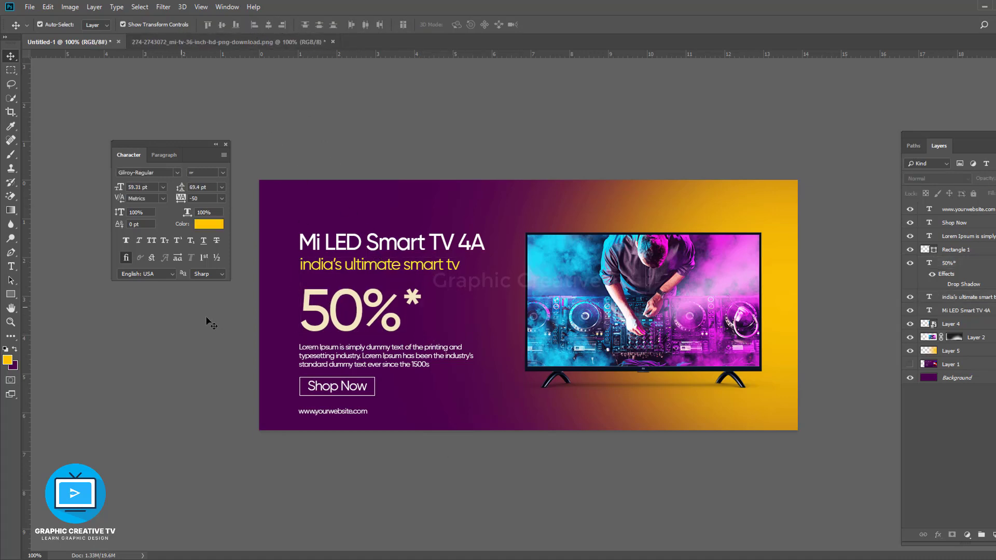
- Replace the asterisk after 50% with the word "off"
left_click(416, 298)
key("t")
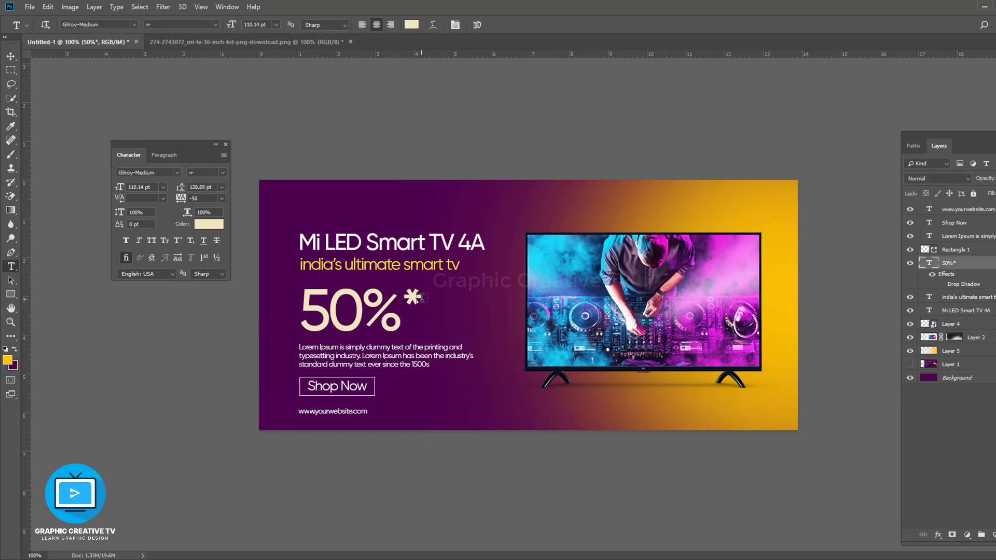
left_click_drag(421, 297, 408, 293)
left_click(408, 290)
key("Delete")
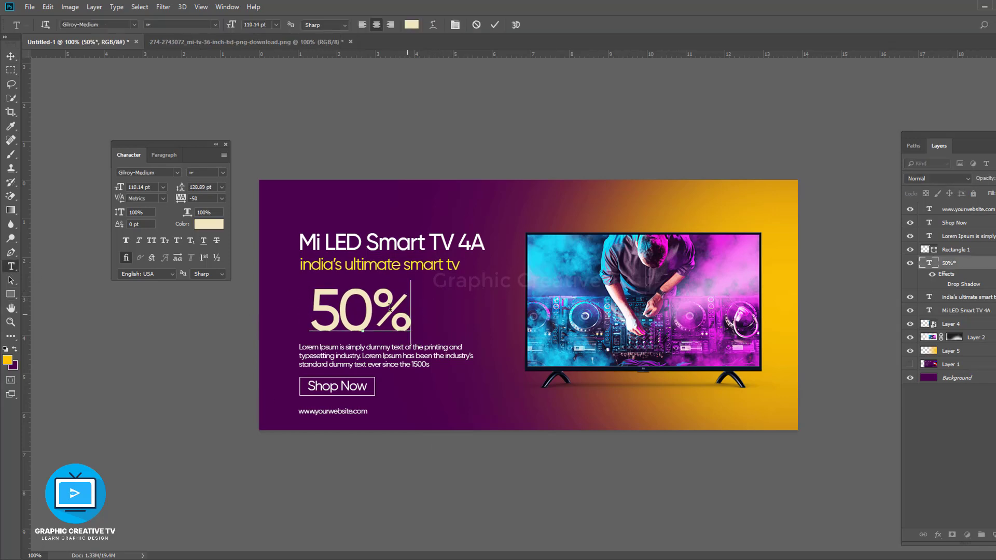
type("off")
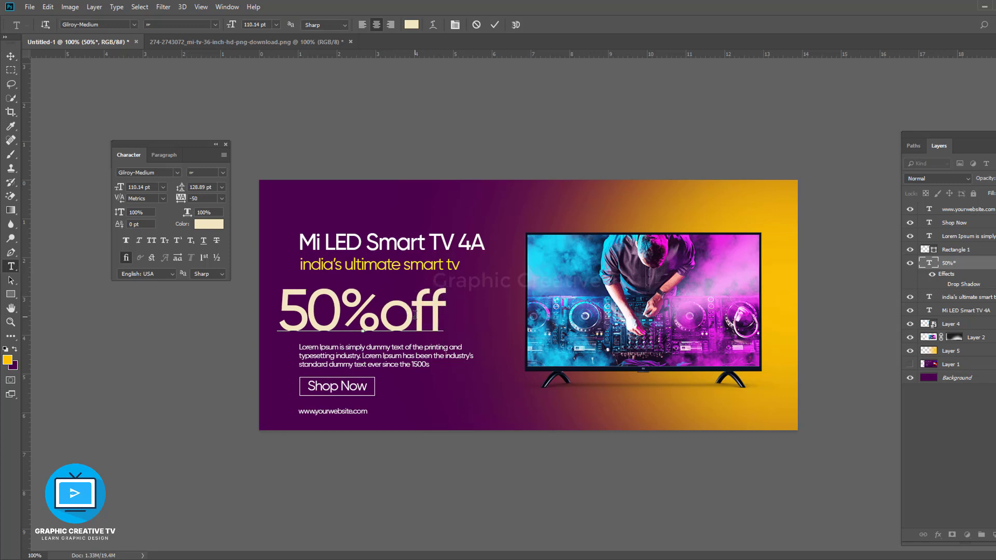
- Reduce the "%off" characters to 78 pt and align the discount text's left edge with the yellow subtitle
left_click_drag(335, 303, 447, 304)
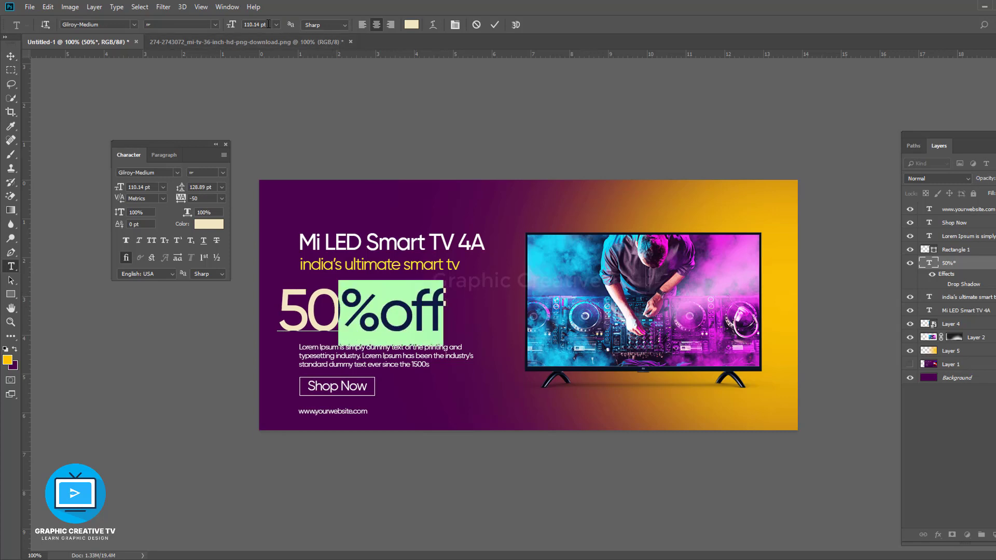
left_click_drag(231, 25, 229, 27)
left_click(10, 55)
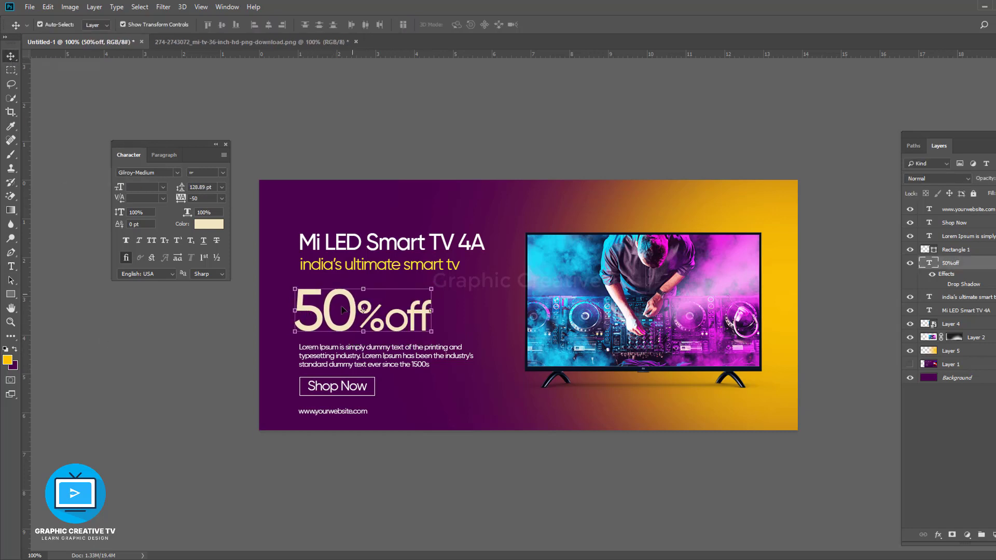
left_click(329, 265, "shift")
left_click(281, 25)
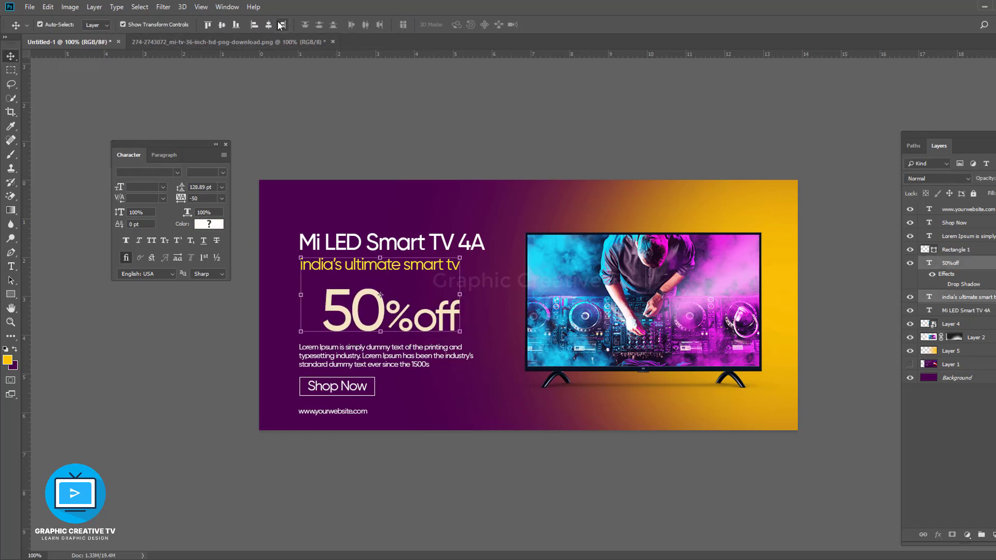
left_click(250, 24)
- Change the word "off" in the discount text to all caps
left_click(395, 321)
key("t")
left_click(395, 324)
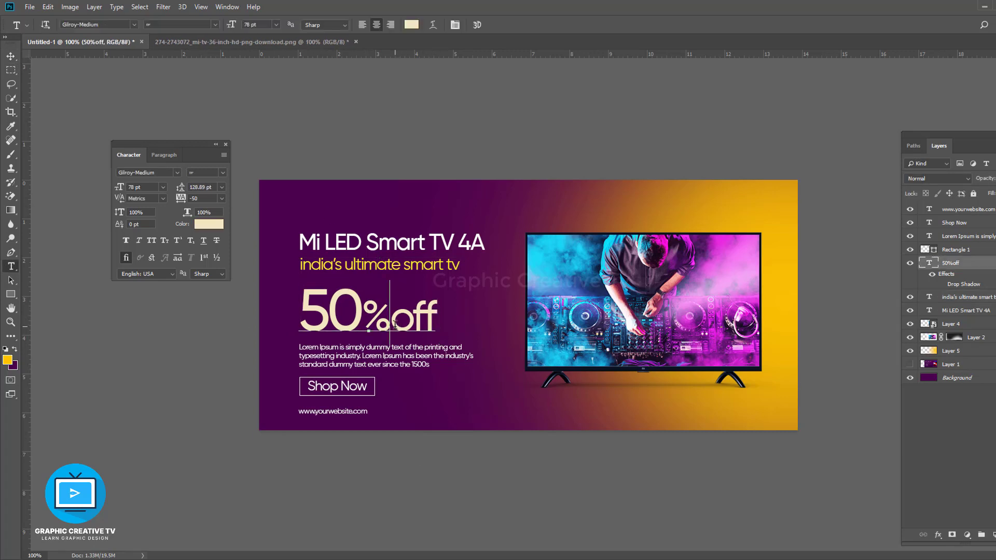
left_click_drag(395, 324, 440, 321)
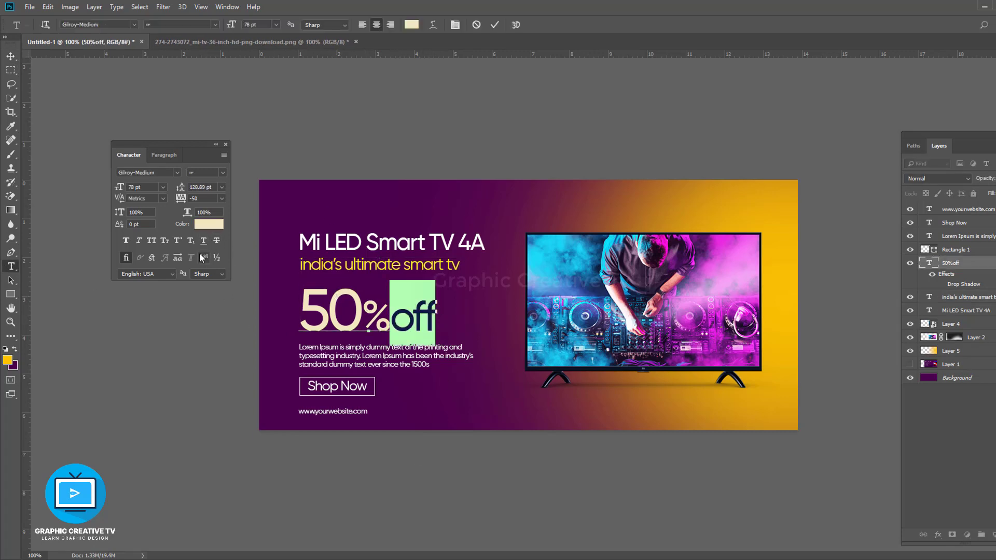
key("ctrl+shift+k")
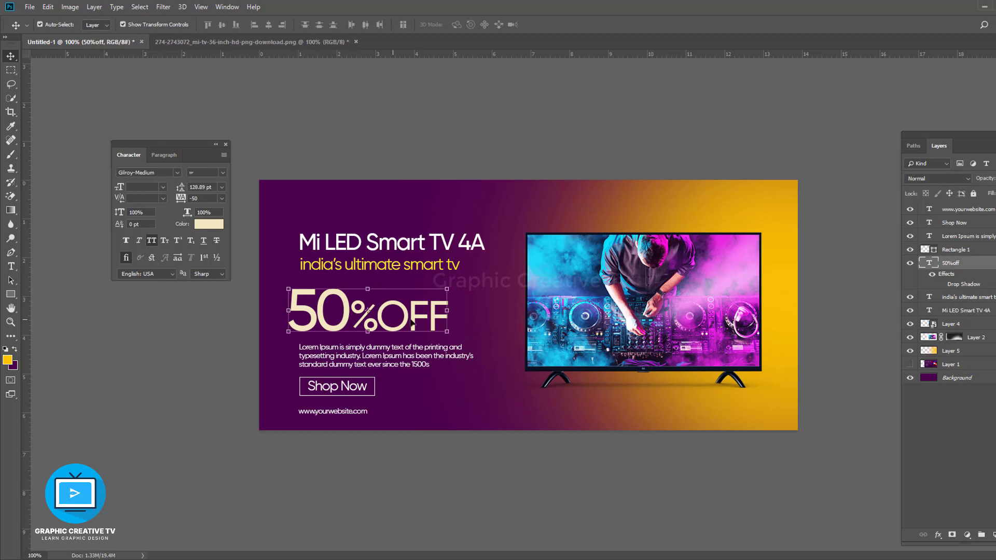
- Try adding a space between 50 and the percent sign in the discount text
left_click(360, 317)
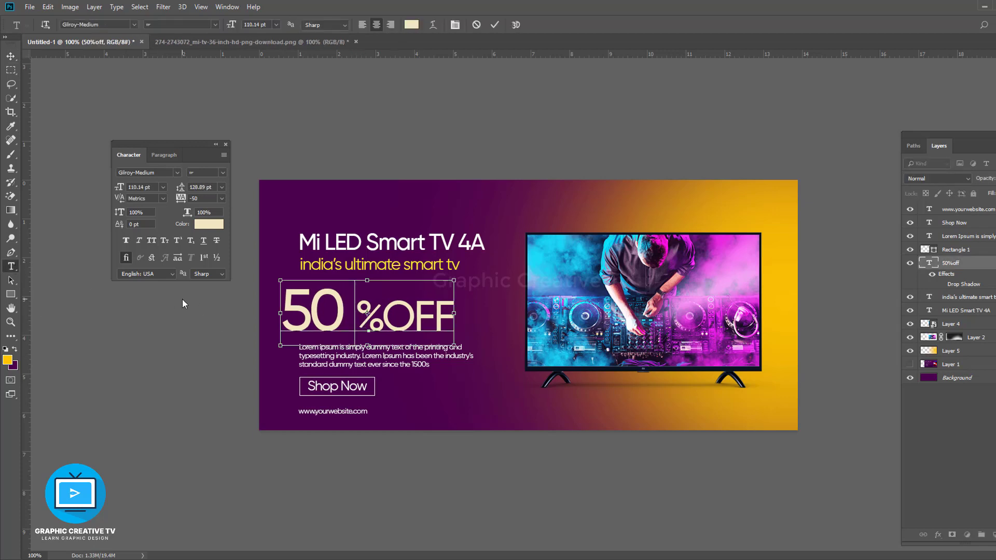
key("ctrl+z")
left_click(11, 56)
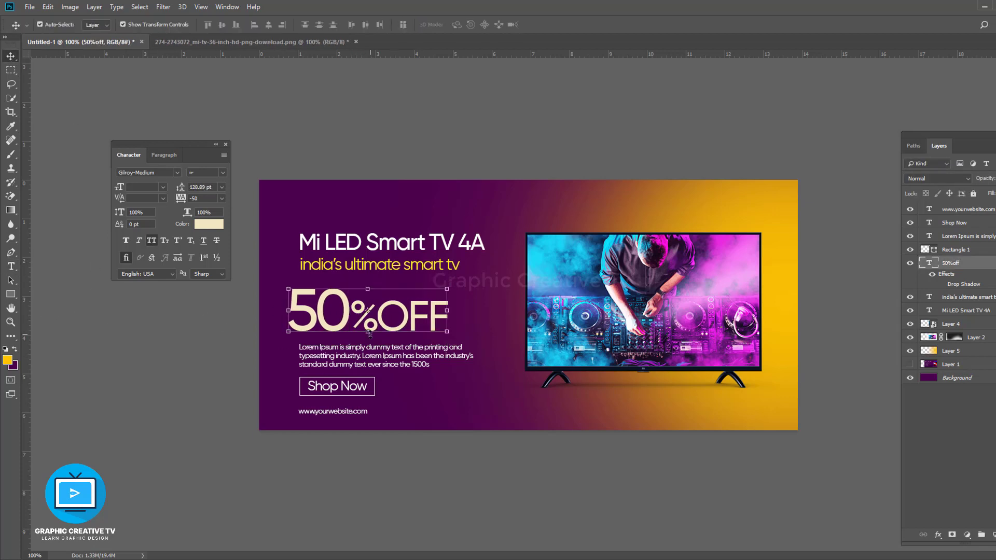
- Nudge the 50%OFF text to the right until its left edge lines up with the headline and subtitle
left_click_drag(366, 331, 370, 333)
key("Right")
key("Right")
key("Right")
key("Right")
key("Right")
key("Right")
key("Right")
key("Right")
key("Right")
key("Right")
key("Right")
key("Right")
key("Right")
key("Right")
key("Right")
key("Right")
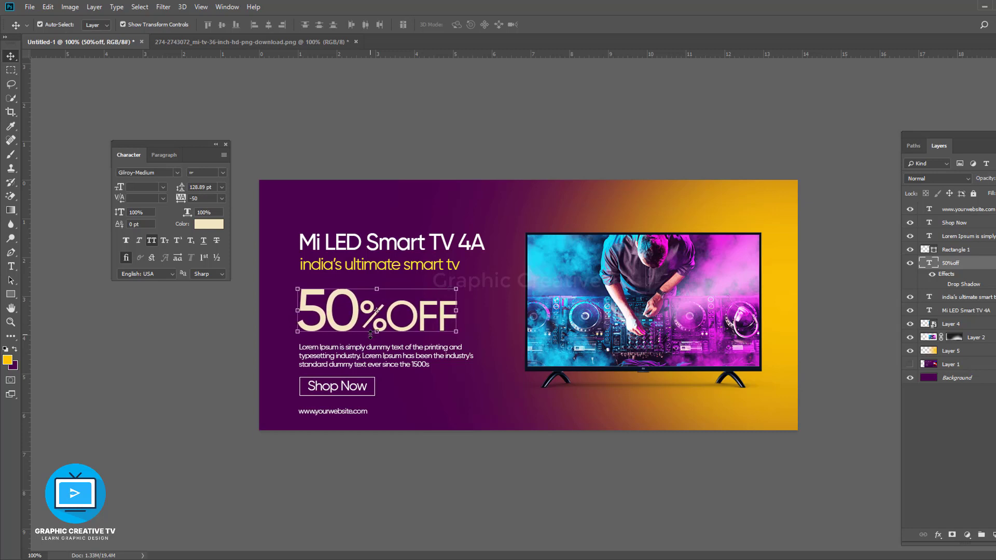
left_click(437, 450)
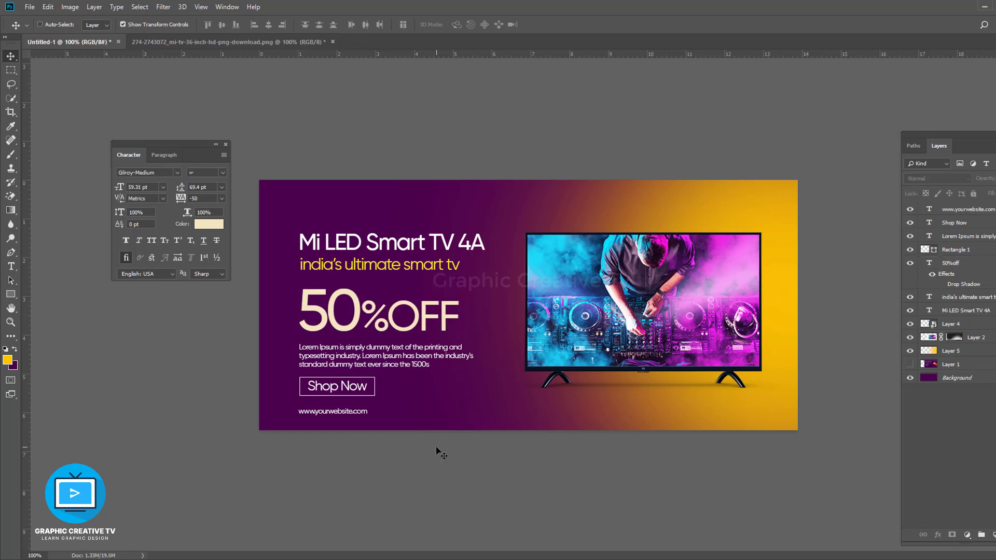
- Undo the discount text changes back to the left-aligned 50%* version
key("ctrl+alt+z")
key("ctrl+alt+z")
key("ctrl+alt+z")
key("ctrl+alt+z")
key("ctrl+alt+z")
key("ctrl+alt+z")
key("ctrl+alt+z")
key("ctrl+alt+z")
key("ctrl+alt+z")
key("ctrl+alt+z")
key("ctrl+alt+z")
key("ctrl+alt+z")
key("ctrl+alt+z")
key("ctrl+alt+z")
key("ctrl+alt+z")
key("ctrl+alt+z")
key("ctrl+alt+z")
key("ctrl+alt+z")
key("ctrl+alt+z")
key("ctrl+alt+z")
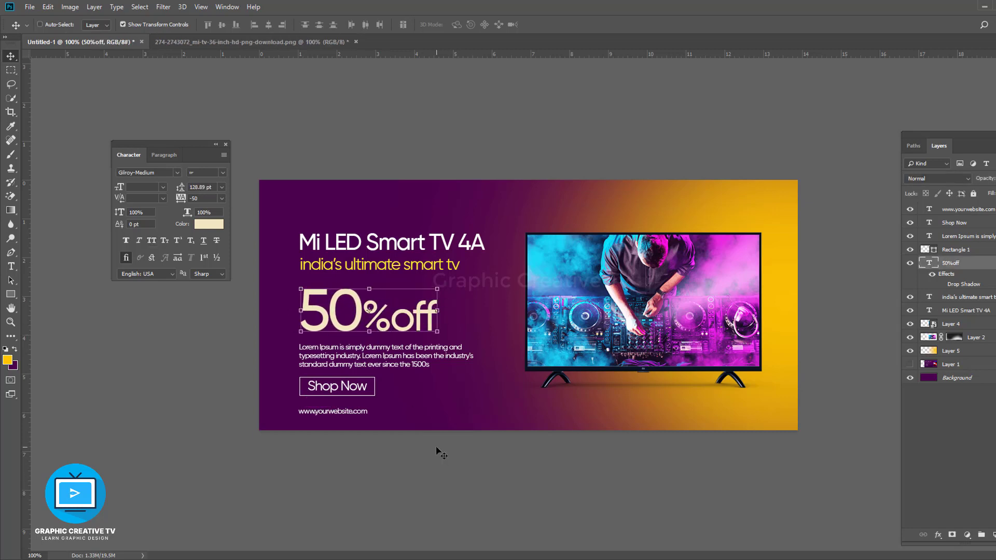
key("Down")
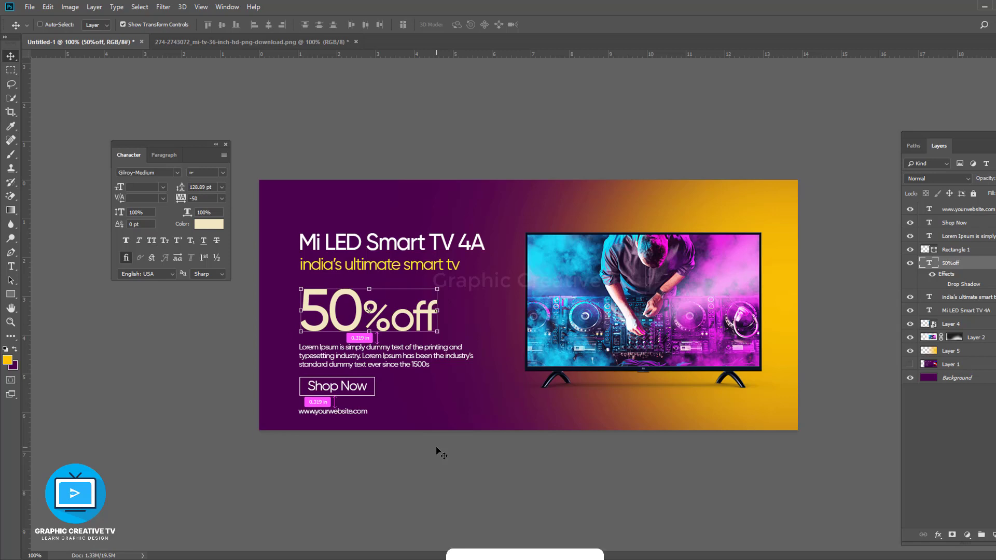
key("ctrl+alt+z")
key("ctrl+alt+z")
key("ctrl+alt+z")
- Remove the asterisk from the 50%* text and align the text's left edge with the yellow subtitle
key("t")
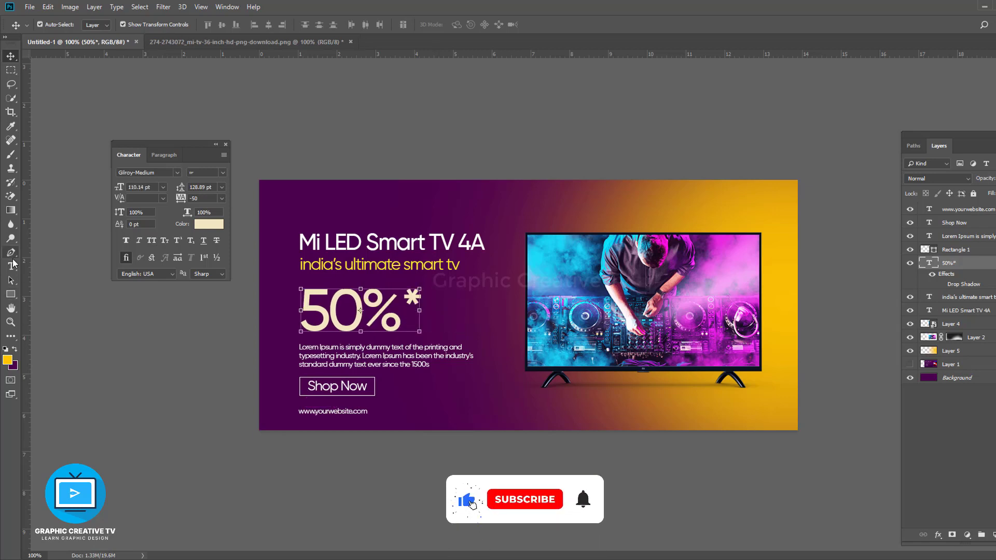
left_click(416, 302)
key("BackSpace")
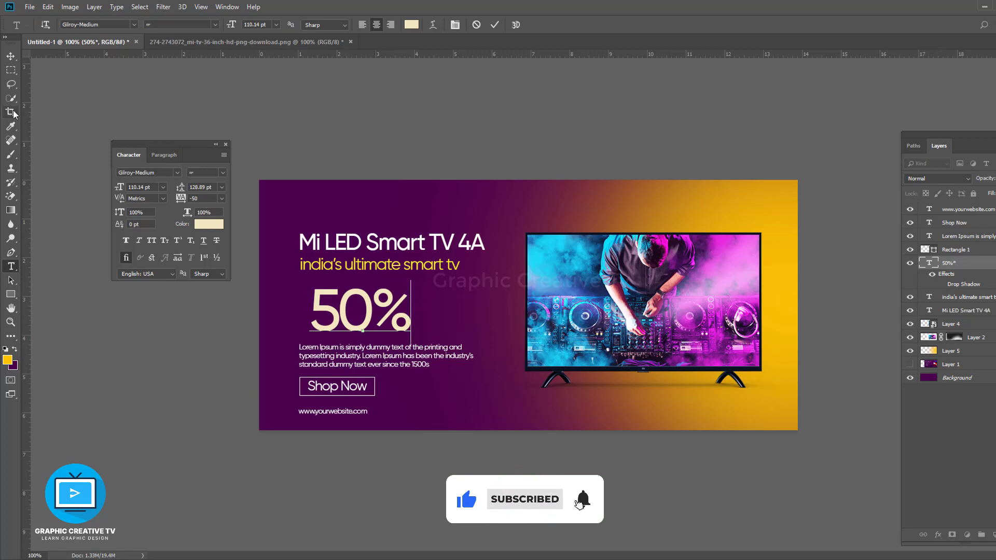
left_click(11, 55)
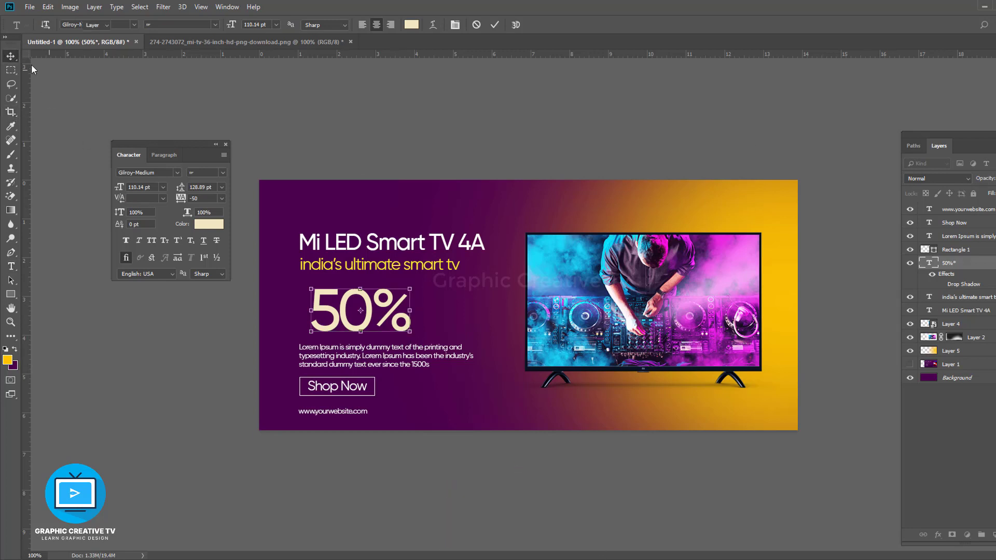
left_click(254, 24)
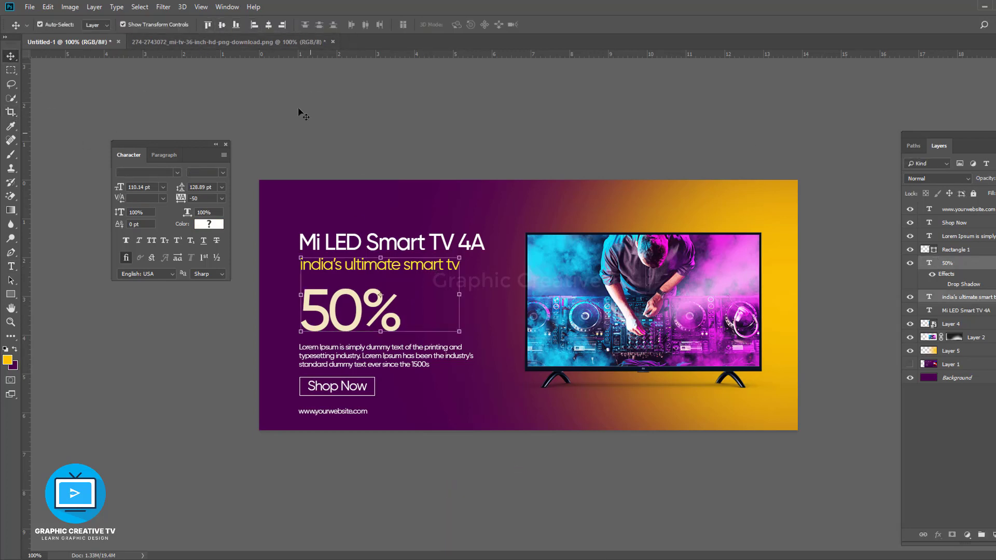
left_click(374, 436)
key("t")
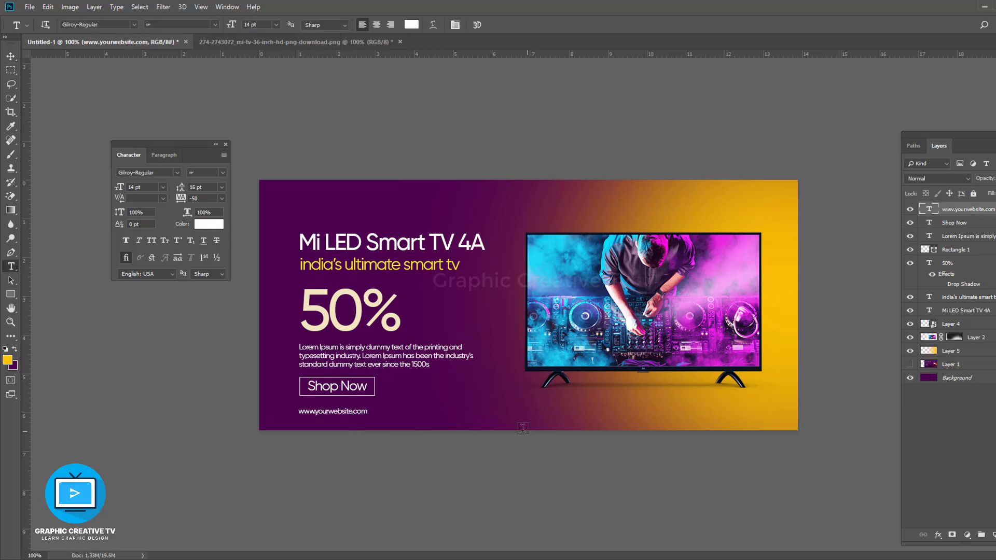
left_click(540, 404)
left_click(11, 56)
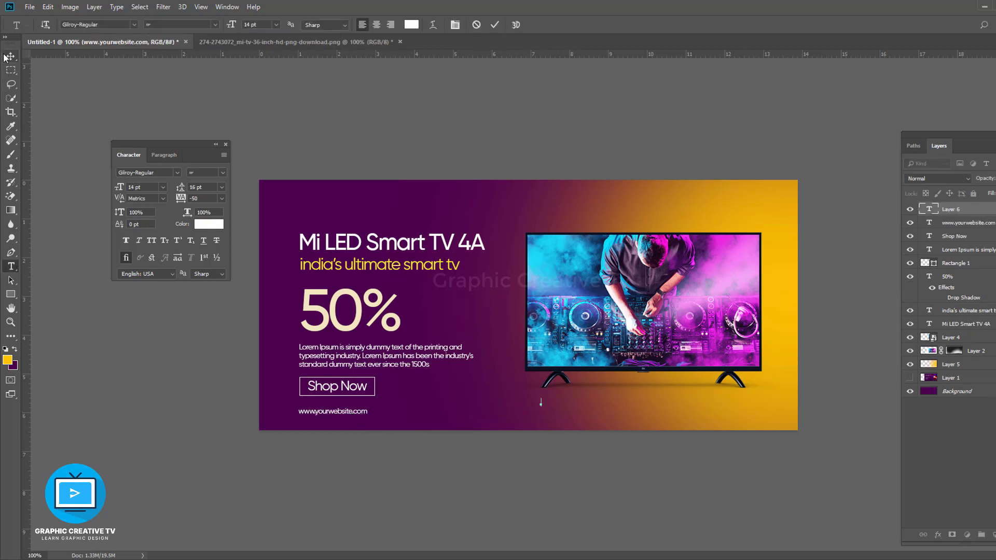
left_click(377, 312)
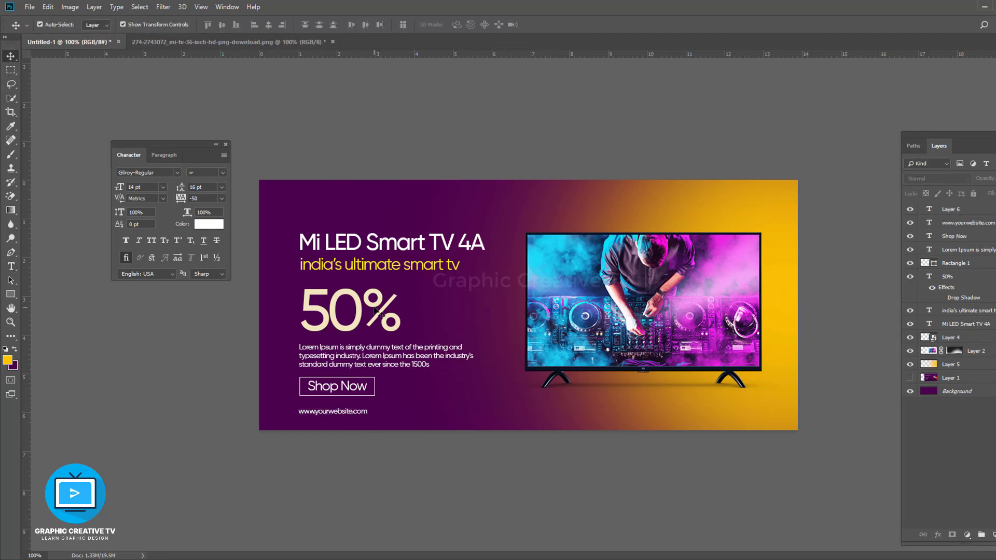
left_click(359, 389)
left_click(360, 404)
left_click(373, 396)
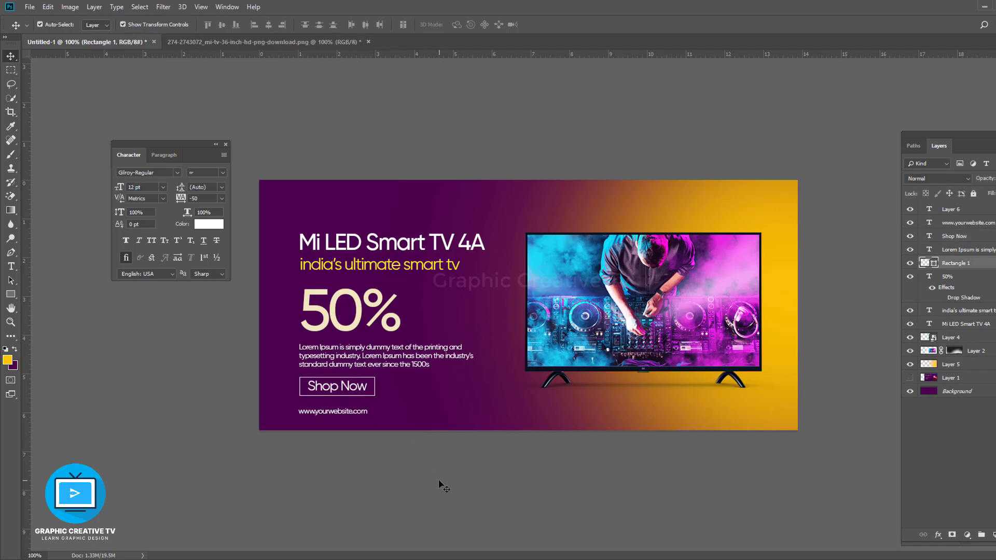
left_click(440, 483)
- Duplicate the TV layer and set the copy's blend mode to Overlay
left_click(617, 323)
key("ctrl+j")
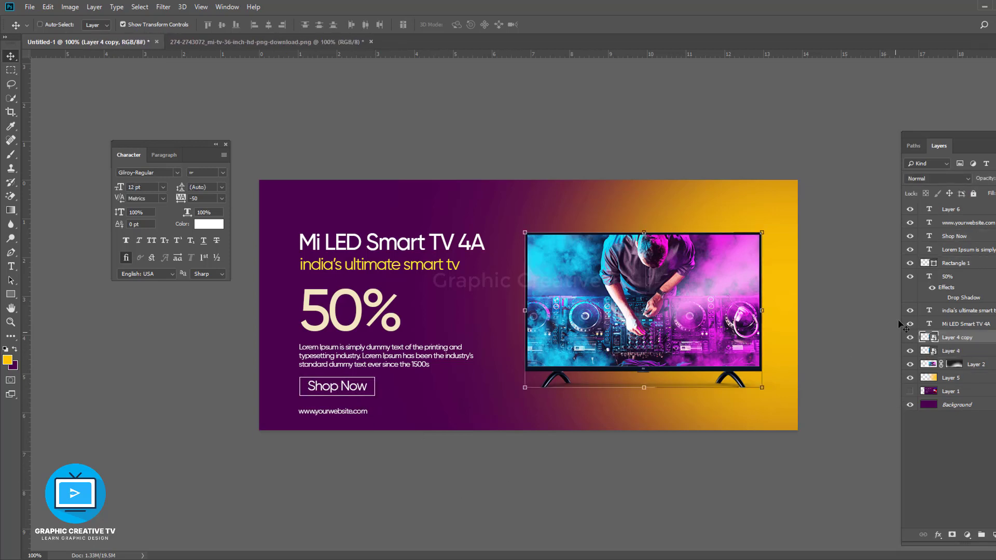
left_click(931, 179)
left_click(929, 180)
left_click(930, 180)
key("Down")
key("Down")
key("Down")
key("Down")
key("Down")
key("Down")
key("Down")
key("Down")
key("Down")
key("Down")
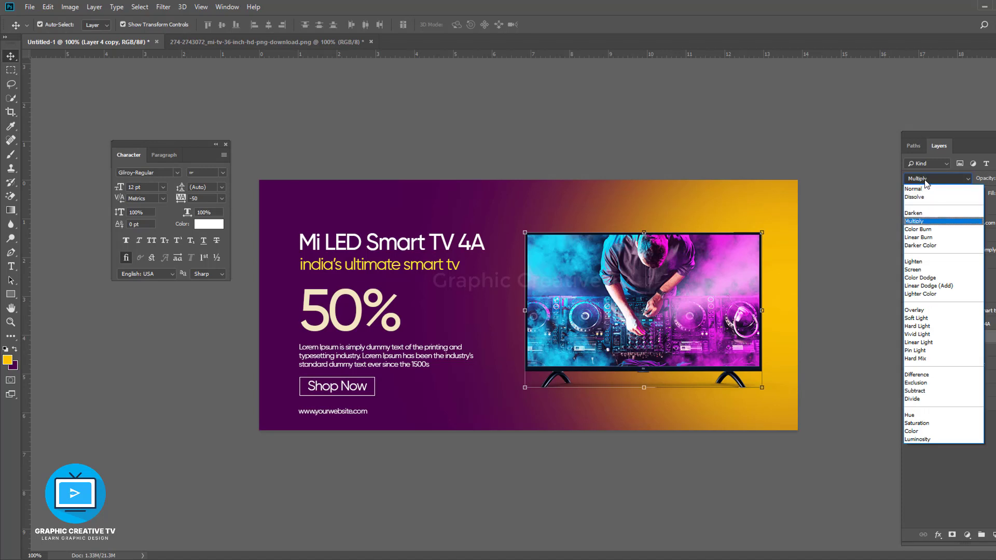
key("Down")
key("Down")
key("Down")
key("Down")
key("Return")
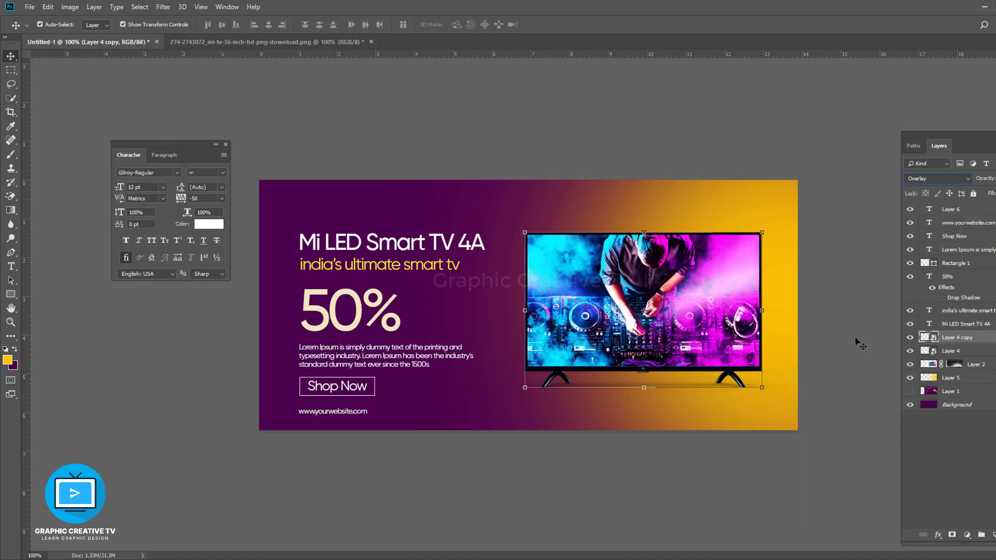
key("Up")
key("Up")
left_click(822, 319)
- Set the blend mode of the dark red texture layer above the background to Soft Light
left_click(11, 294)
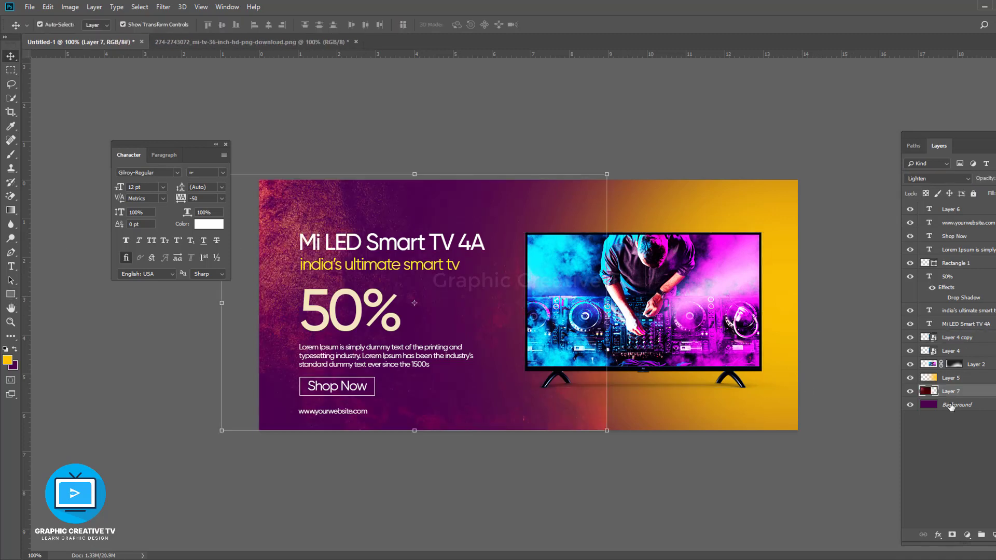
left_click(920, 179)
key("Down")
key("Down")
key("Down")
key("Down")
key("Down")
key("Down")
key("Down")
key("Return")
key("Down")
key("Down")
key("Down")
key("Down")
key("Down")
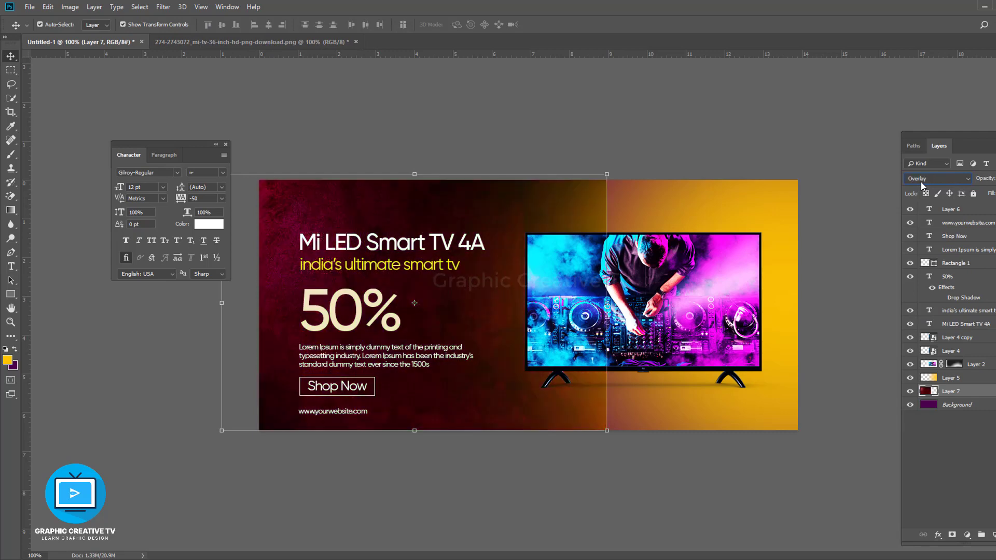
key("Down")
left_click(551, 414)
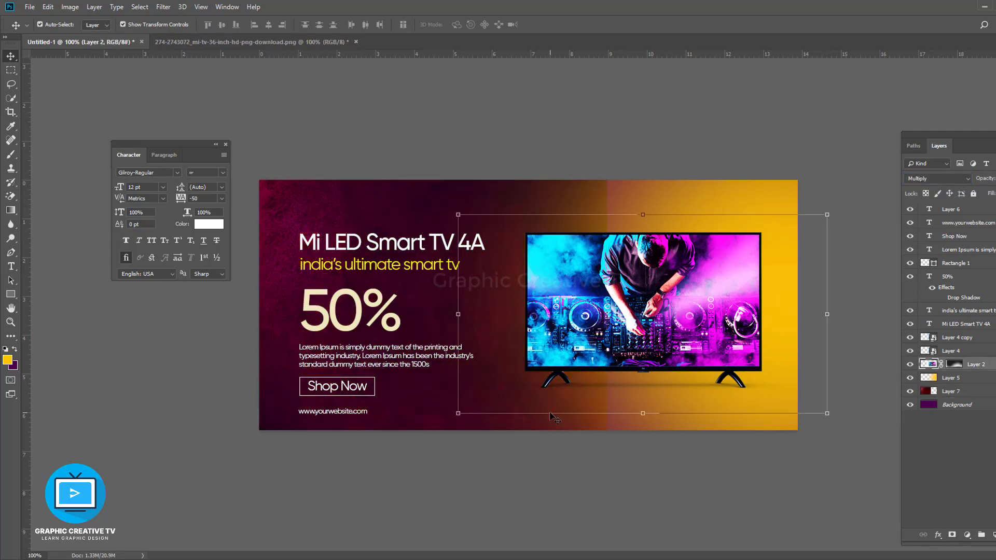
- Add a layer mask to the texture layer and brush out its hard edge where it meets the yellow area
left_click(954, 391)
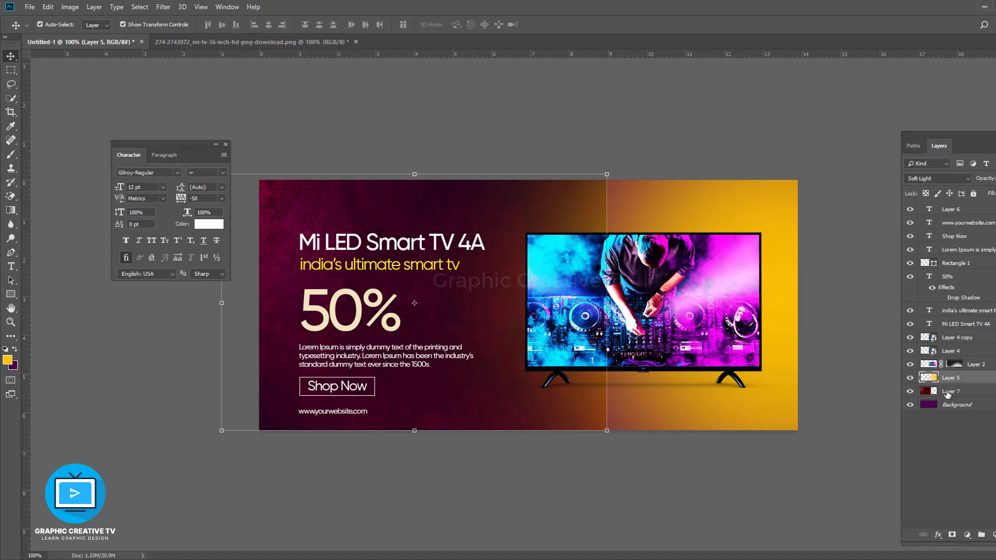
left_click(952, 534)
left_click(11, 154)
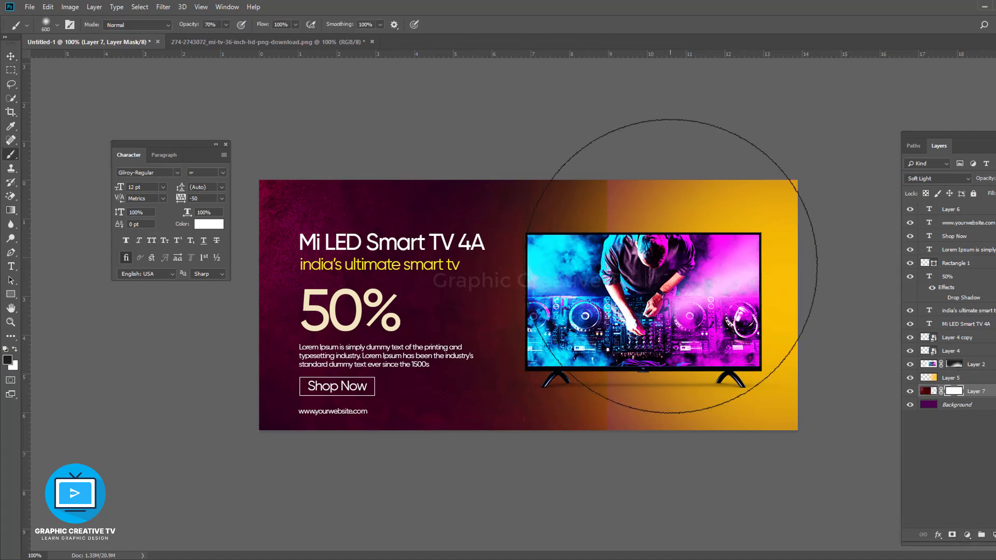
mouse_move(655, 238)
left_mouse_down()
mouse_move(639, 270)
mouse_move(576, 247)
mouse_move(661, 434)
mouse_move(614, 183)
left_mouse_up()
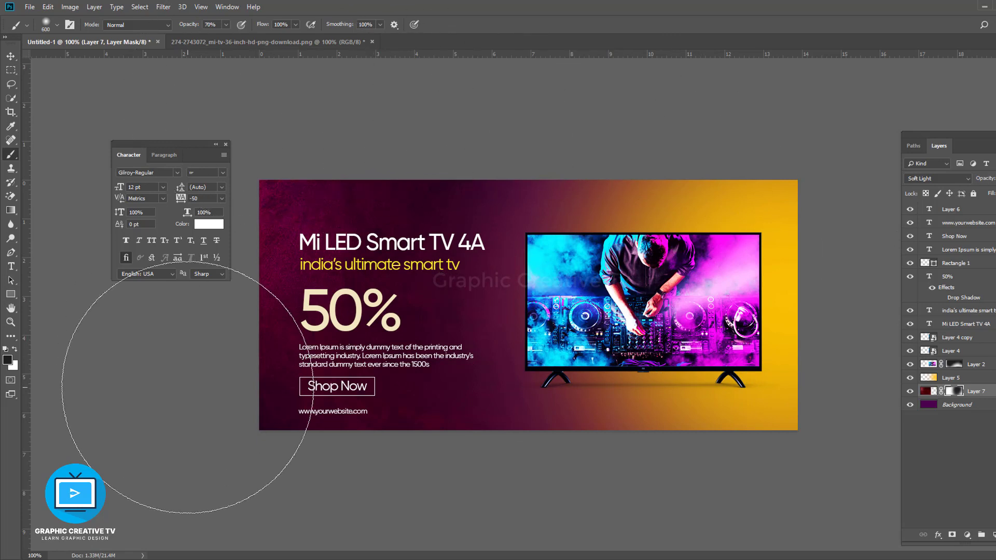
left_click(11, 55)
- Move the website address, the 50% text and the description paragraph slightly upward
left_click(350, 412)
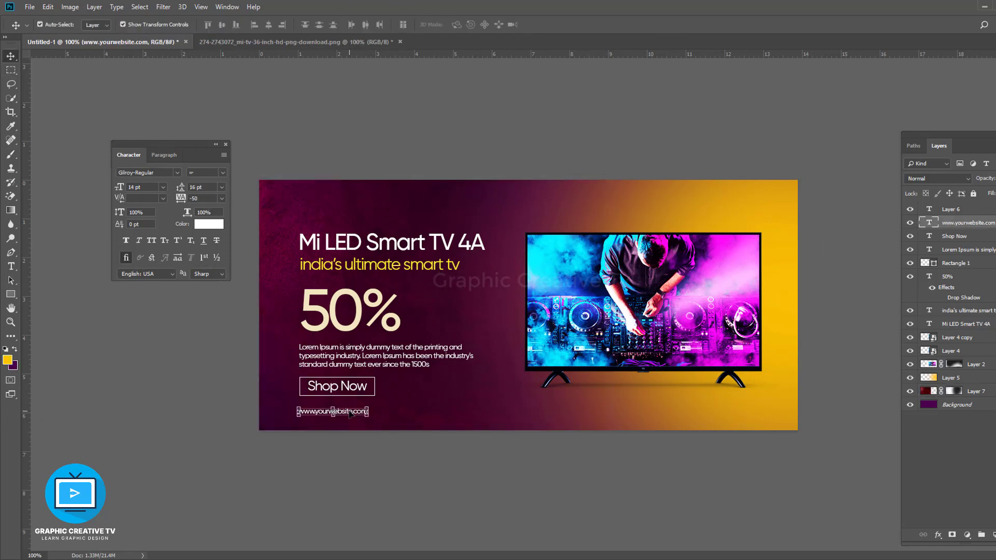
left_click_drag(351, 413, 351, 408)
left_click_drag(349, 315, 348, 310)
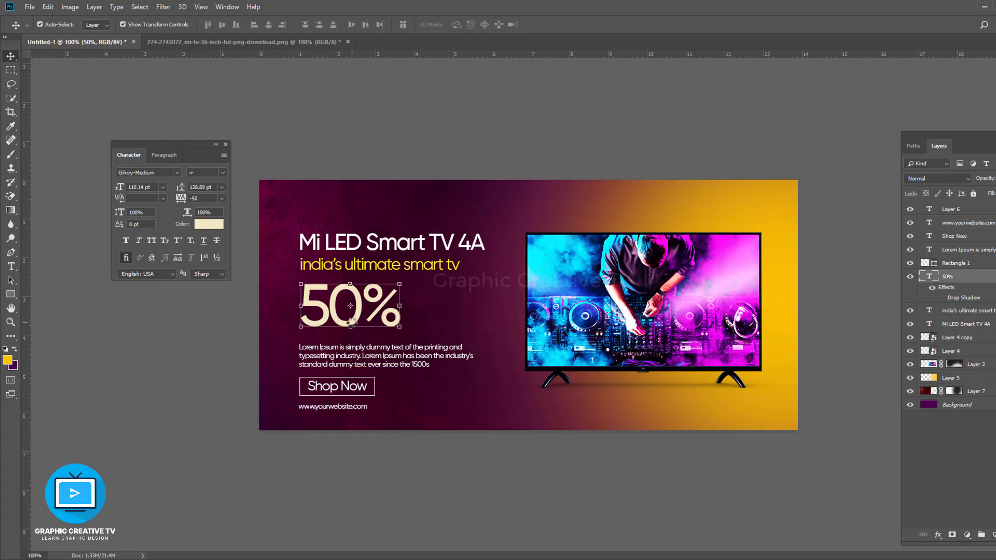
left_click_drag(351, 351, 351, 351)
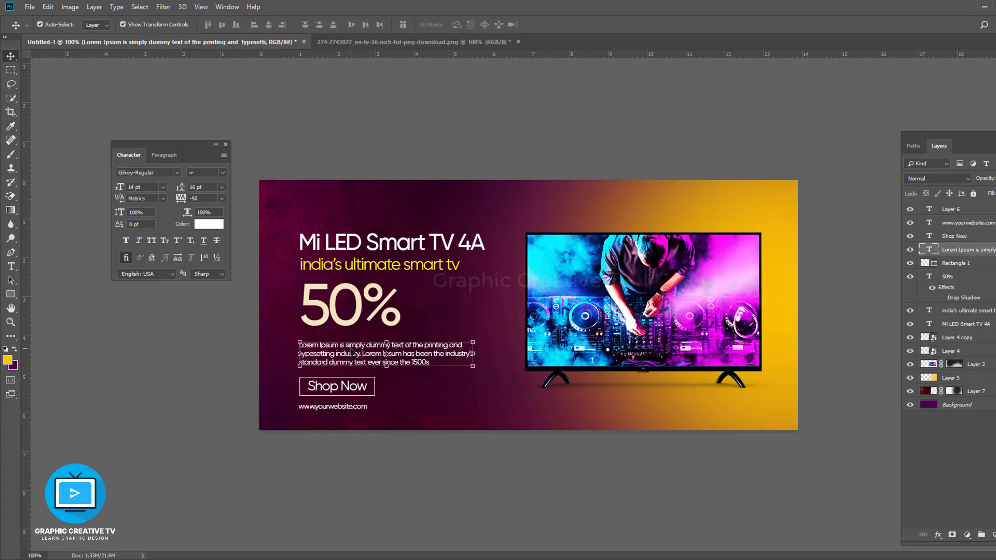
- Scale down the Shop Now text and its outline rectangle together and nudge them slightly upward
left_click(958, 263)
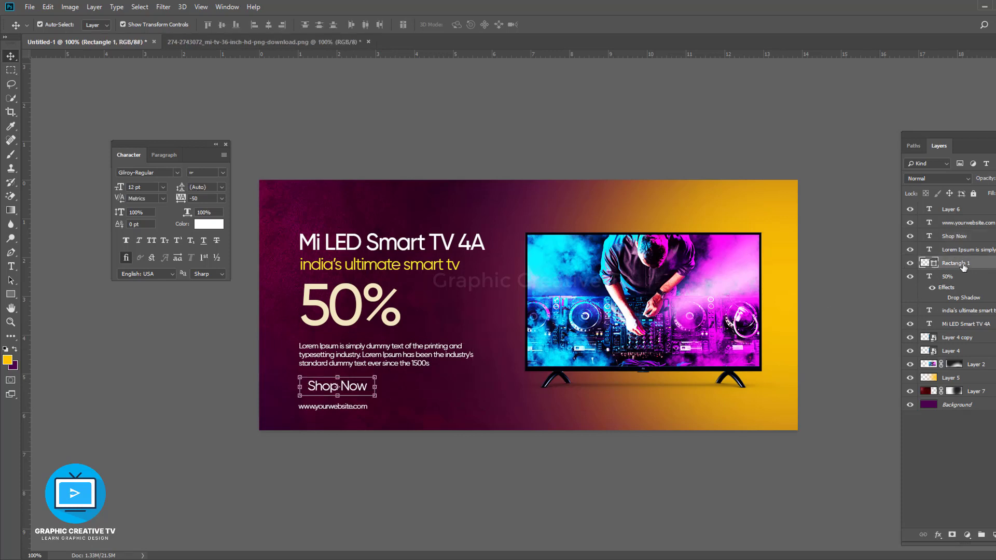
left_click(954, 236, "ctrl")
key("ctrl+t")
left_click_drag(376, 378, 374, 376)
key("Return")
key("Up")
key("Up")
key("Up")
key("Up")
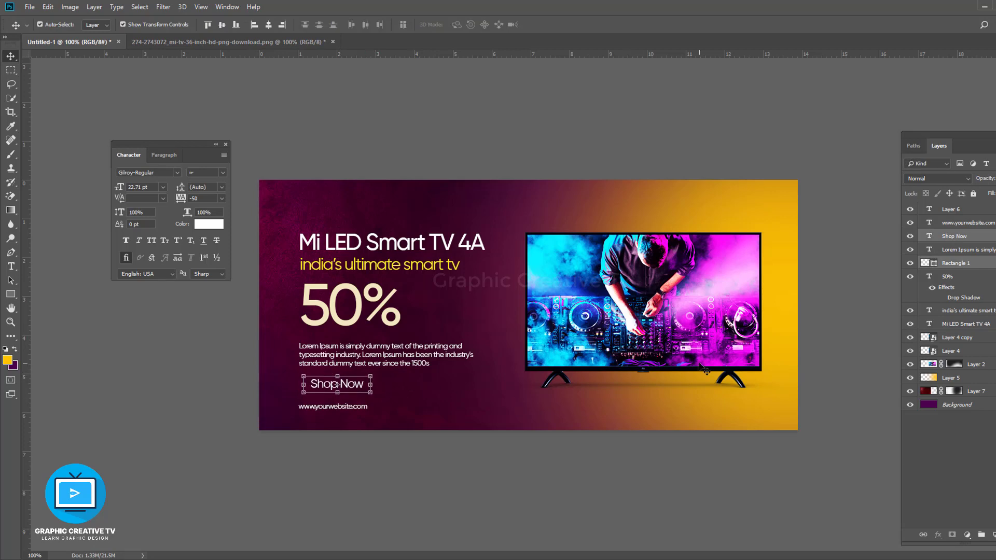
left_click(953, 251, "ctrl")
left_click(825, 420)
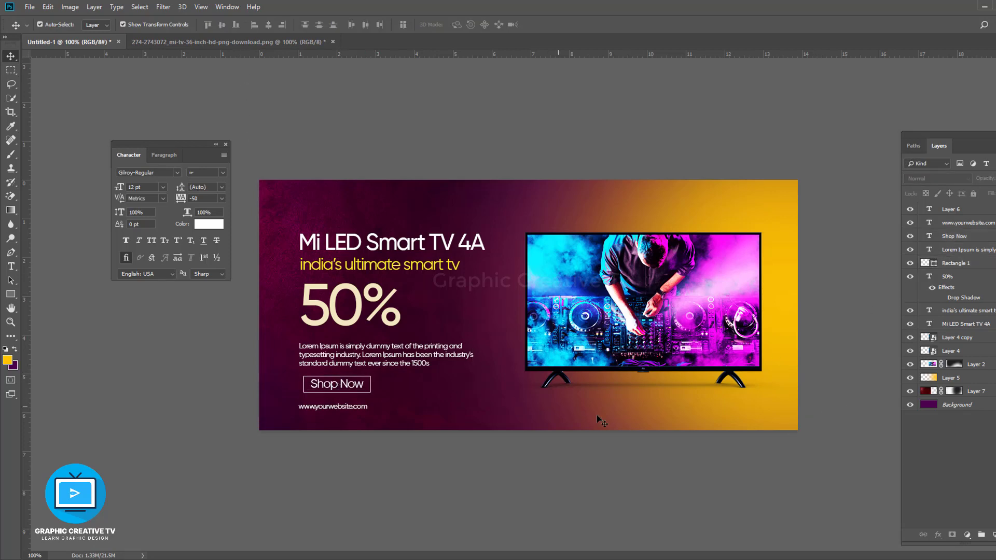
- Scale the Shop Now text down to 20.8 pt and narrow its outline rectangle to 94.40% width
left_click(345, 390)
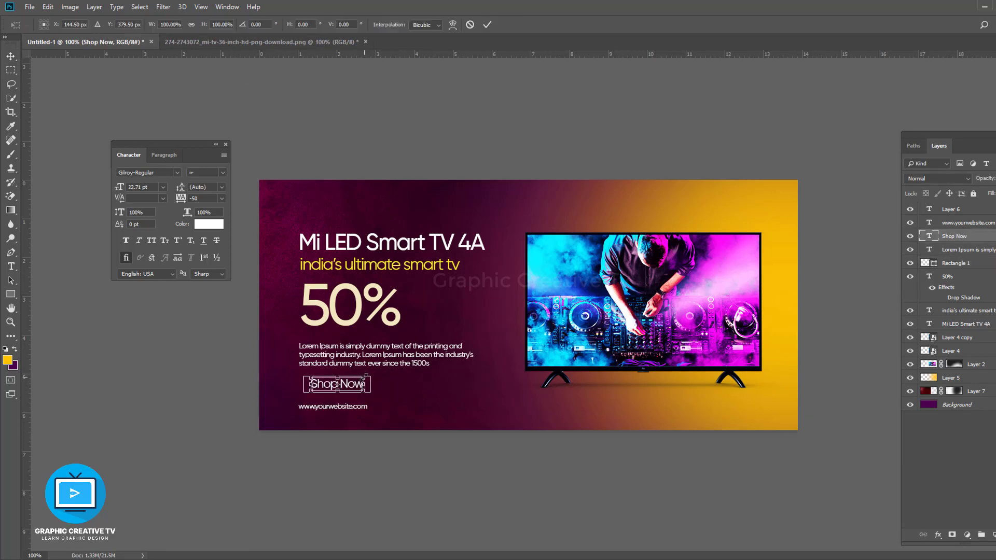
left_click(525, 438)
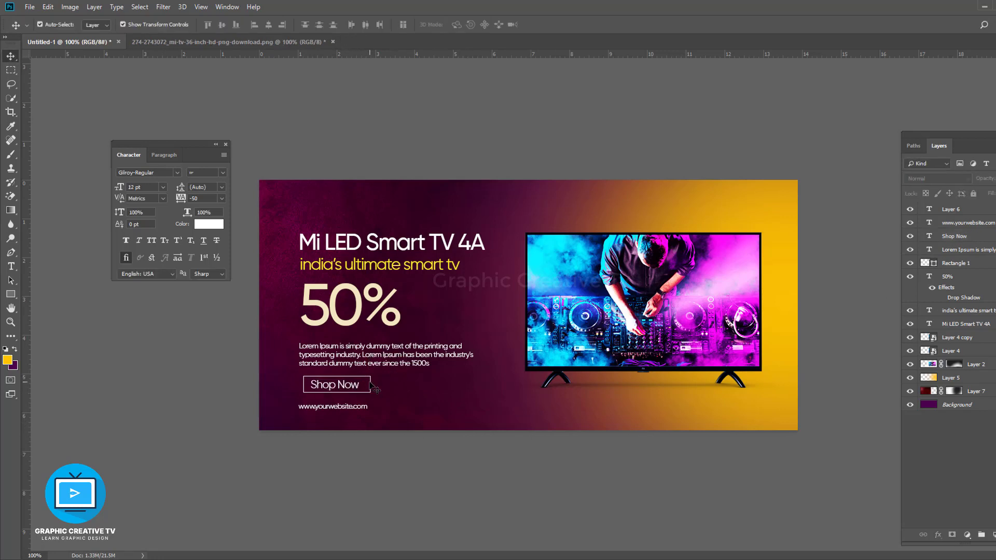
left_click(370, 385)
left_click(370, 385)
left_click_drag(372, 385, 373, 385)
key("Return")
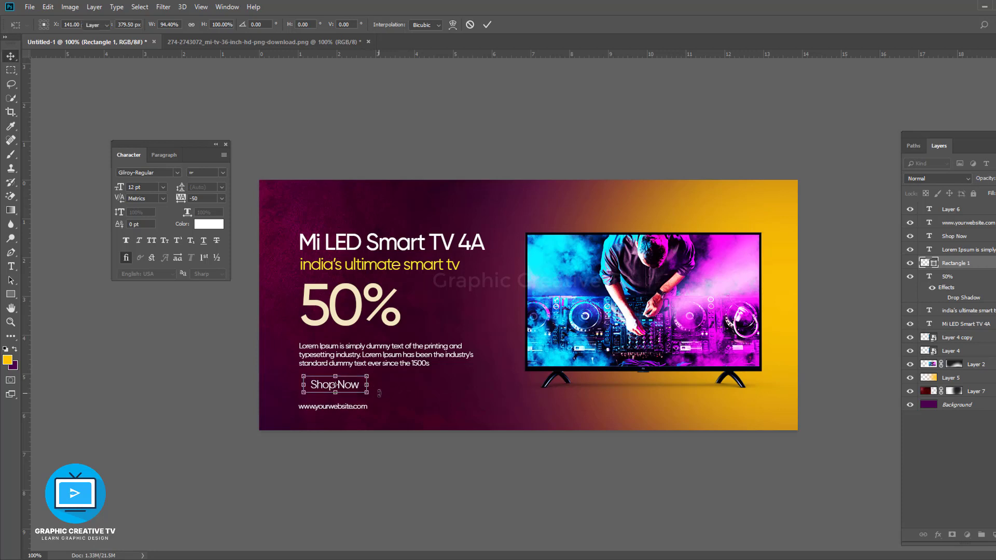
- Move the description paragraph layer above the Shop Now text layer in the layer order
left_click(964, 240, "shift")
left_click(974, 249)
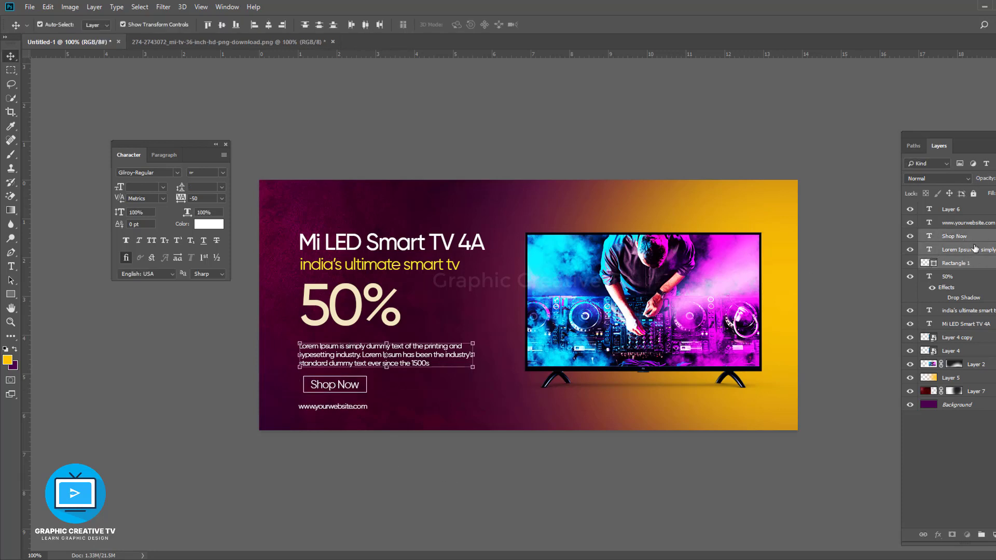
left_click_drag(974, 250, 968, 230)
left_click(964, 251, "shift")
left_click(963, 265, "shift")
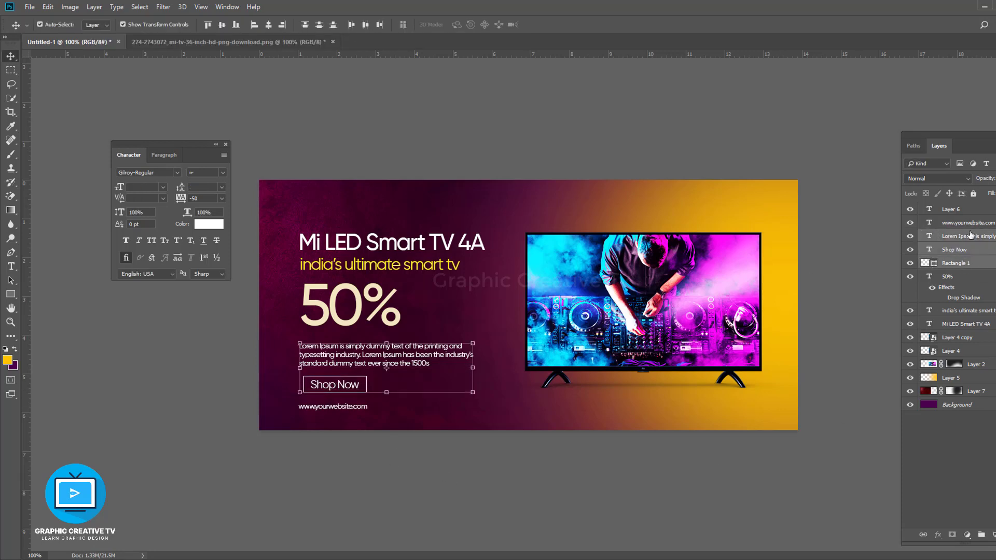
- Align the vertical centers of the Shop Now text and its outline rectangle
left_click(971, 236)
left_click(968, 250)
left_click(964, 265)
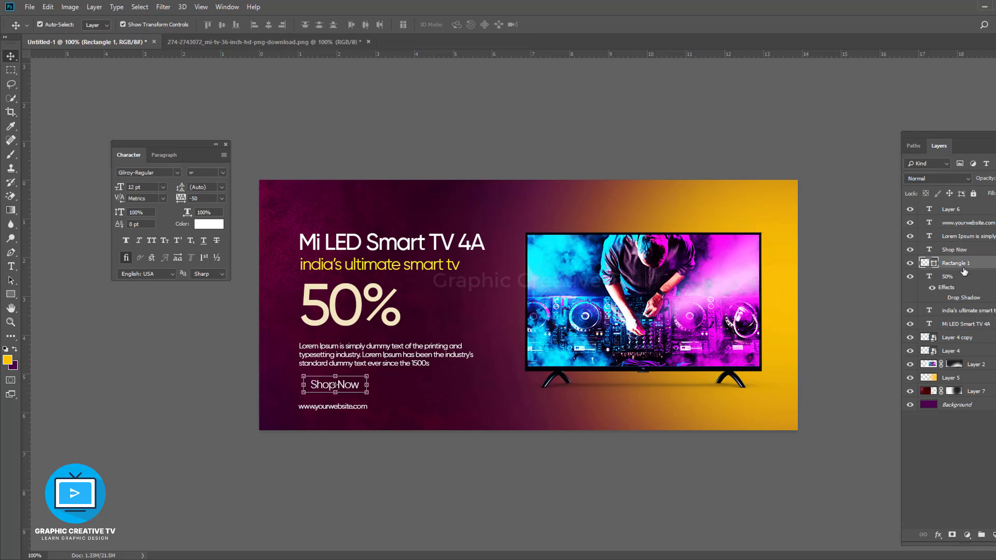
left_click(963, 250, "shift")
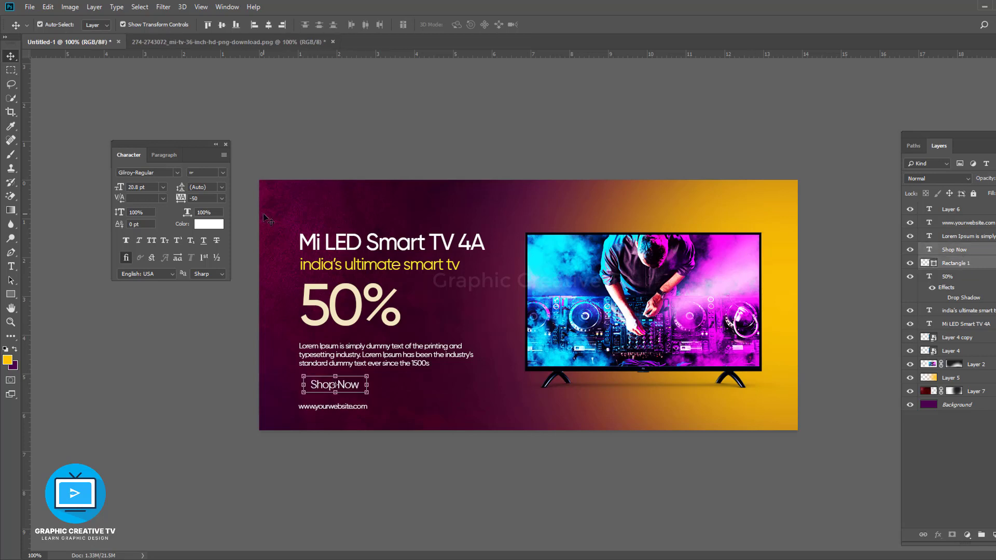
left_click(222, 26)
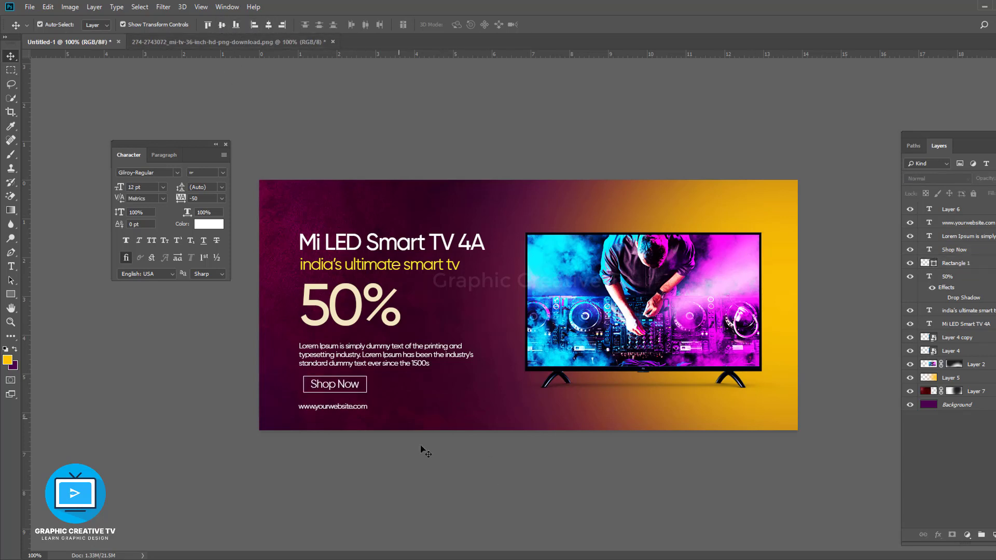
- Align the left edge of the website address with the left edge of the 50% text
left_click(352, 407)
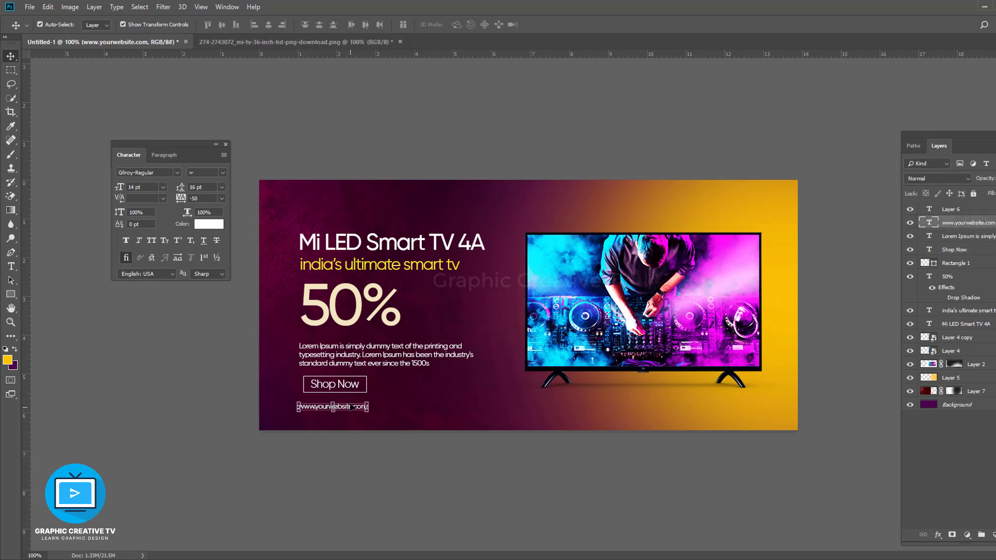
left_click(348, 288, "shift")
left_click(282, 26)
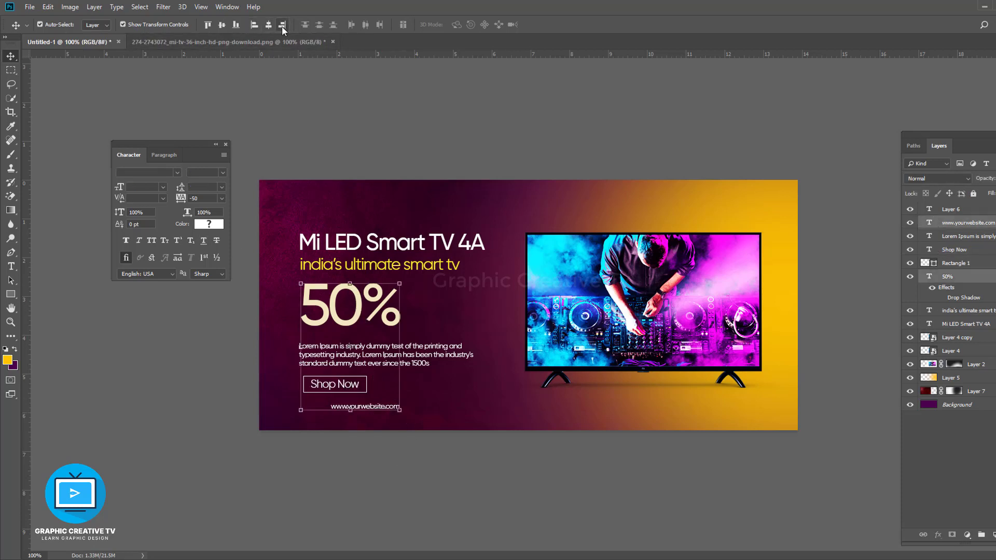
left_click(254, 24)
- Group the Shop Now text with its outline rectangle and align the group's left edge with the 50% text
left_click(366, 390)
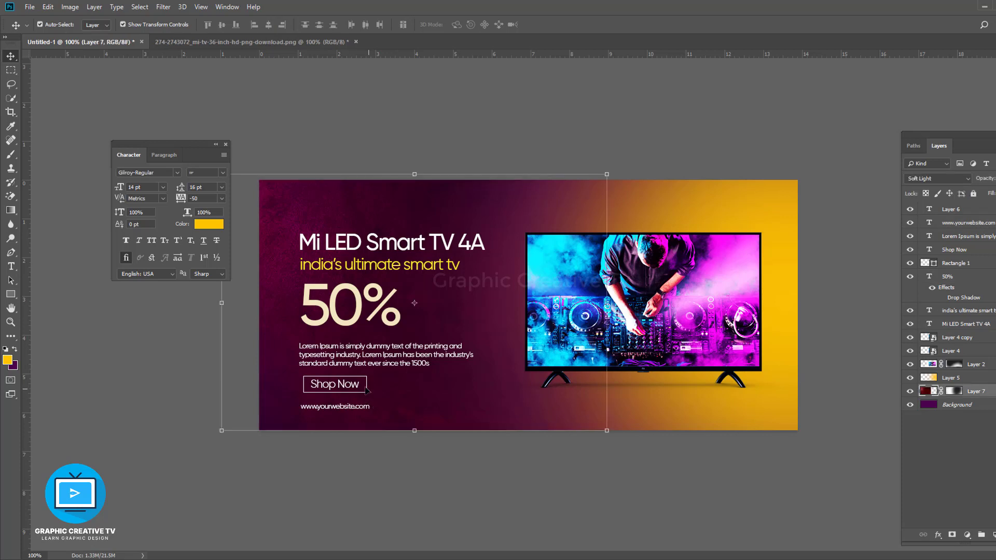
left_click(968, 264)
left_click(954, 249, "shift")
key("ctrl+g")
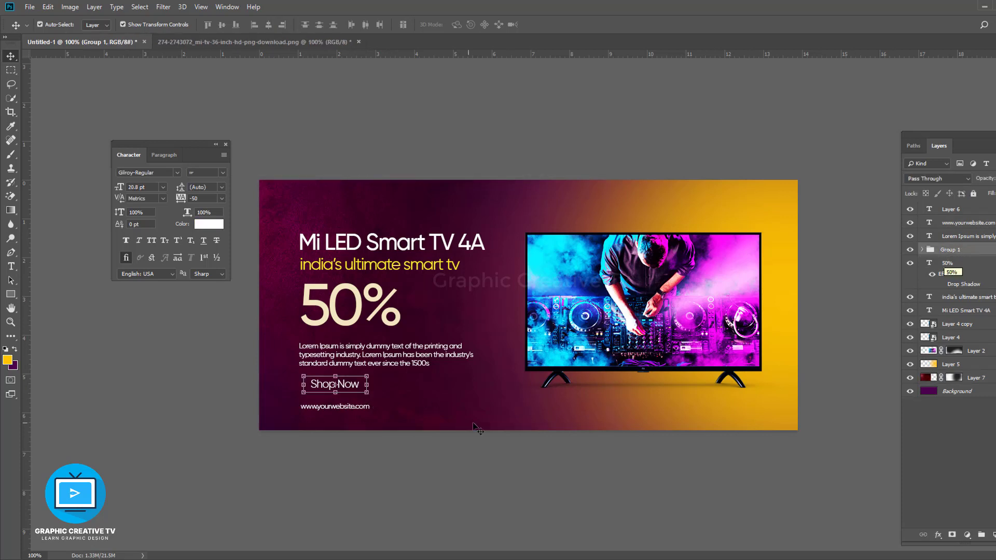
left_click(347, 325, "shift")
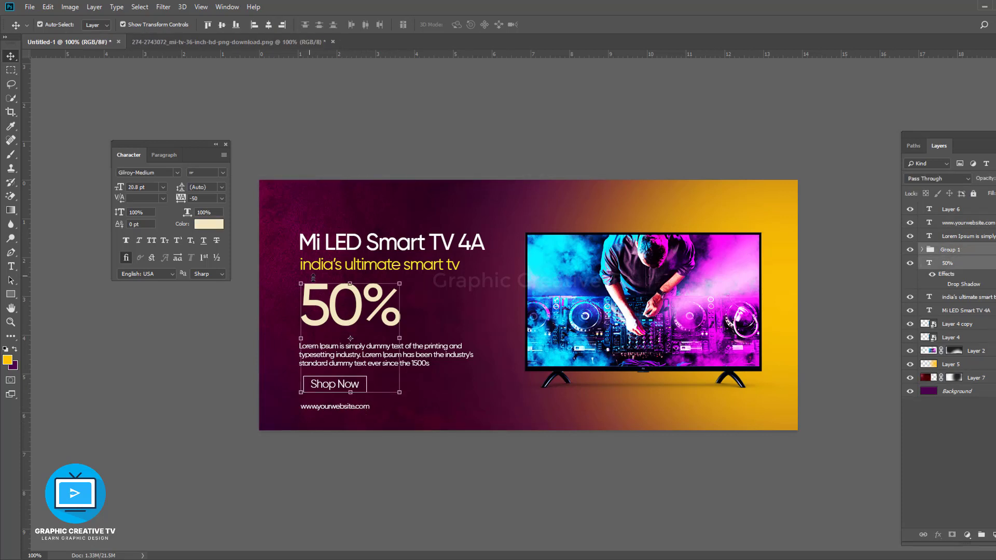
left_click(255, 25)
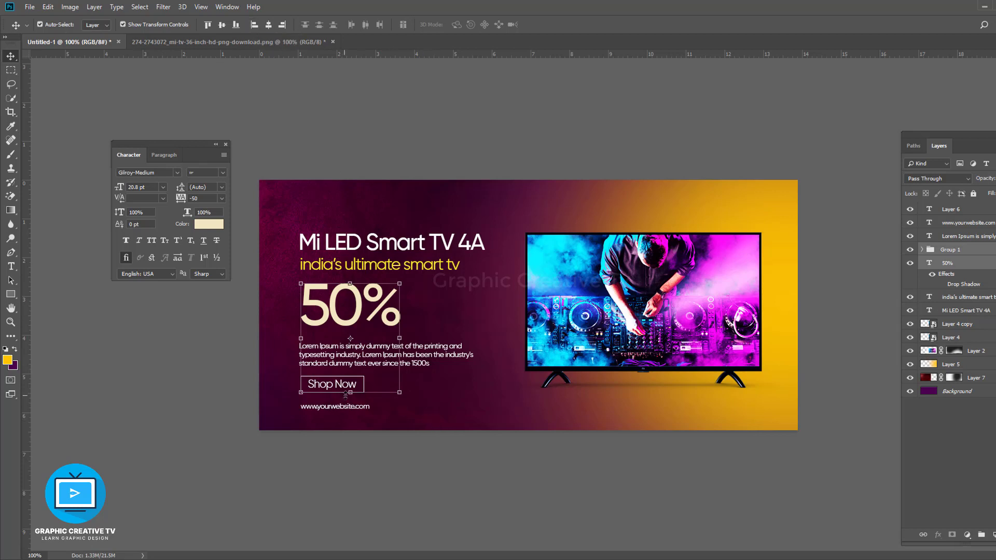
- Nudge the 50% text slightly down to even its spacing between the subtitle and description
left_click(346, 409)
left_click(366, 314)
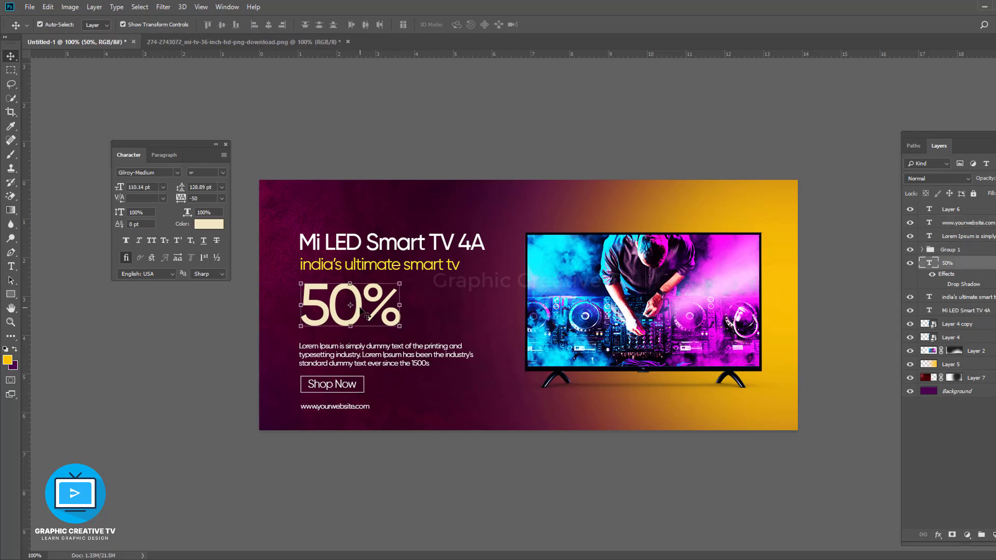
key("Down")
key("Down")
key("Down")
key("Down")
key("Down")
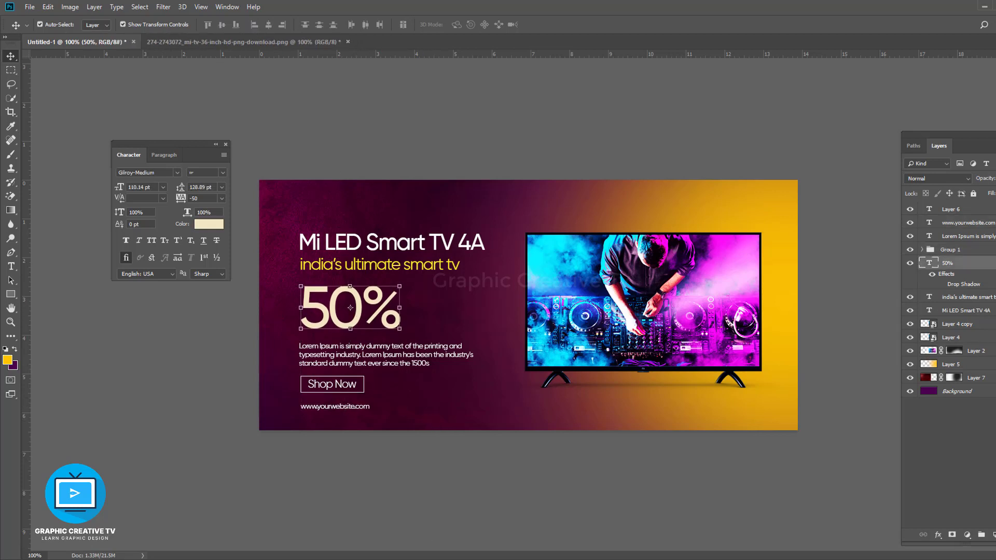
- Duplicate the website address text and place the copy below the right side of the TV
left_click_drag(358, 414, 743, 408)
key("ctrl+z")
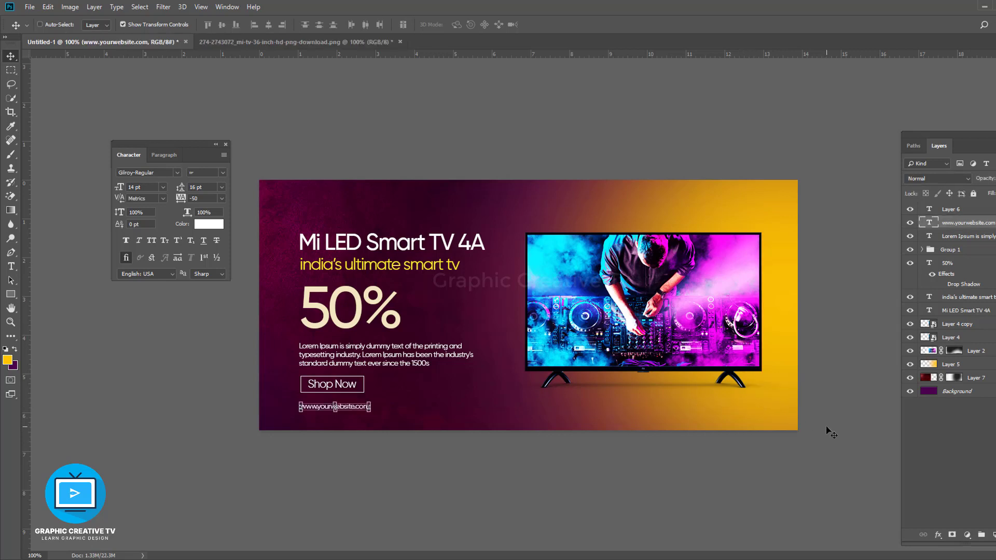
left_click(827, 428, "ctrl")
left_click_drag(346, 414, 739, 410)
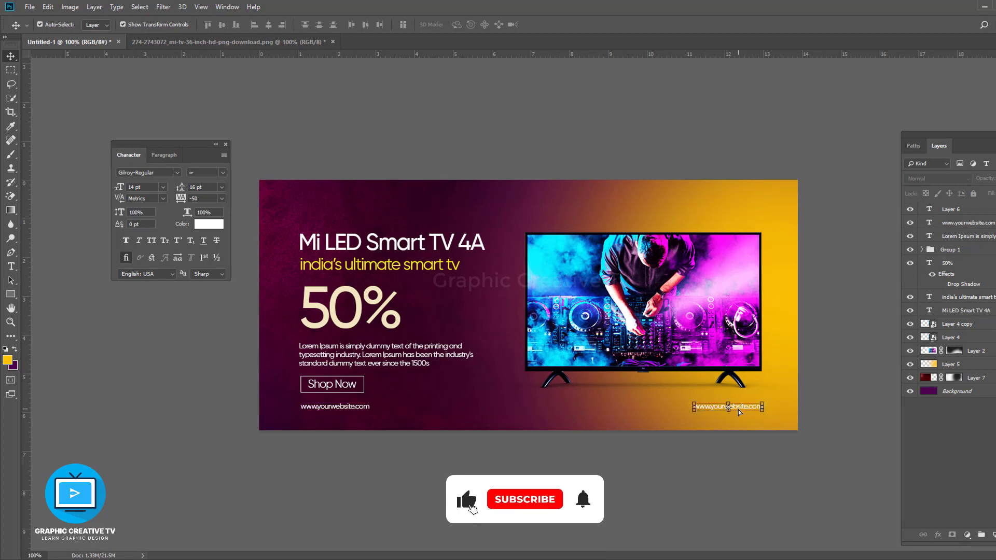
- Replace the duplicated website text below the TV with "T&C Apply*"
key("t")
left_click(733, 404)
key("ctrl+a")
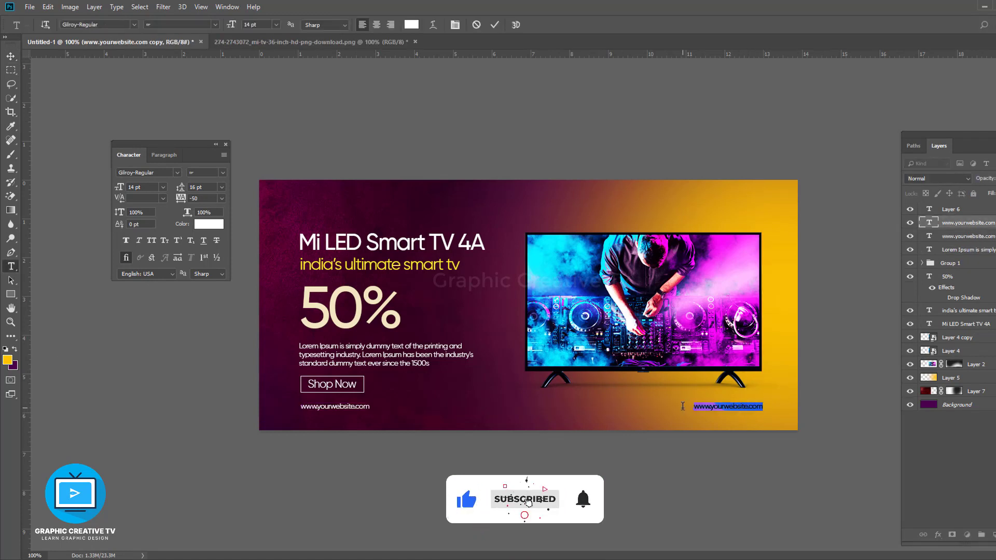
key("BackSpace")
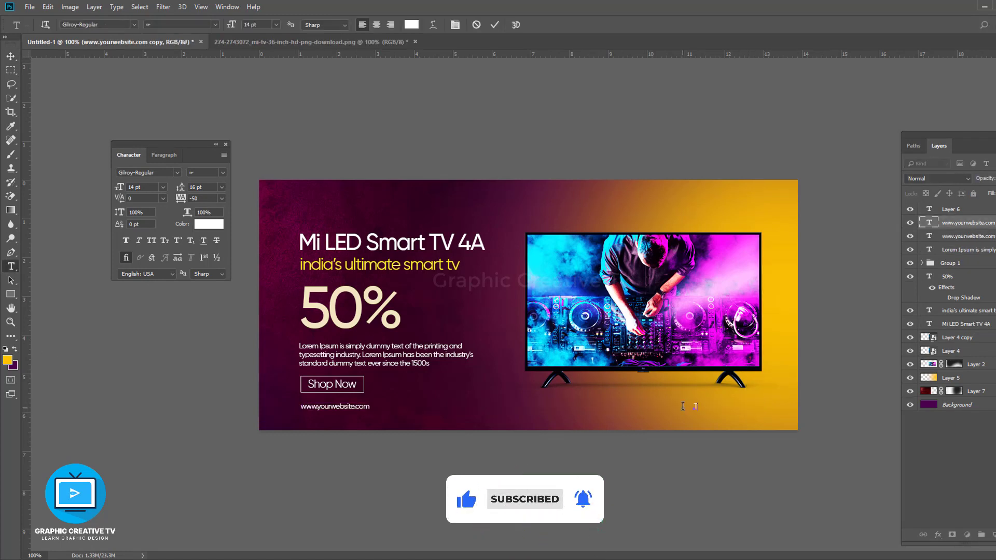
type("T&C Apply*")
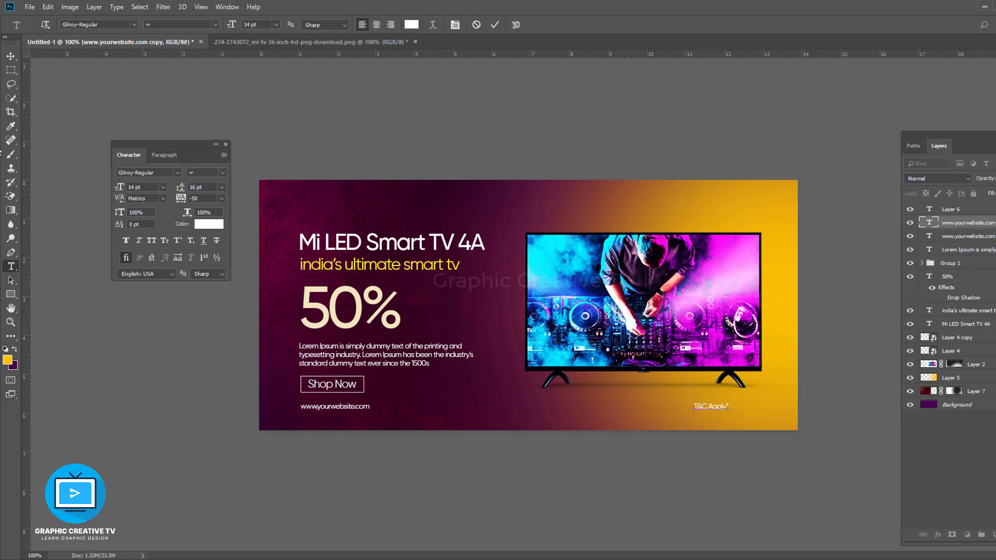
left_click(11, 55)
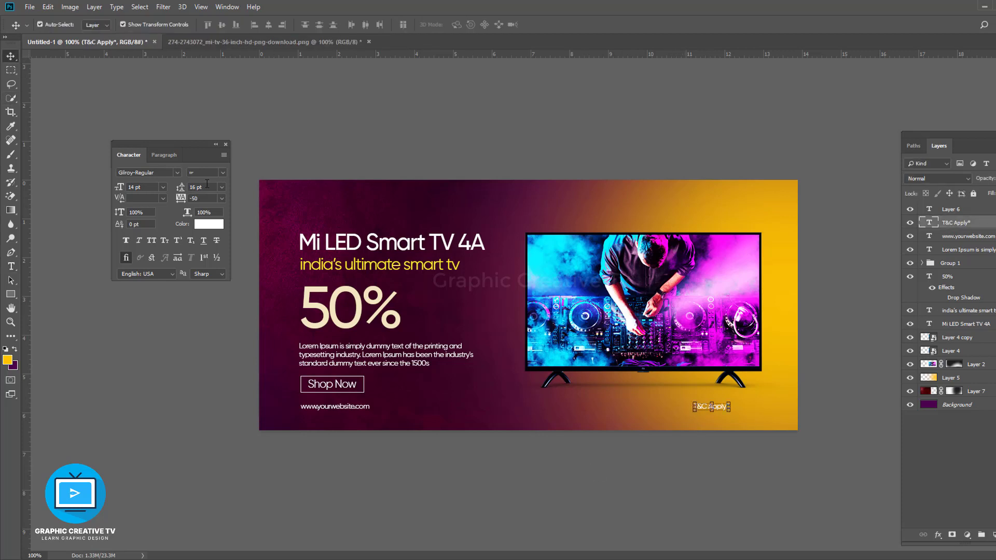
- Set the T&C Apply* text size to 10 pt and move it under the TV's right edge
type("10")
key("Return")
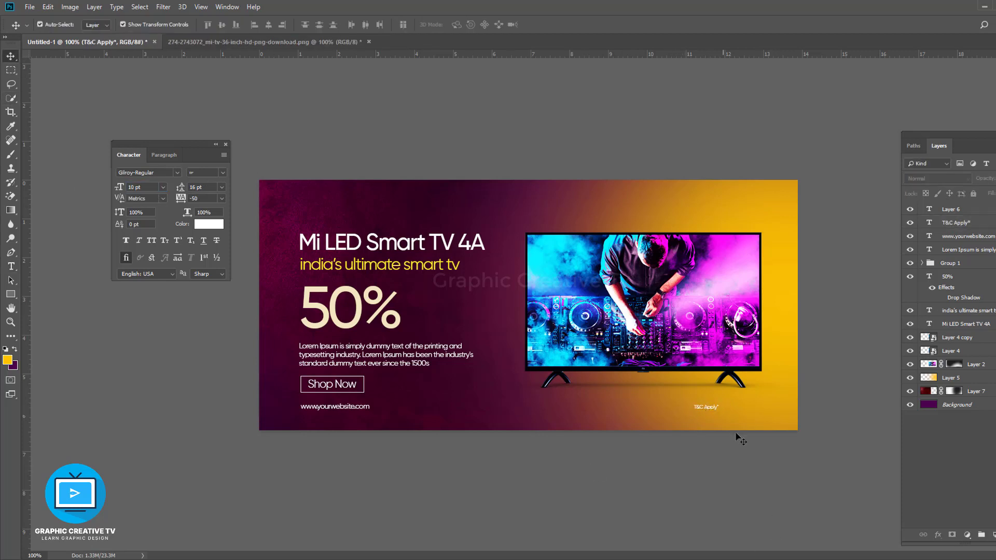
left_click_drag(710, 408, 755, 412)
left_click(829, 442)
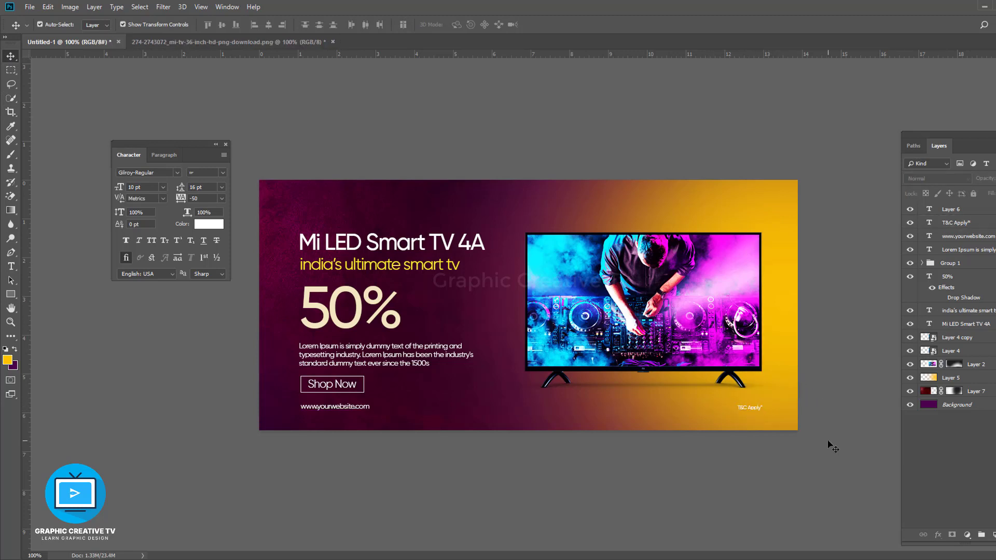
- Change the color of the T&C Apply* text to black
left_click(755, 412)
left_click(216, 226)
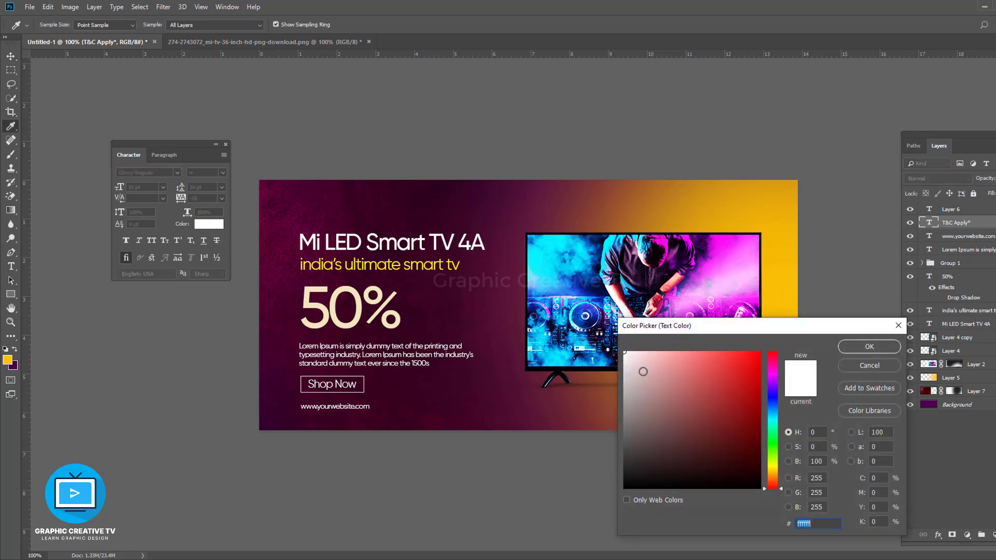
left_click_drag(643, 371, 622, 494)
left_click(867, 347)
left_click(728, 467)
- Stretch the yellow gradient layer's left edge slightly further left into the purple area
left_click(775, 224)
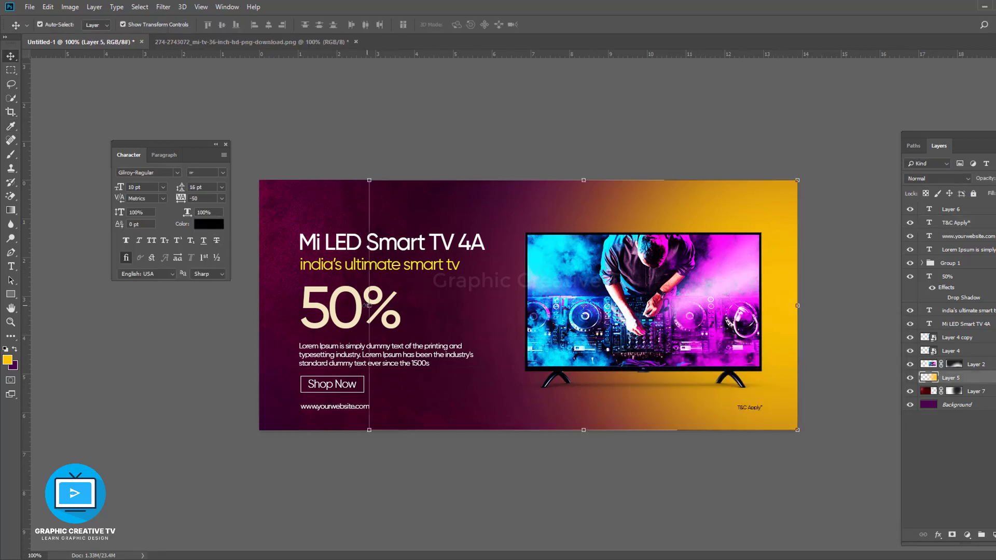
left_click_drag(367, 305, 333, 306)
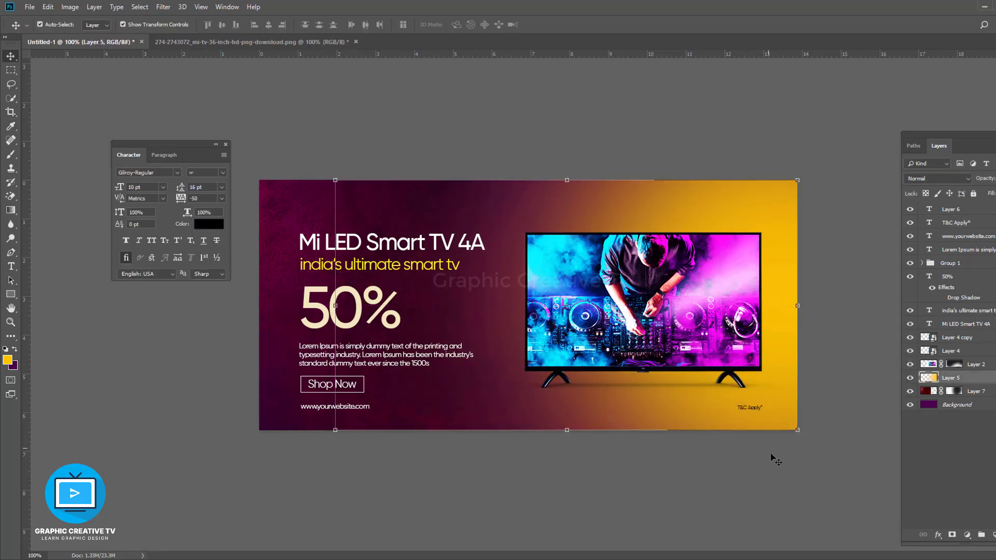
left_click(10, 196)
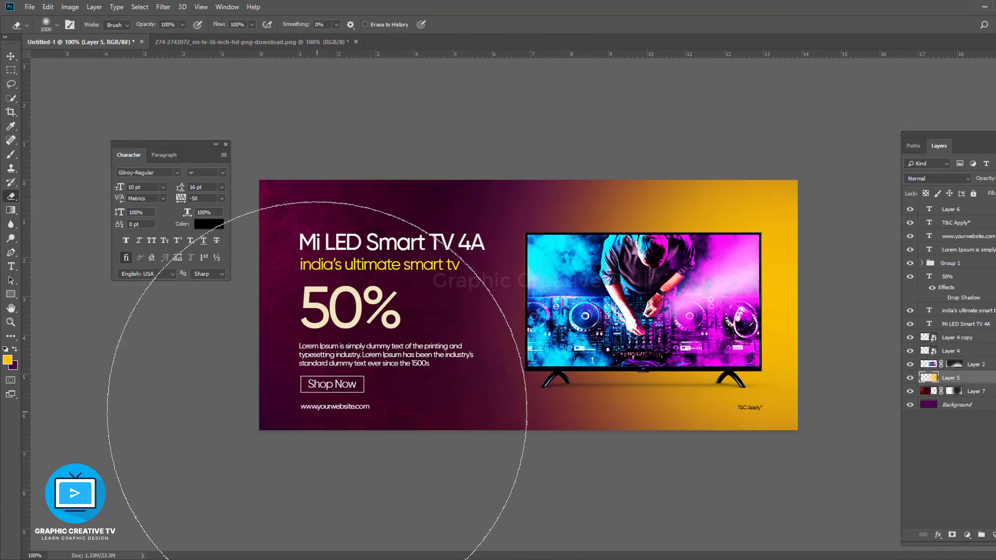
left_click(11, 56)
- Nudge the Lorem Ipsum description slightly up toward the 50% text
left_click(392, 271)
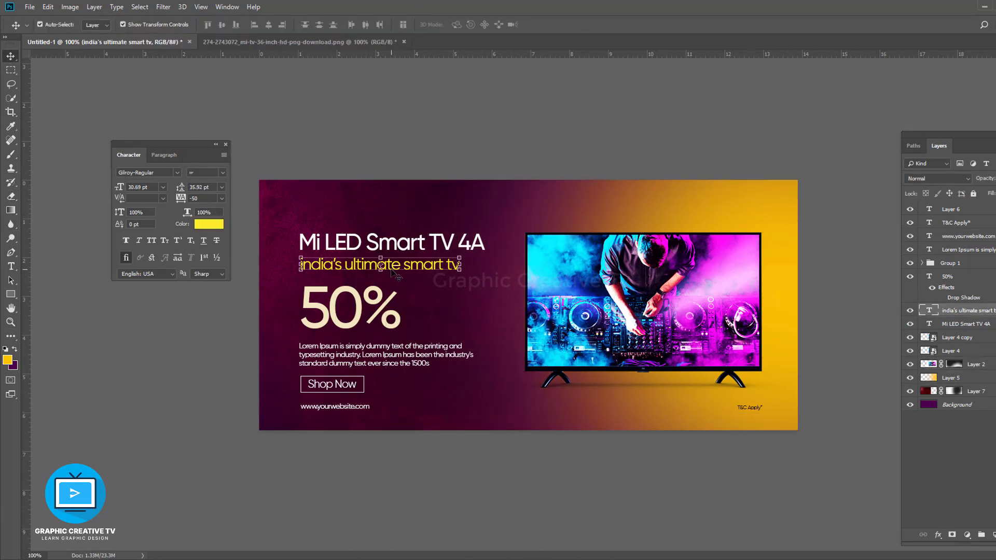
left_click(365, 310)
left_click(374, 363)
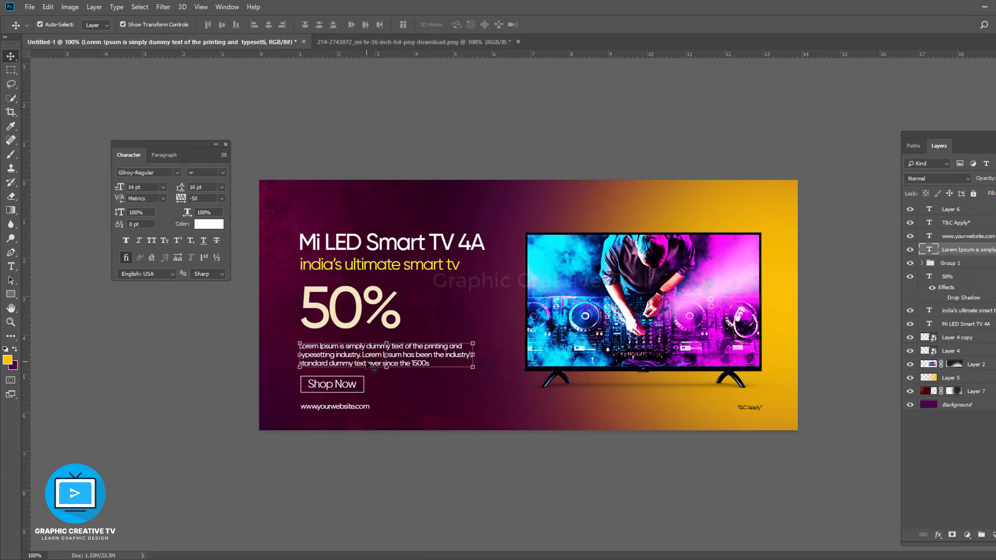
key("Up")
key("Up")
key("Up")
key("Up")
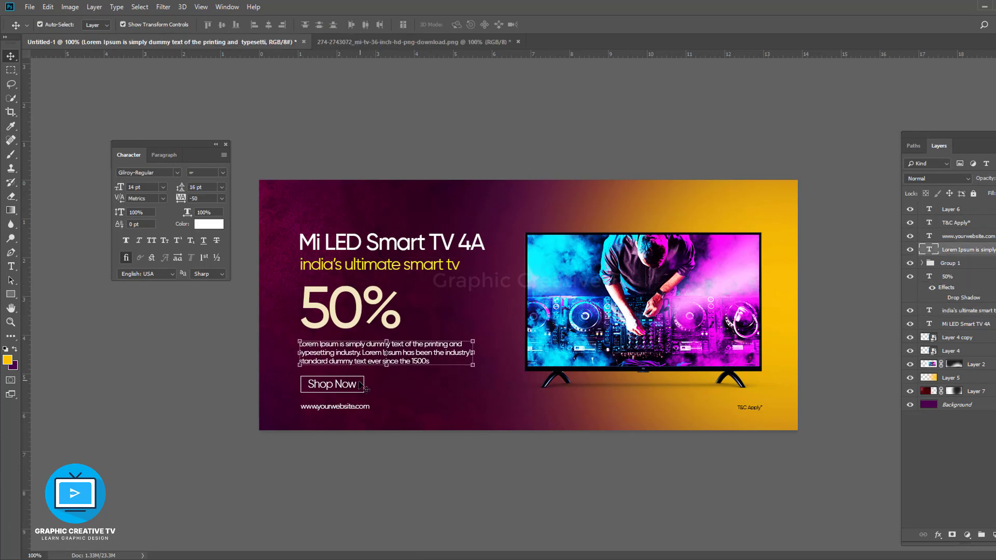
left_click(548, 461)
- Scale up the two TV frame layers and the screen image together slightly
left_click(960, 338)
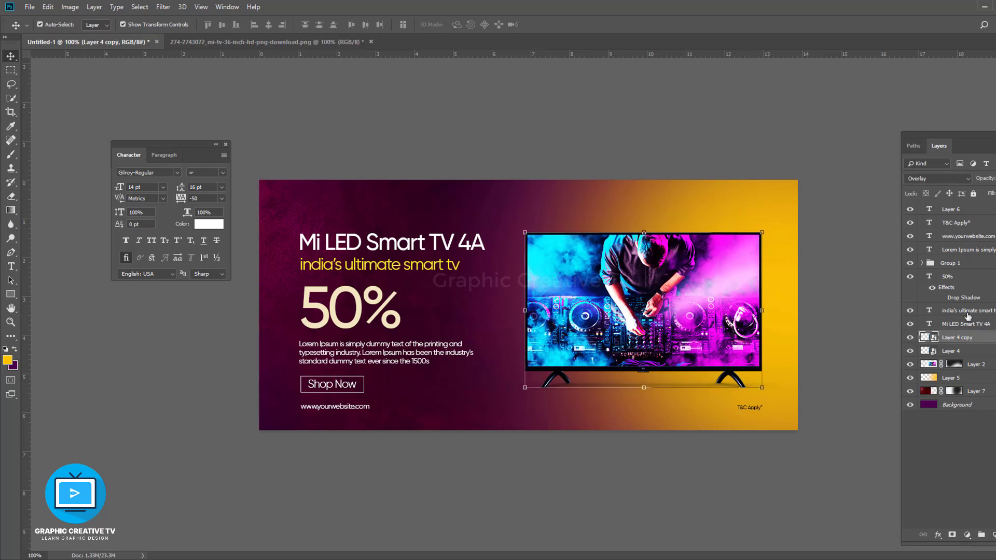
left_click(952, 352, "shift")
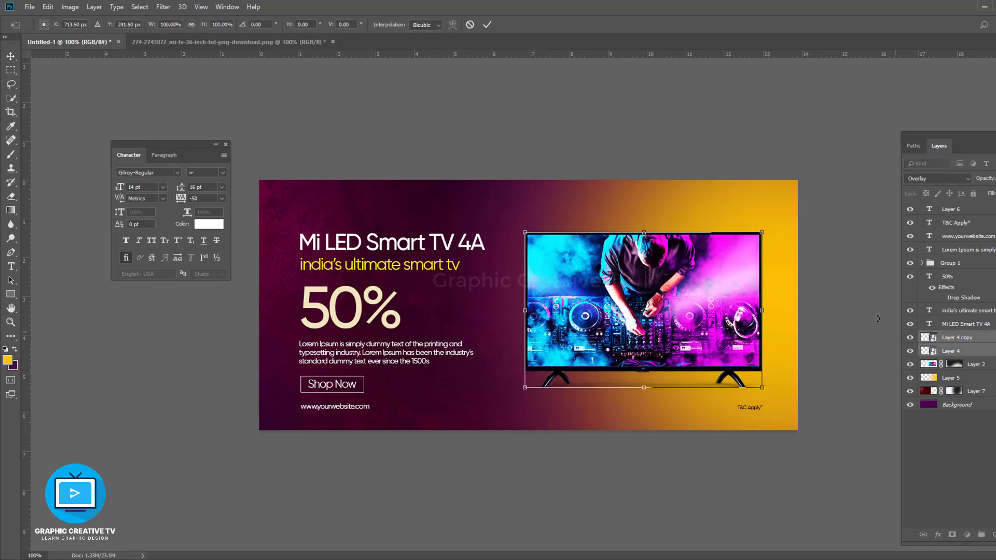
left_click(982, 366, "shift")
left_click_drag(827, 214, 834, 211)
key("Return")
left_click(677, 308)
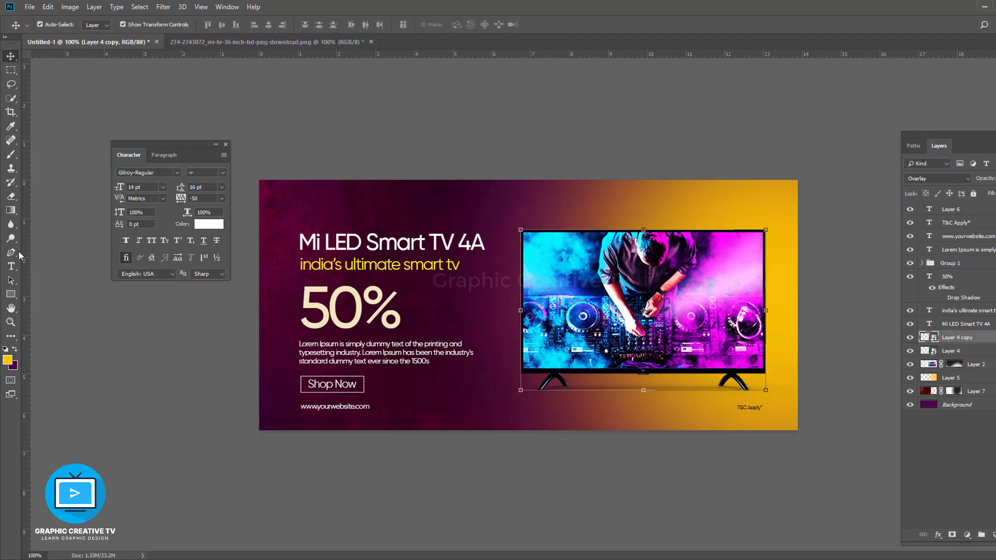
- Outline the right half of the TV with a slanted inner edge and fill it with the background color on a new layer
left_click(18, 253)
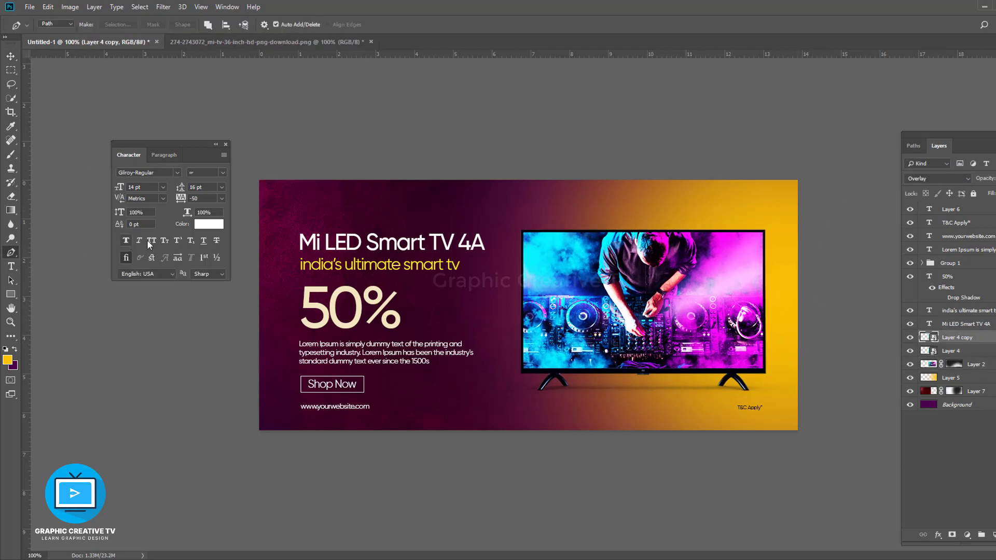
left_click(647, 231)
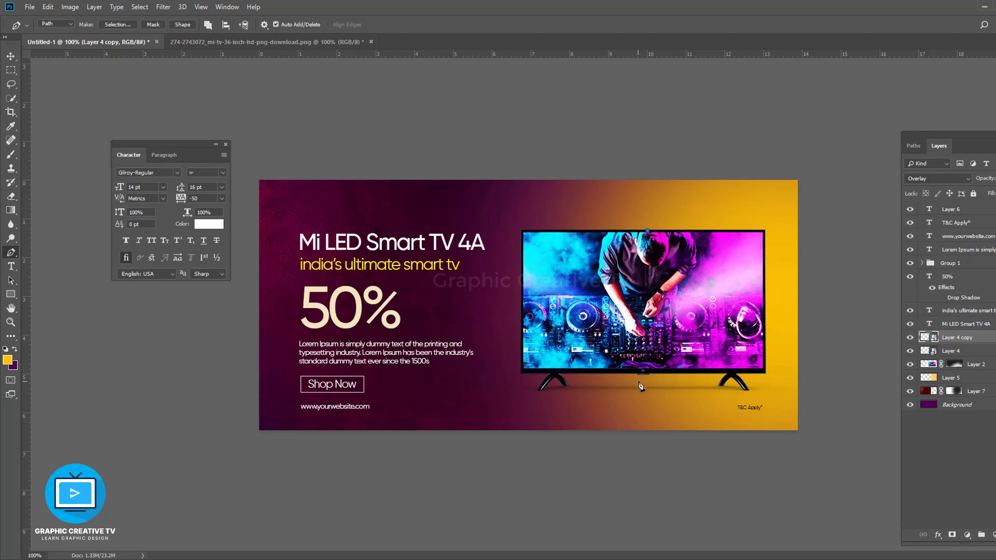
left_click(765, 373)
left_click(765, 229)
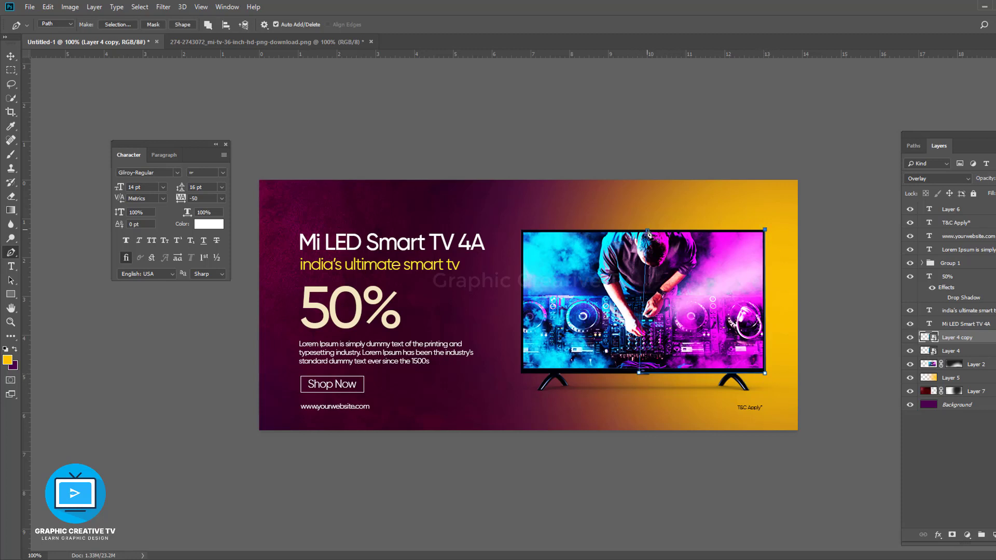
key("ctrl+shift+n")
key("Return")
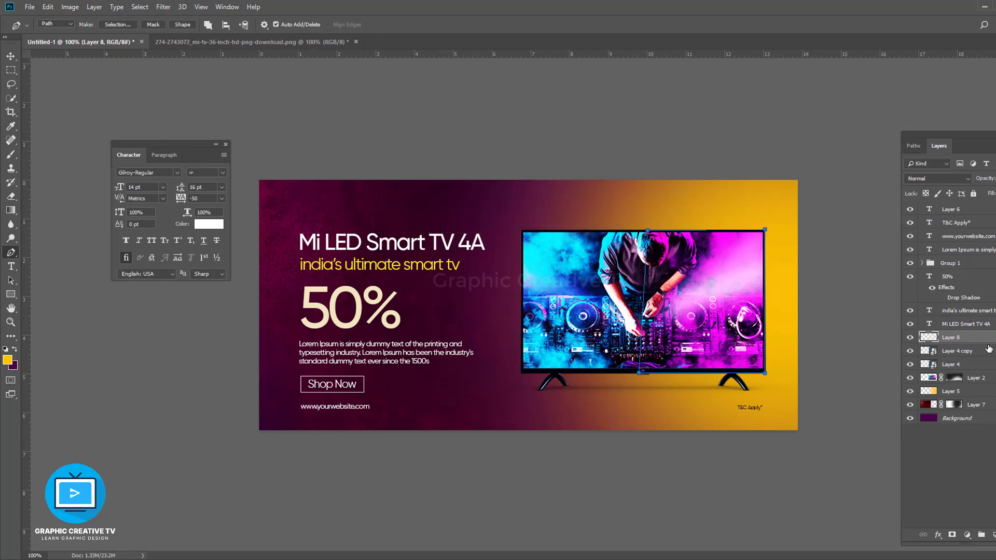
key("ctrl+Return")
key("ctrl+BackSpace")
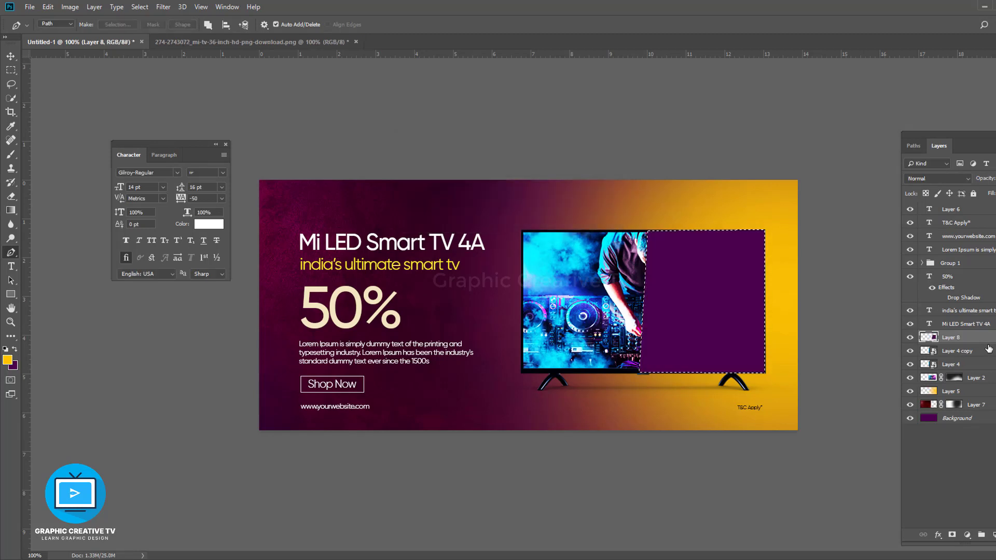
- Set the background color to ffffff, refill the selected area over the TV with it, and deselect
left_click(14, 366)
type("ffffff")
key("Return")
key("p")
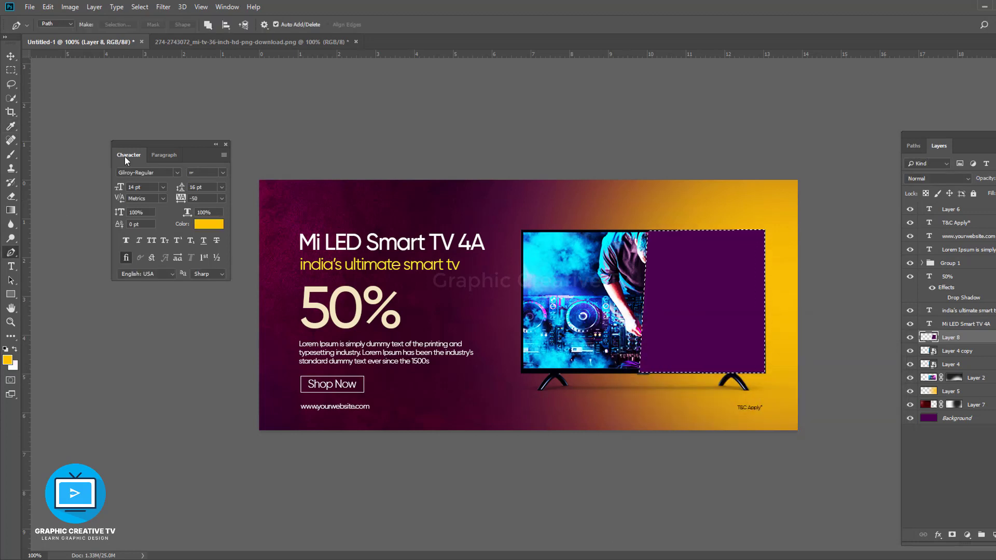
key("ctrl+BackSpace")
key("v")
key("ctrl+d")
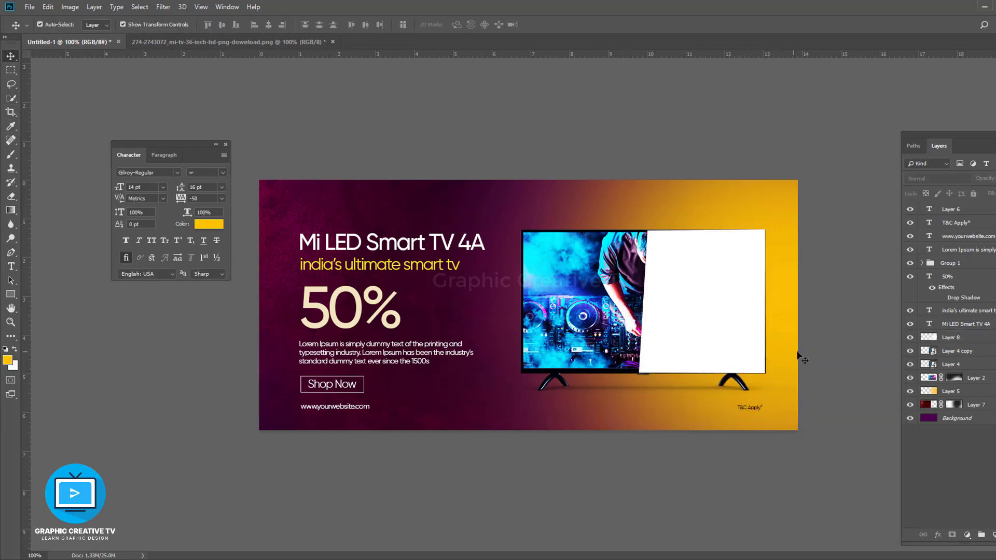
- Lower the opacity of the white shape to make a translucent glare over the TV screen
left_click_drag(712, 330, 544, 328)
key("ctrl+z")
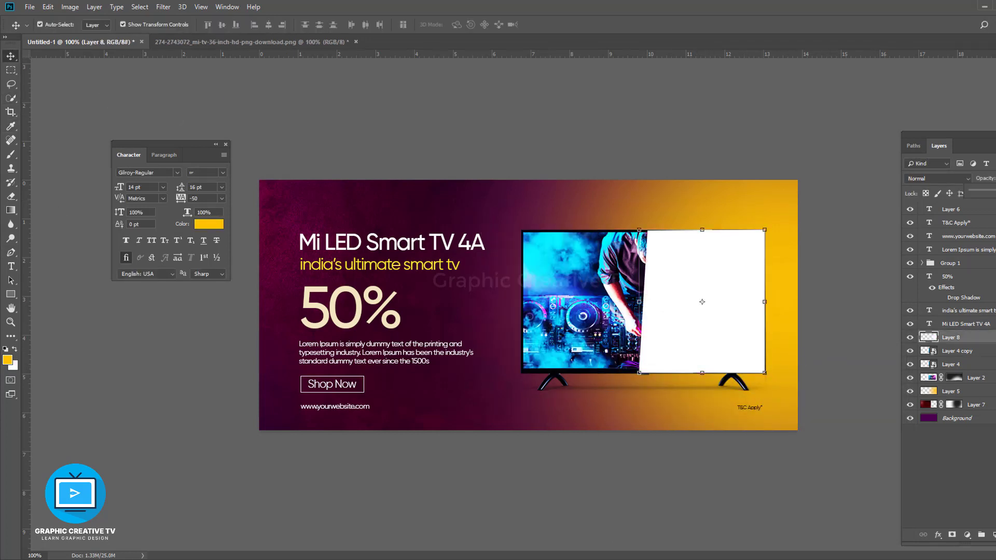
left_click_drag(995, 191, 989, 191)
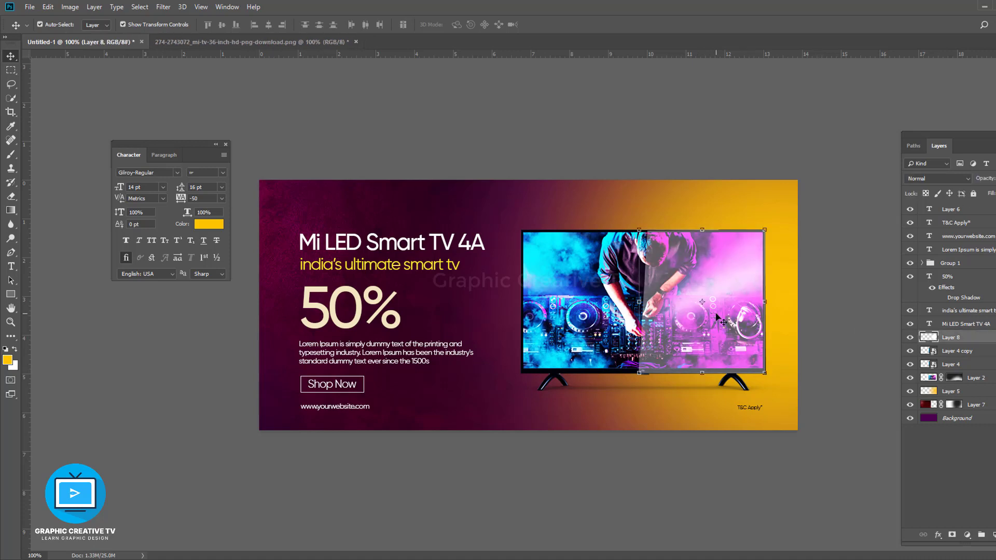
- Erase the glare's slanted inner edge with a soft 200 px eraser, and delete the glare layer
left_click(11, 197)
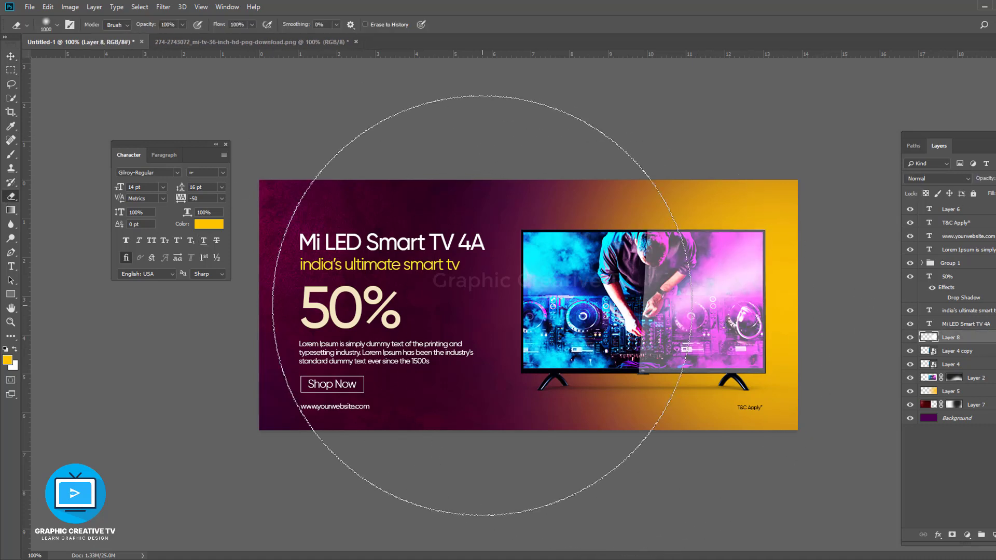
key("bracketleft")
key("bracketleft")
key("bracketleft")
key("bracketleft")
key("bracketleft")
key("bracketleft")
key("bracketleft")
key("bracketleft")
left_click_drag(613, 288, 674, 332)
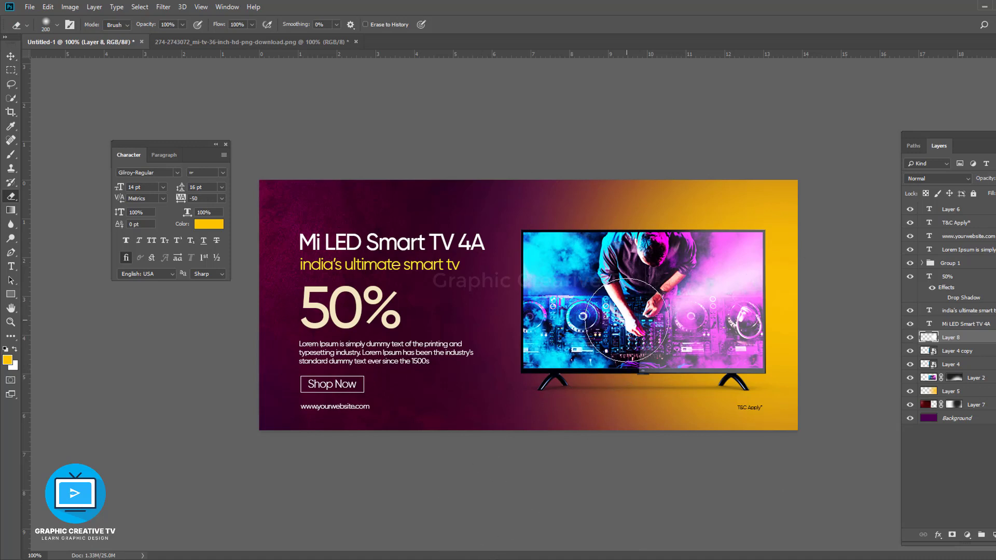
key("v")
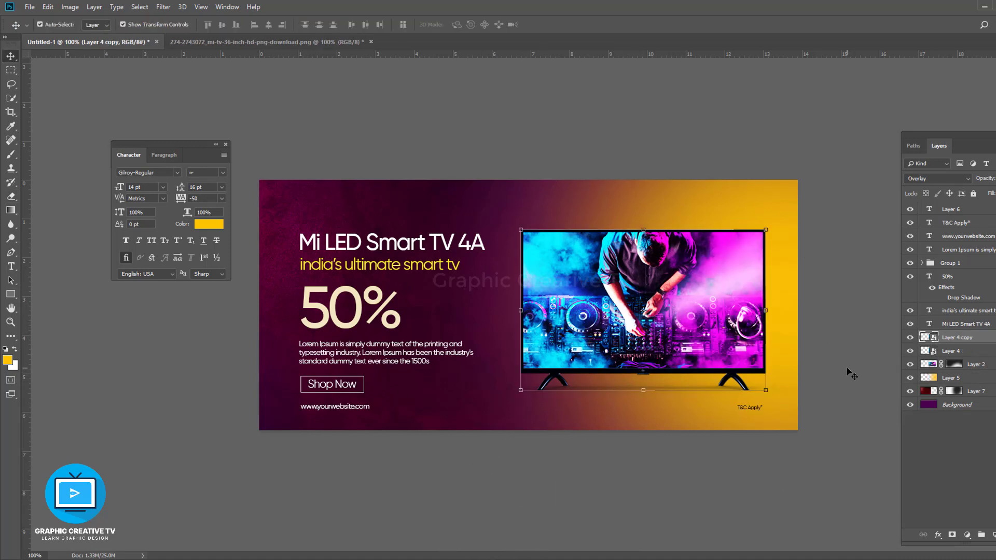
key("Delete")
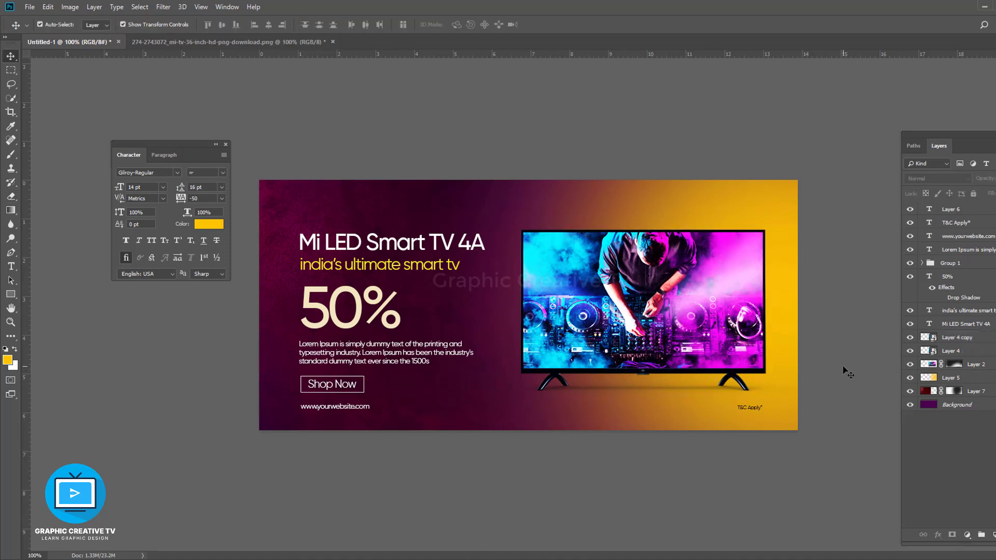
- Nudge the two TV frame layers and the screen image together slightly left, toward the text block
left_click(954, 337)
left_click(949, 353, "shift")
left_click(977, 366, "shift")
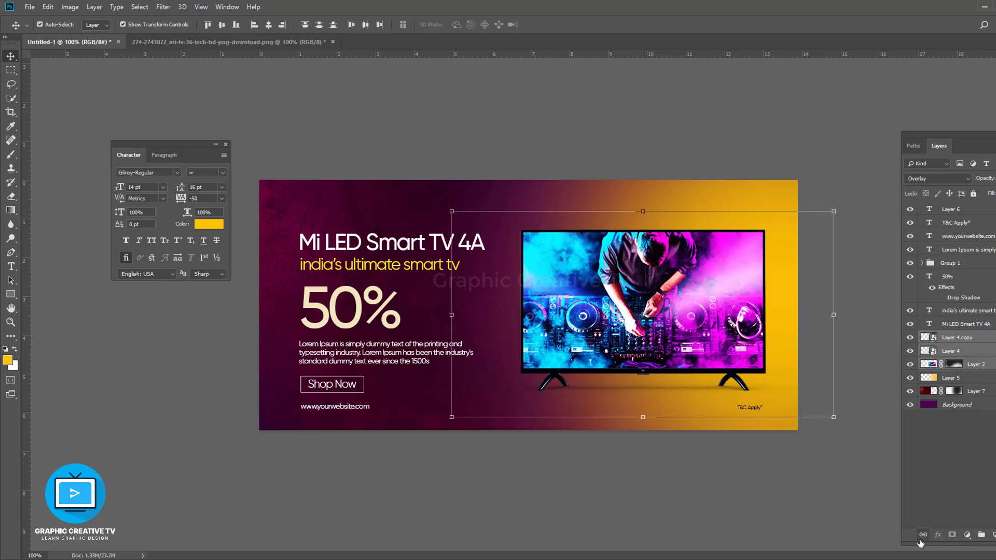
key("Left")
key("Left")
key("Left")
key("Left")
key("Left")
key("Left")
key("Left")
key("Left")
key("Left")
key("Left")
key("Left")
key("Left")
key("Left")
key("Left")
key("Left")
key("Left")
key("Left")
key("Left")
key("Left")
key("Left")
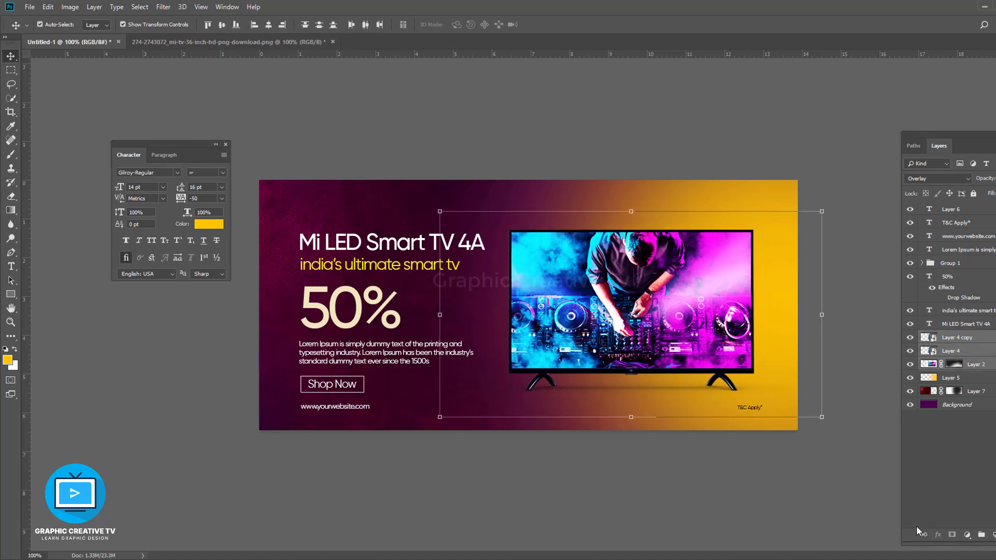
key("Right")
key("Right")
key("Right")
key("Right")
key("Right")
key("Right")
key("Right")
key("Right")
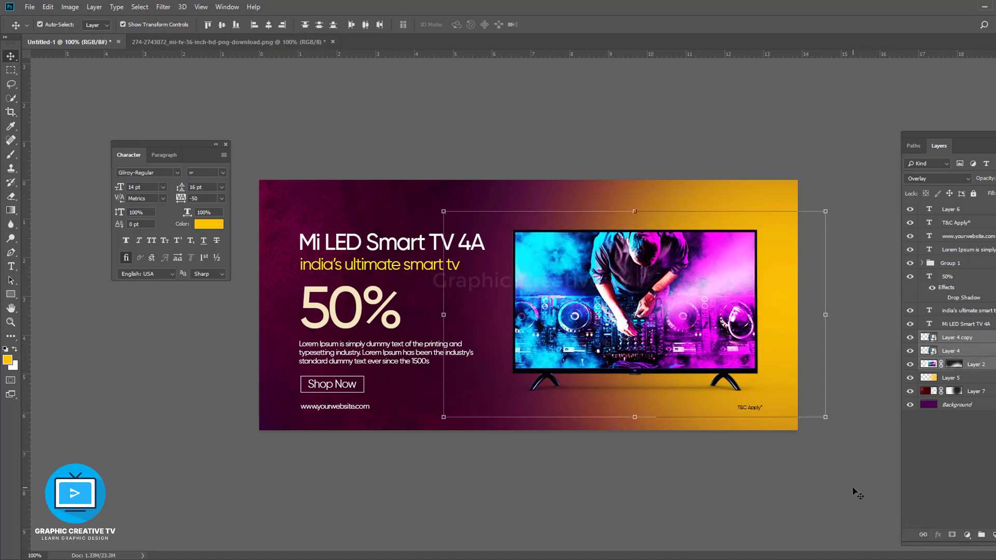
left_click(832, 486)
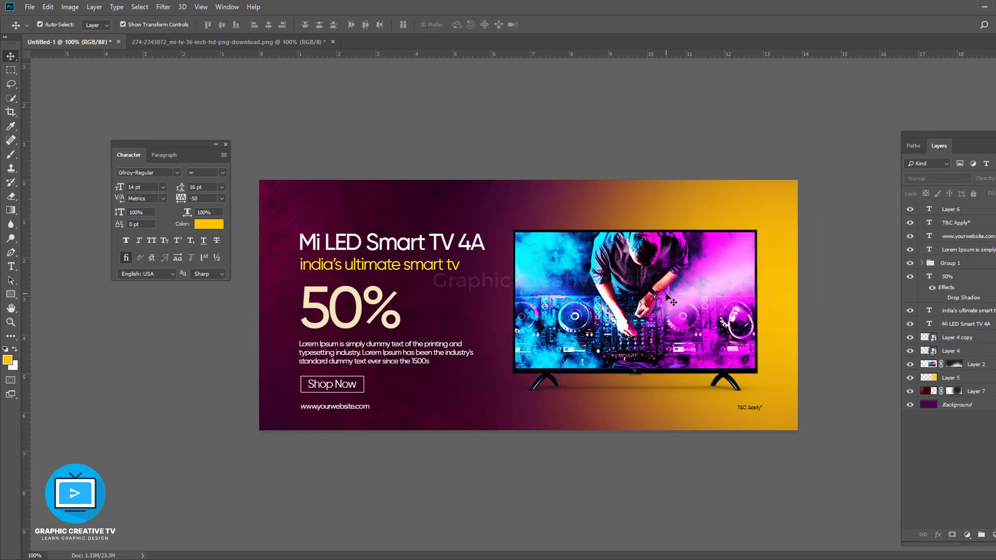
- Group the headline, tagline, 50% discount, description, Shop Now button and website layers together
left_click(960, 324)
left_click(960, 310, "shift")
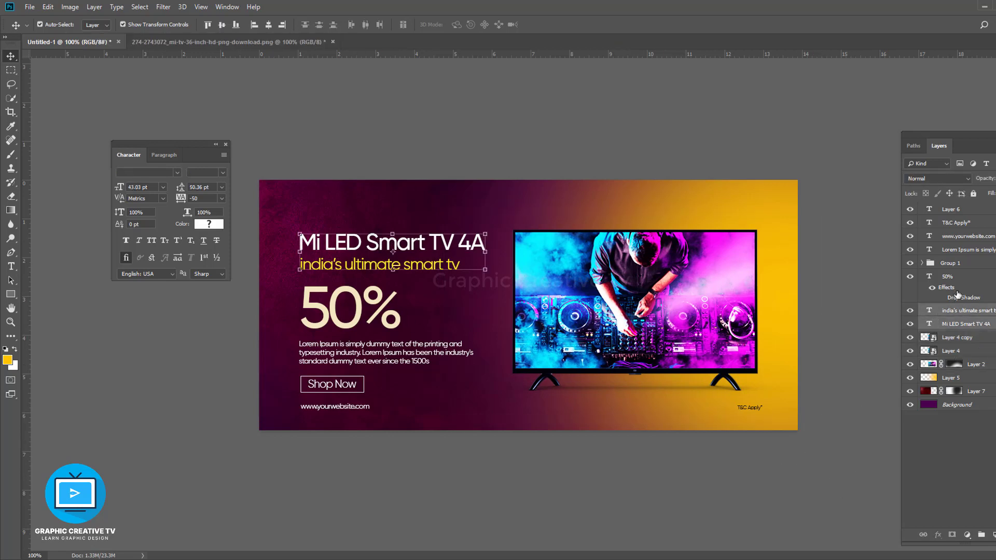
left_click(955, 277, "shift")
left_click(953, 265, "shift")
left_click(955, 235, "shift")
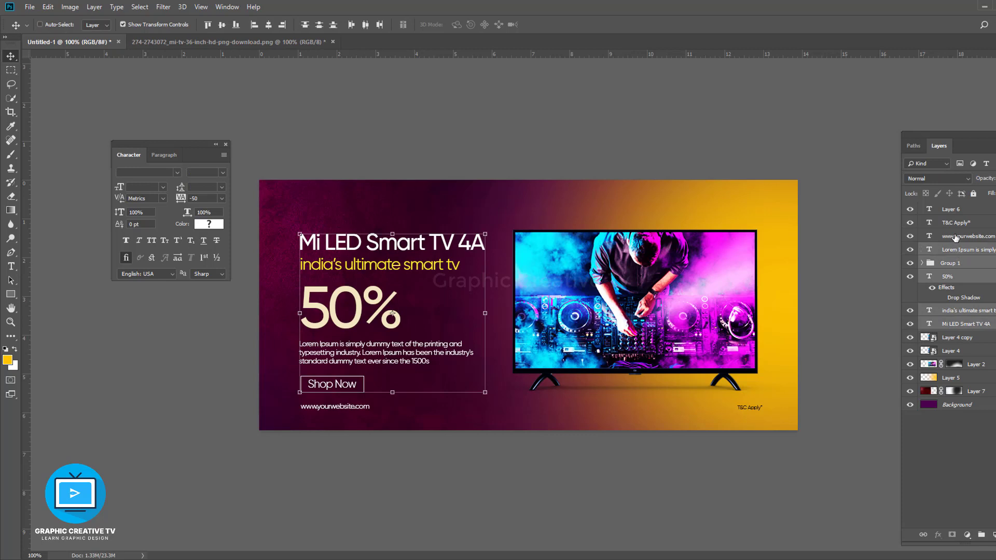
key("ctrl+g")
- Center the grouped text block vertically on the whole canvas, and deselect
key("ctrl+a")
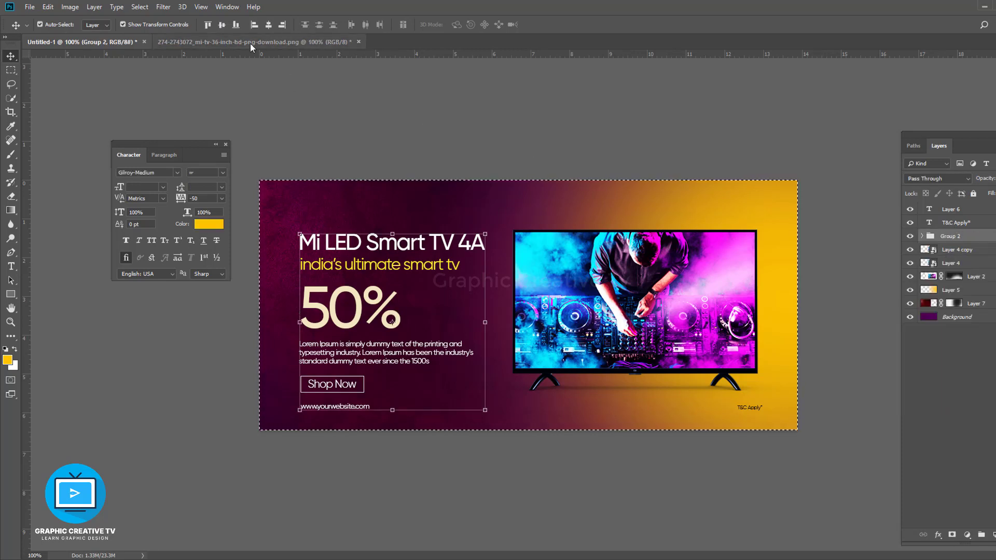
left_click(222, 24)
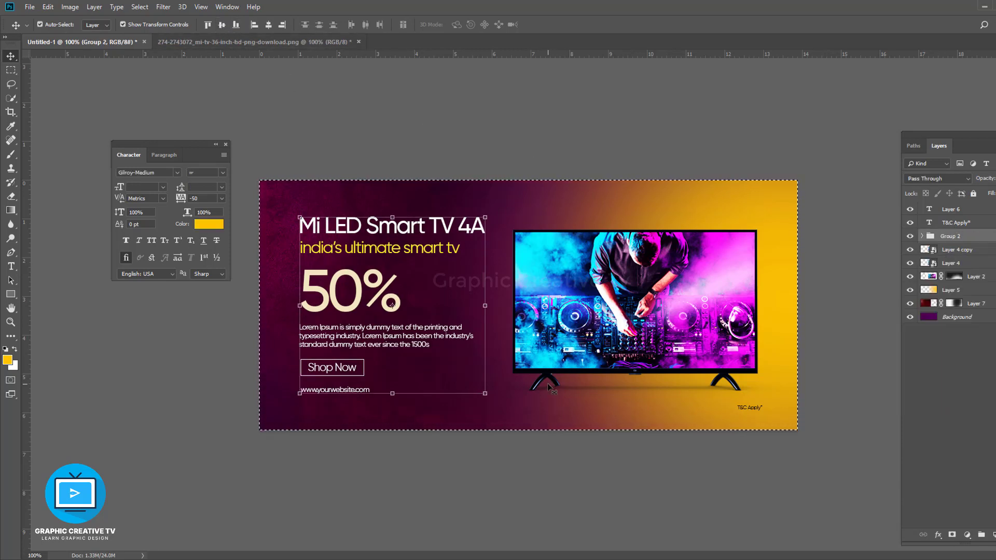
key("ctrl+d")
- Nudge the TV layers slightly upward, and preview the banner in full-screen mode
left_click(630, 333)
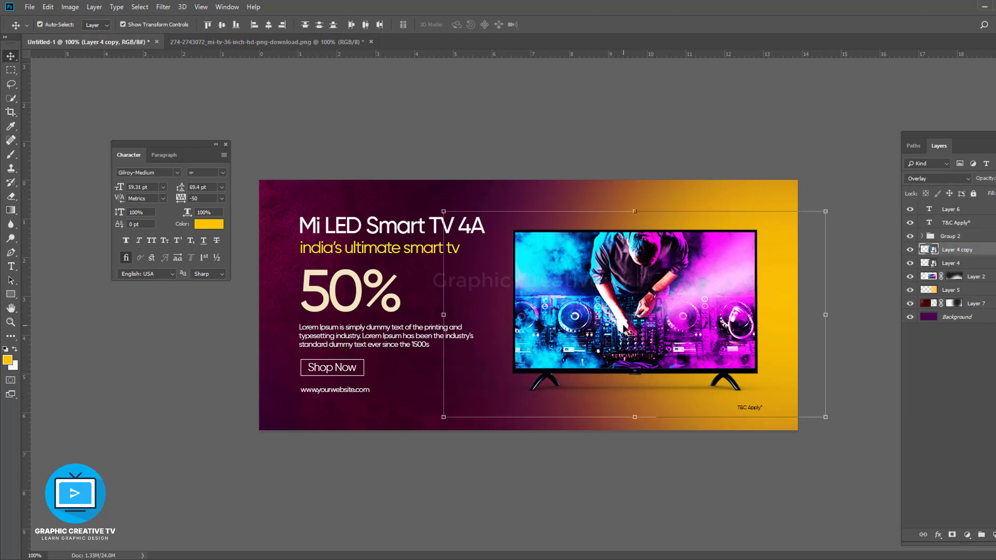
left_click(956, 264, "shift")
key("Up")
key("Up")
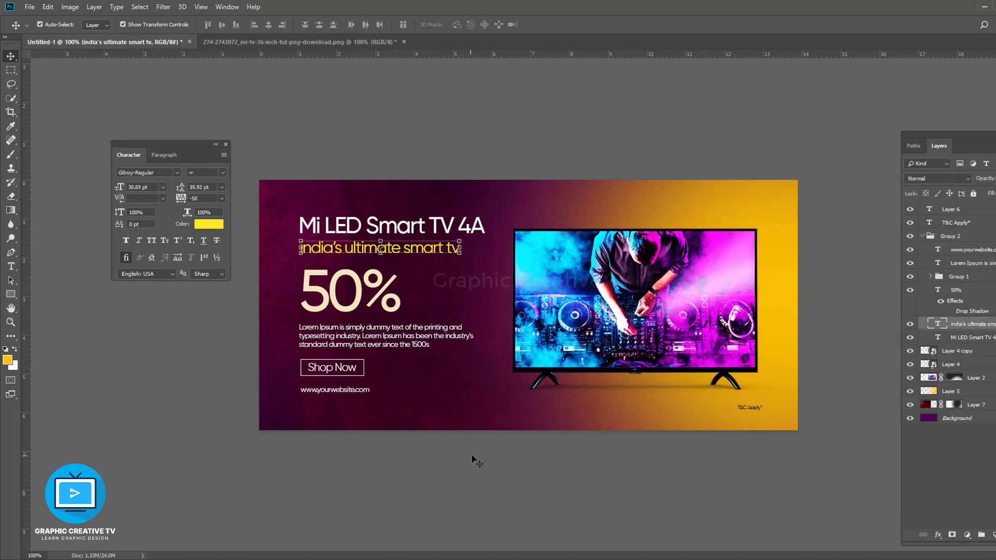
key("f")
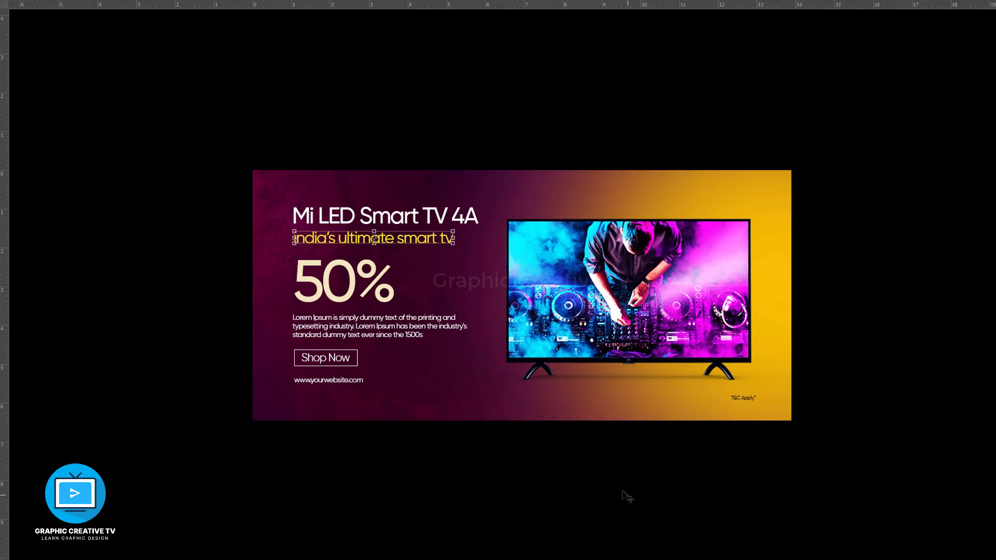
key("f")
left_click(819, 465)
- Set the leading of the Lorem Ipsum description to 17 pt
left_click(437, 338)
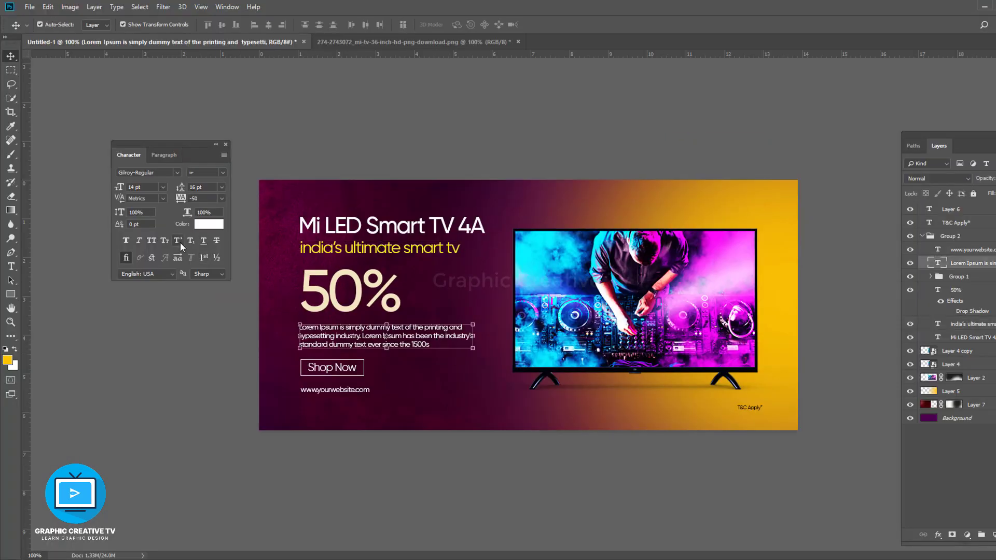
type("17")
key("Return")
left_click(478, 487)
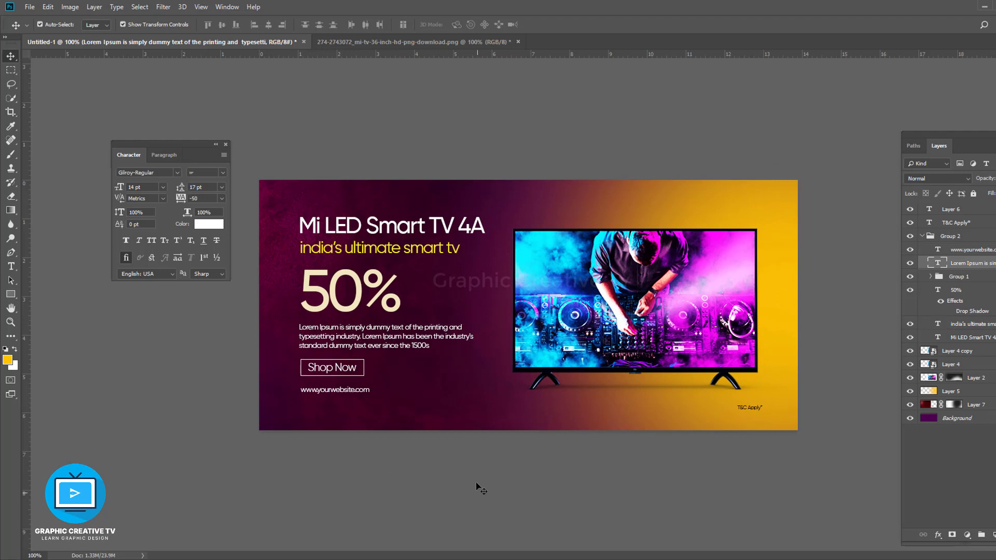
left_click(393, 337)
left_click(336, 372)
left_click(336, 372)
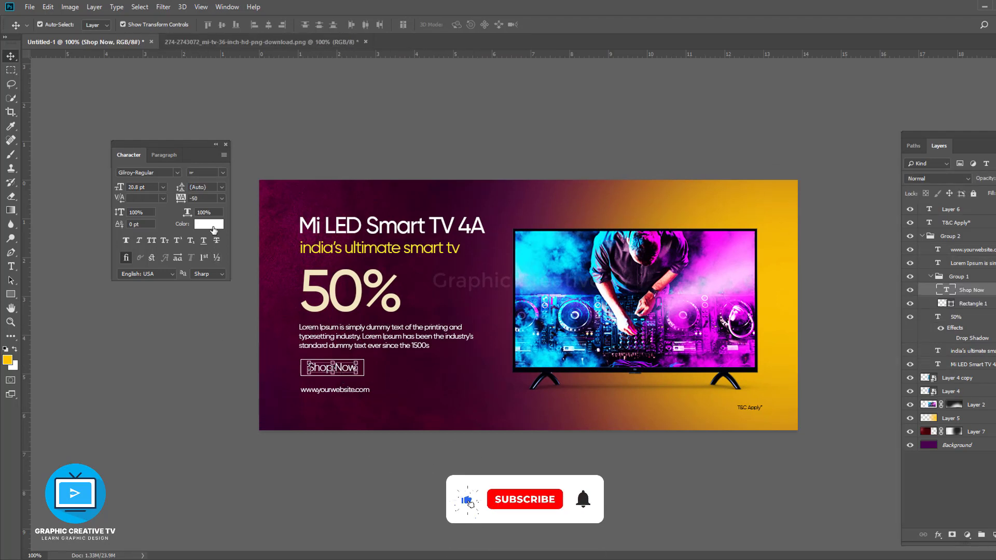
left_click(355, 372)
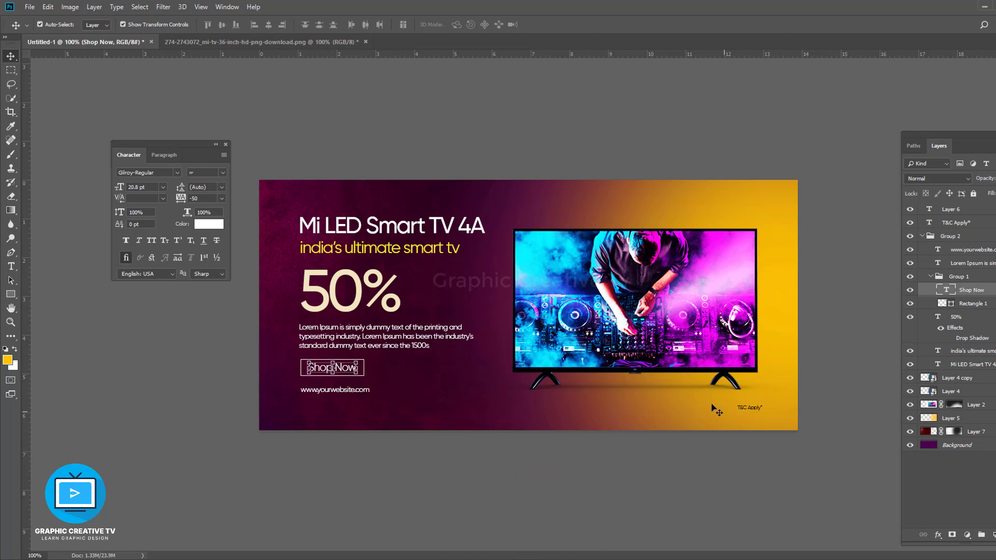
- Rotate the T&C Apply* note to read vertically upward, and place it near the banner's lower right edge
left_click(756, 408)
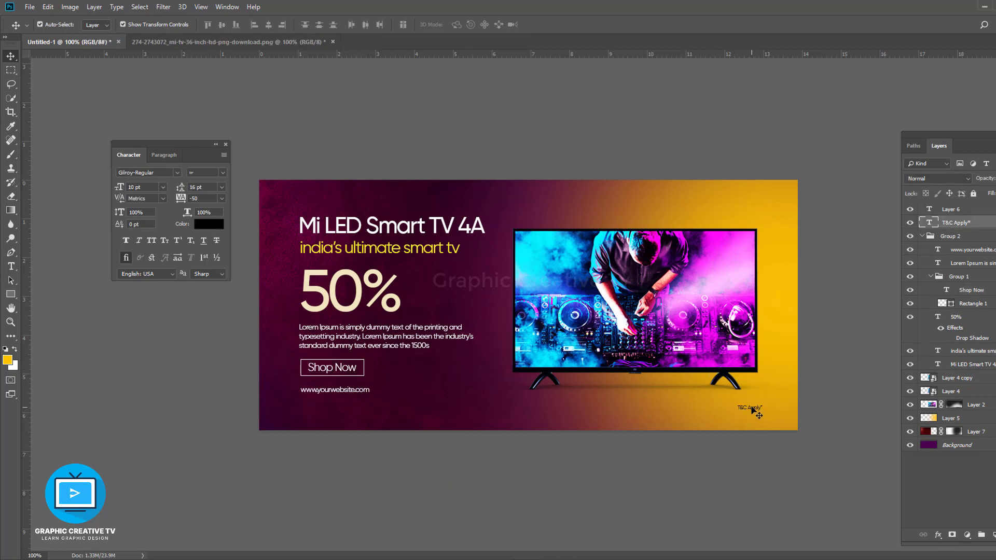
left_click_drag(773, 414, 770, 344)
key("Return")
left_click(756, 408)
left_click_drag(757, 408, 786, 407)
- Nudge the Shop Now button group slightly down, away from the description
left_click(338, 389)
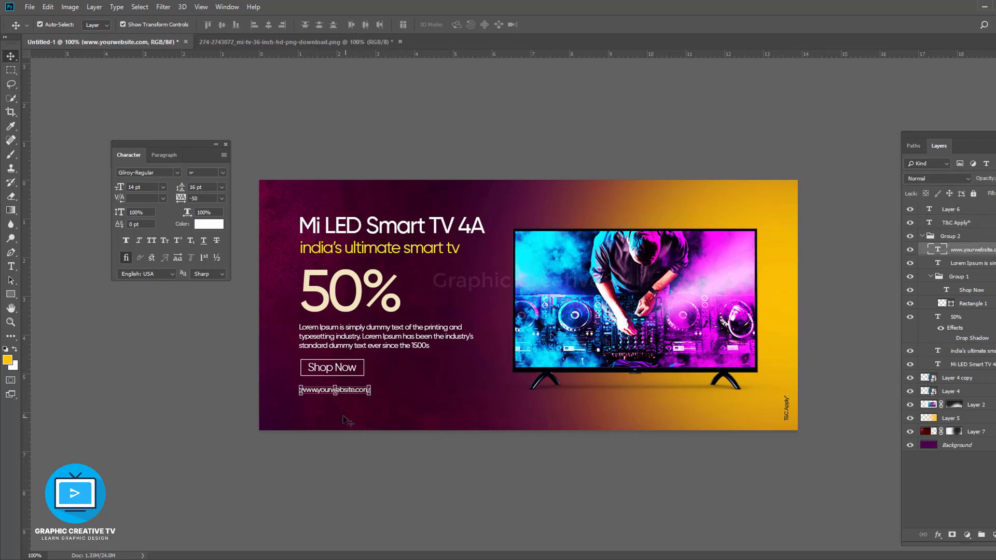
left_click(454, 476)
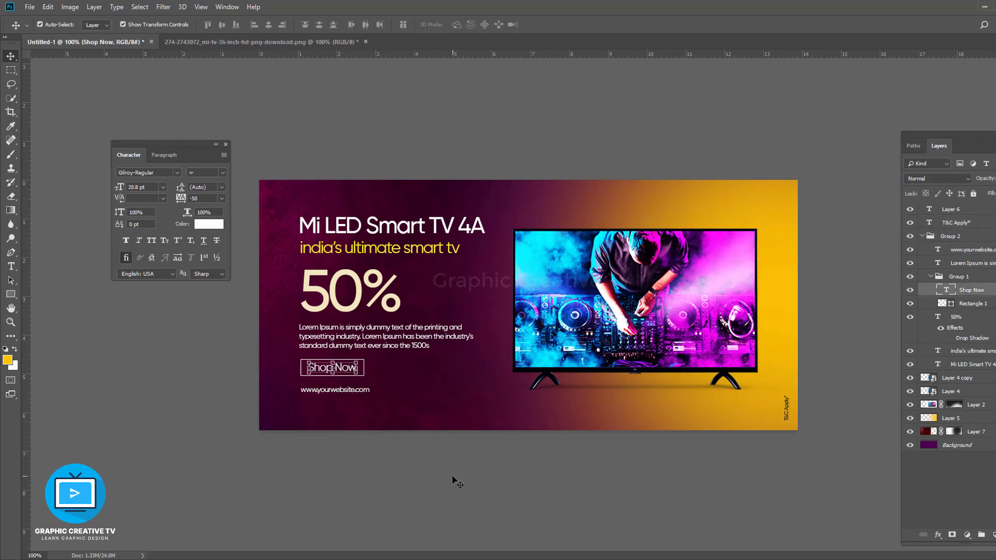
left_click(353, 371)
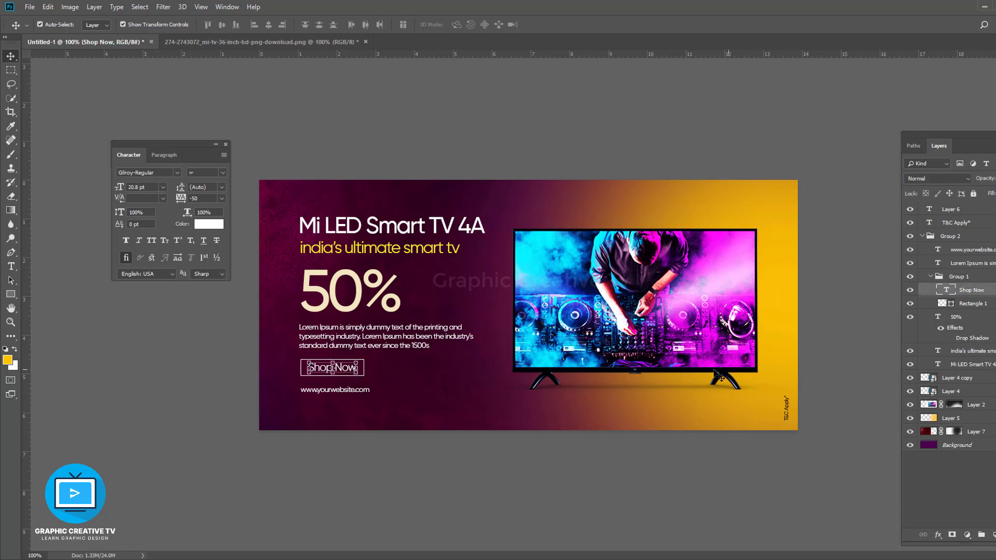
left_click(932, 278)
key("Down")
key("Down")
key("Down")
key("Down")
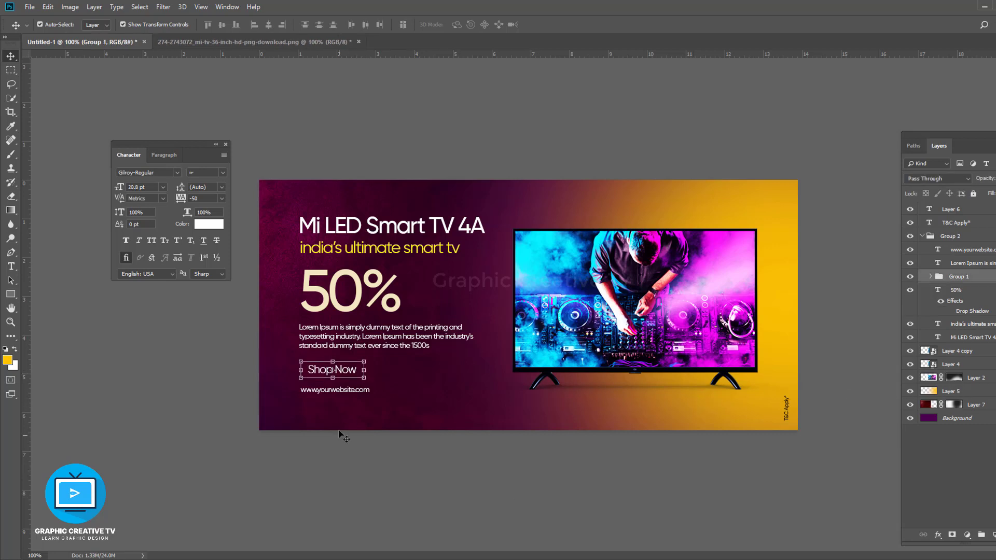
- Scale the website address down slightly to about the width of the Shop Now button
left_click(332, 390)
key("ctrl+t")
left_click_drag(370, 395, 366, 396)
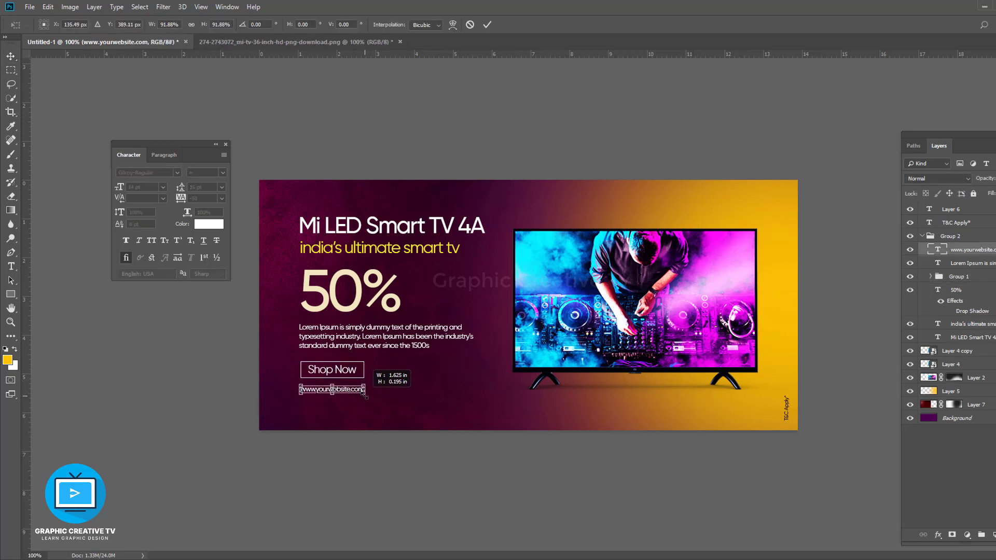
key("Return")
left_click(420, 487)
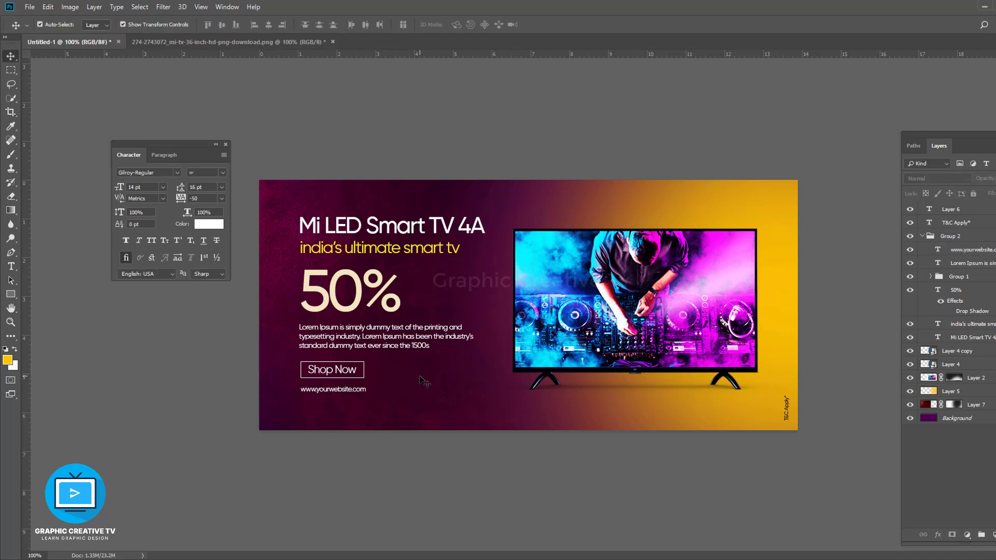
left_click(391, 233)
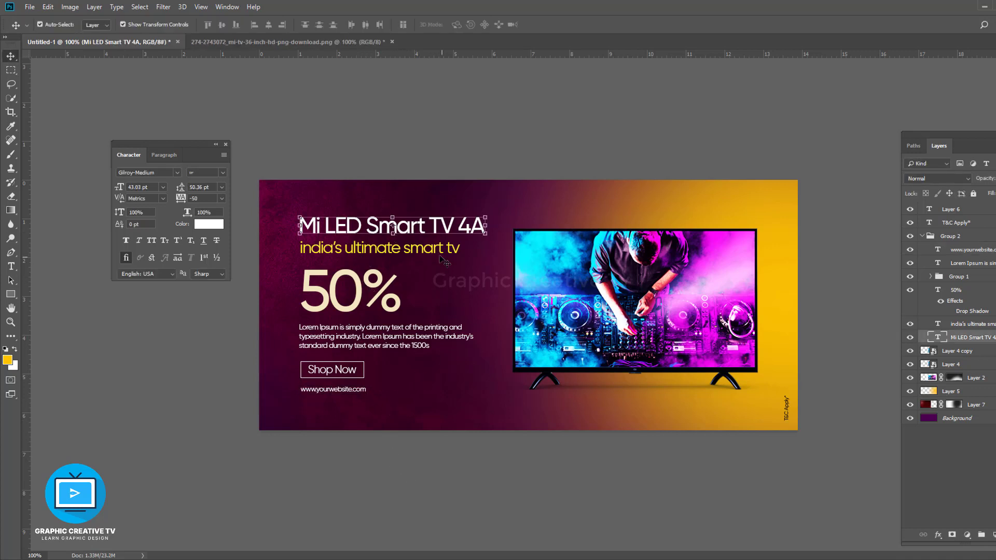